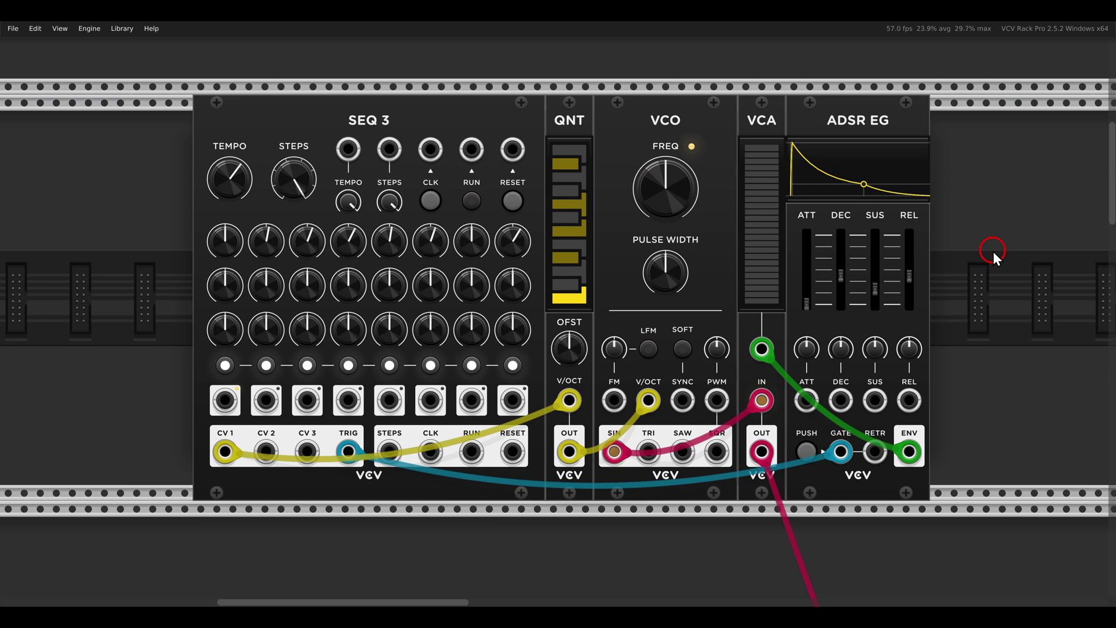
# Start SEQ 3, patch its CV 2 output to the ADSR EG decay and release inputs, and turn up both CV amounts.
pyautogui.click(471, 202)
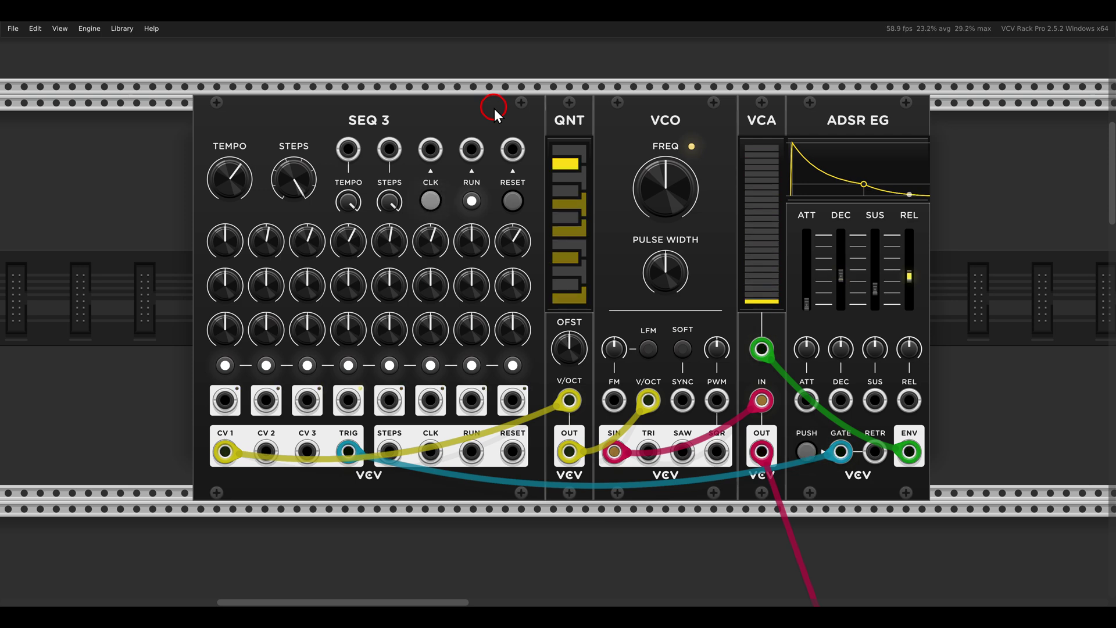
pyautogui.moveTo(265, 452); pyautogui.dragTo(910, 403)
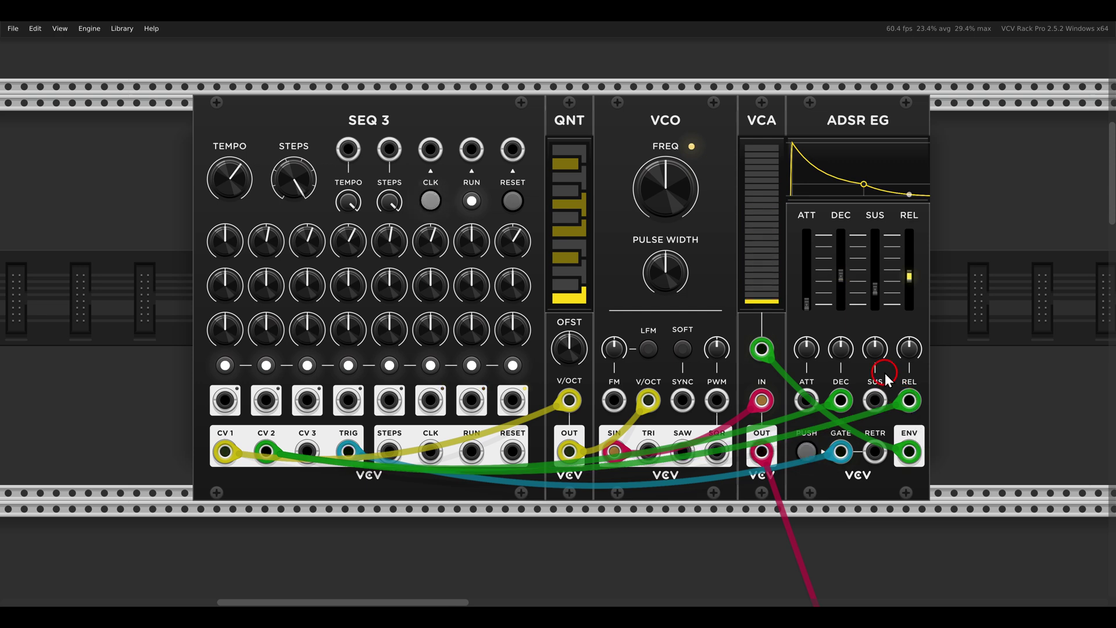
pyautogui.moveTo(844, 351); pyautogui.dragTo(841, 276)
pyautogui.moveTo(909, 356); pyautogui.dragTo(909, 352)
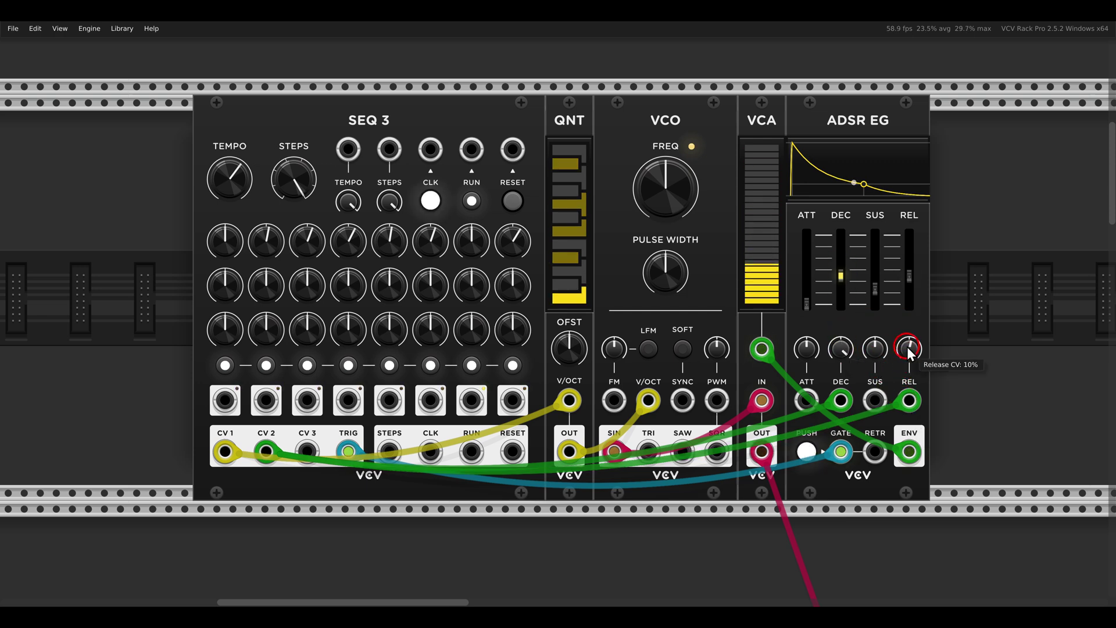
pyautogui.moveTo(901, 273); pyautogui.dragTo(902, 272)
pyautogui.moveTo(910, 349); pyautogui.dragTo(909, 317)
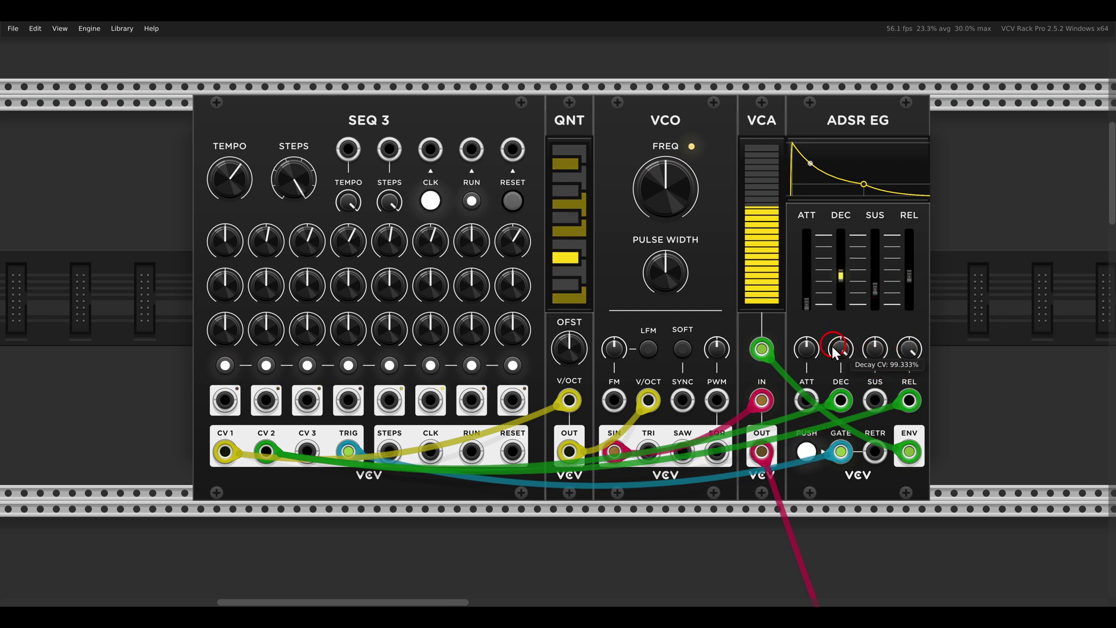
# Raise the CV 2 values of steps 2 and 5 on SEQ 3.
pyautogui.moveTo(269, 286); pyautogui.dragTo(268, 271)
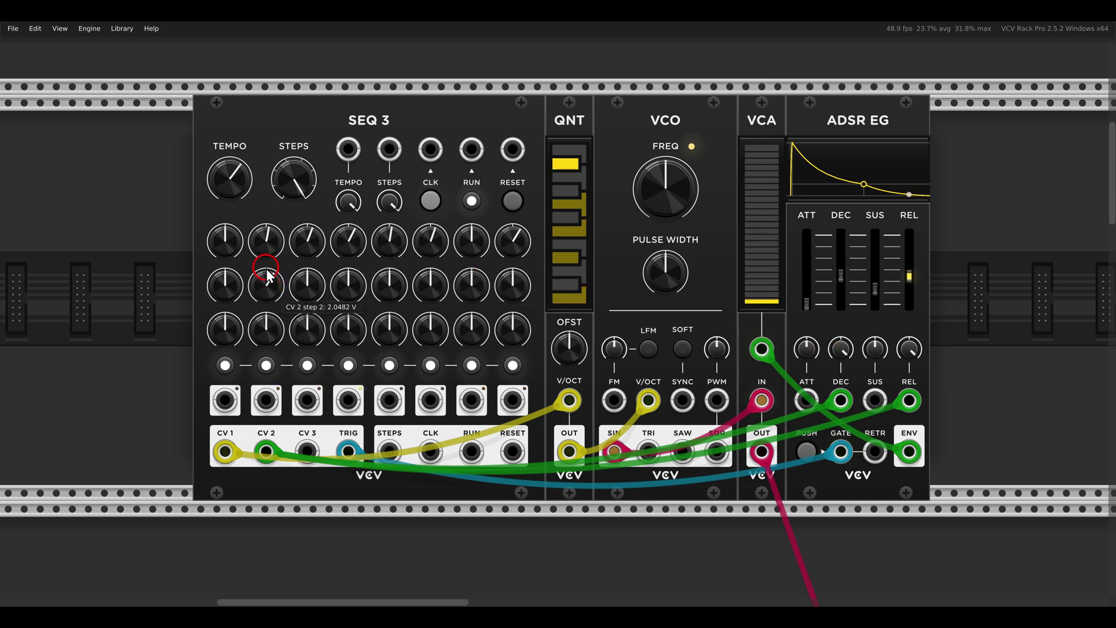
pyautogui.moveTo(385, 284)
pyautogui.mouseDown()
pyautogui.moveTo(373, 242)
pyautogui.moveTo(399, 295)
pyautogui.mouseUp()
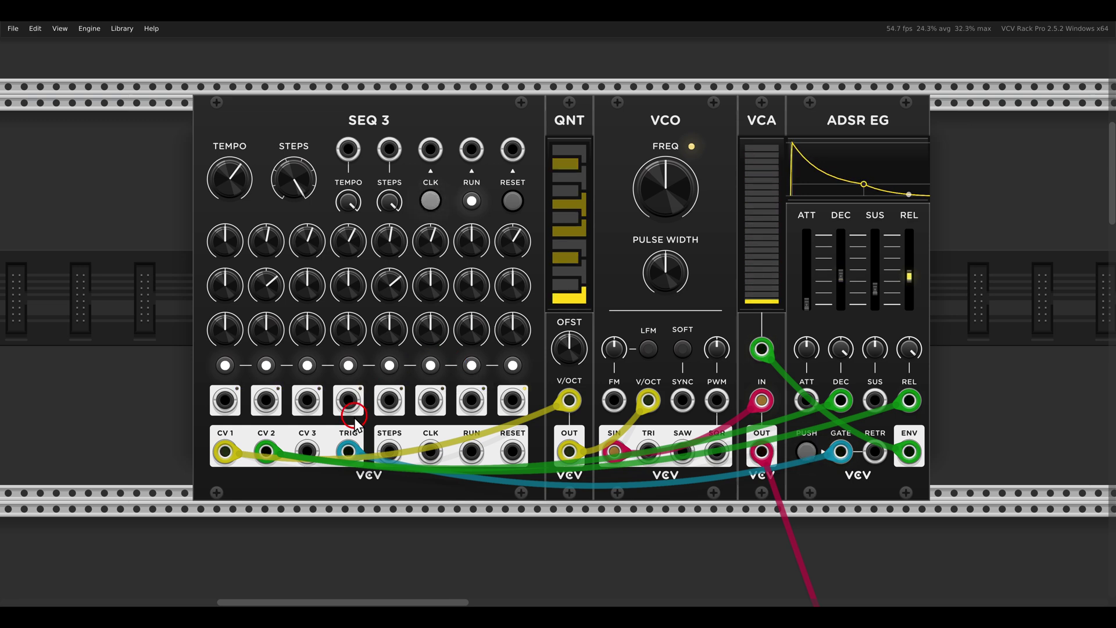
# Patch SEQ 3's CV 3 output to the ADSR EG attack input with its CV amount turned up, and raise CV 3 step 1.
pyautogui.moveTo(307, 452); pyautogui.dragTo(808, 400)
pyautogui.moveTo(807, 351); pyautogui.dragTo(796, 252)
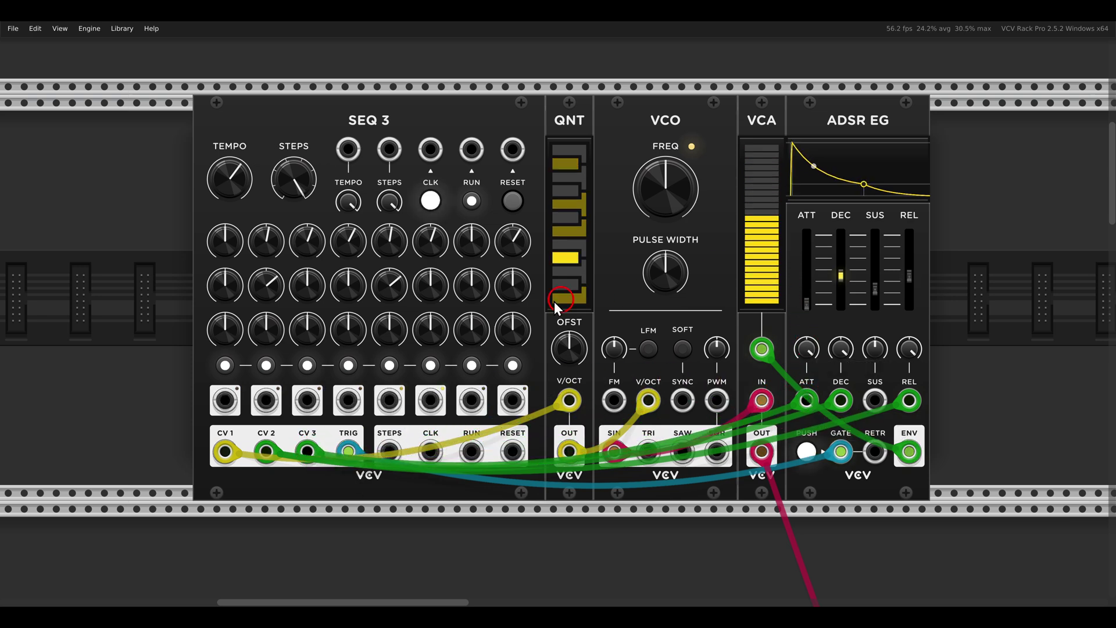
pyautogui.moveTo(230, 332); pyautogui.dragTo(226, 281)
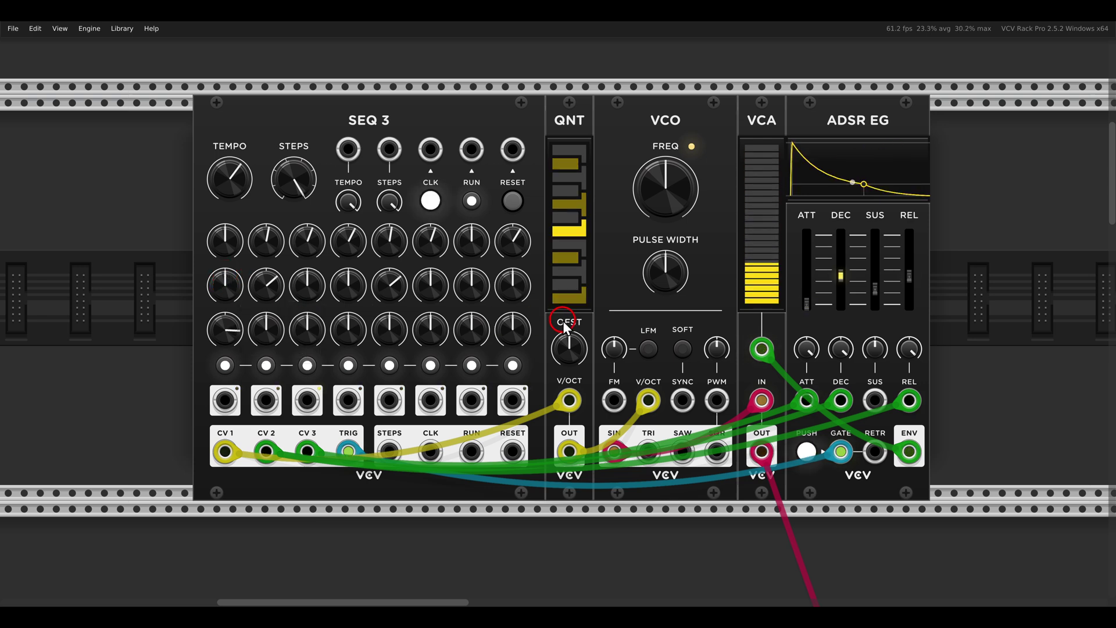
# Stop the SEQ 3 sequencer.
pyautogui.click(974, 386)
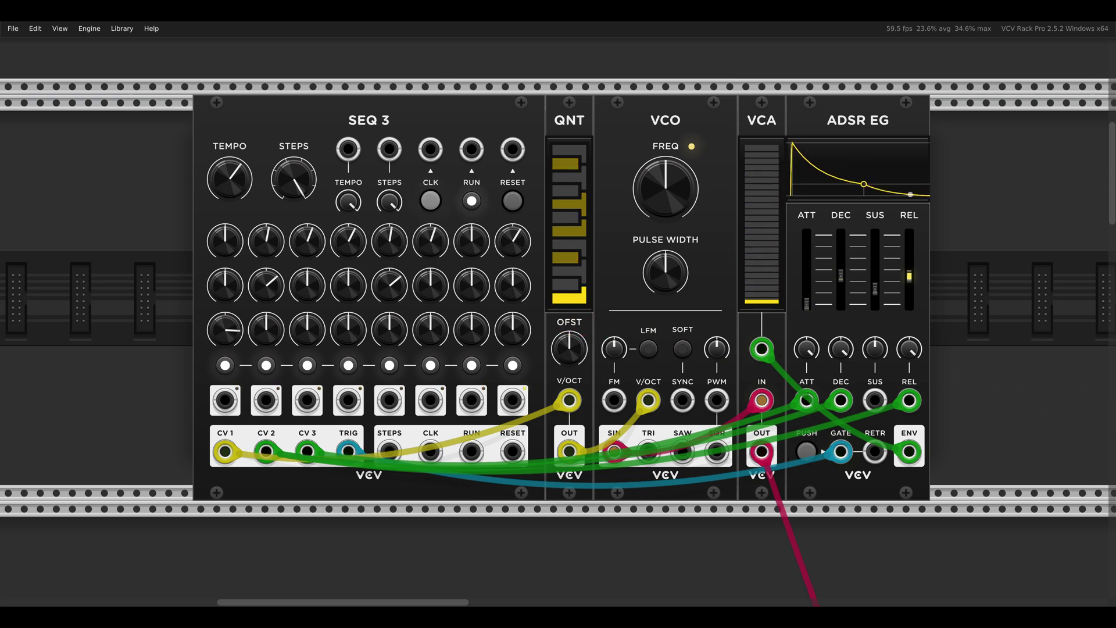
pyautogui.click(500, 263)
pyautogui.click(472, 200)
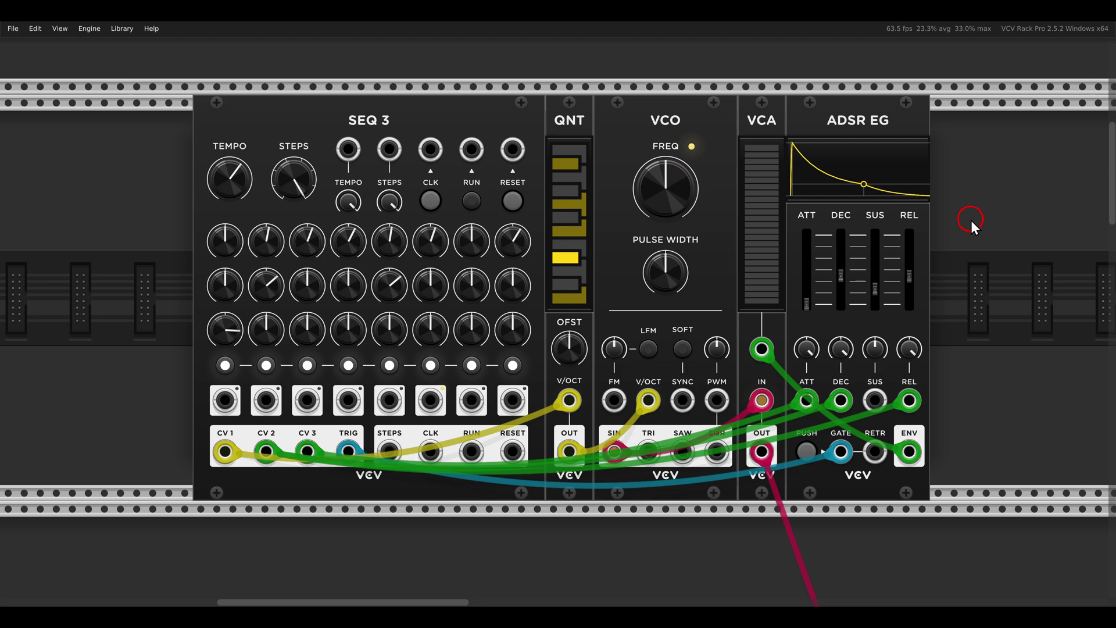
# Unmute the FM-OP voice sequenced by 8Seq in the rack row below.
pyautogui.scroll(-20, 675, 291)
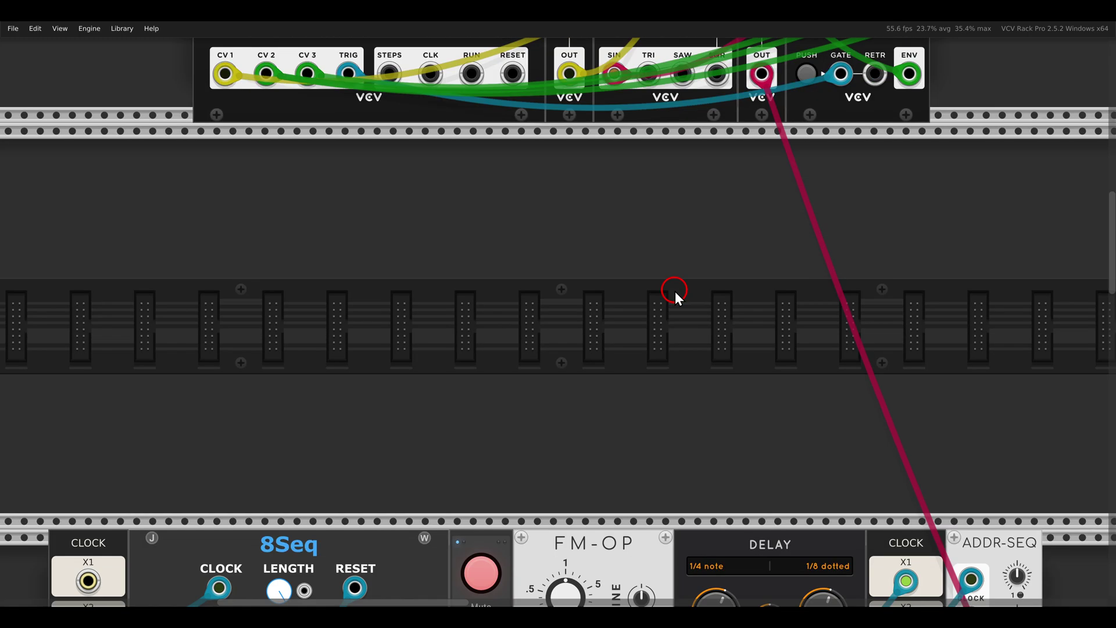
pyautogui.scroll(-5, 688, 366)
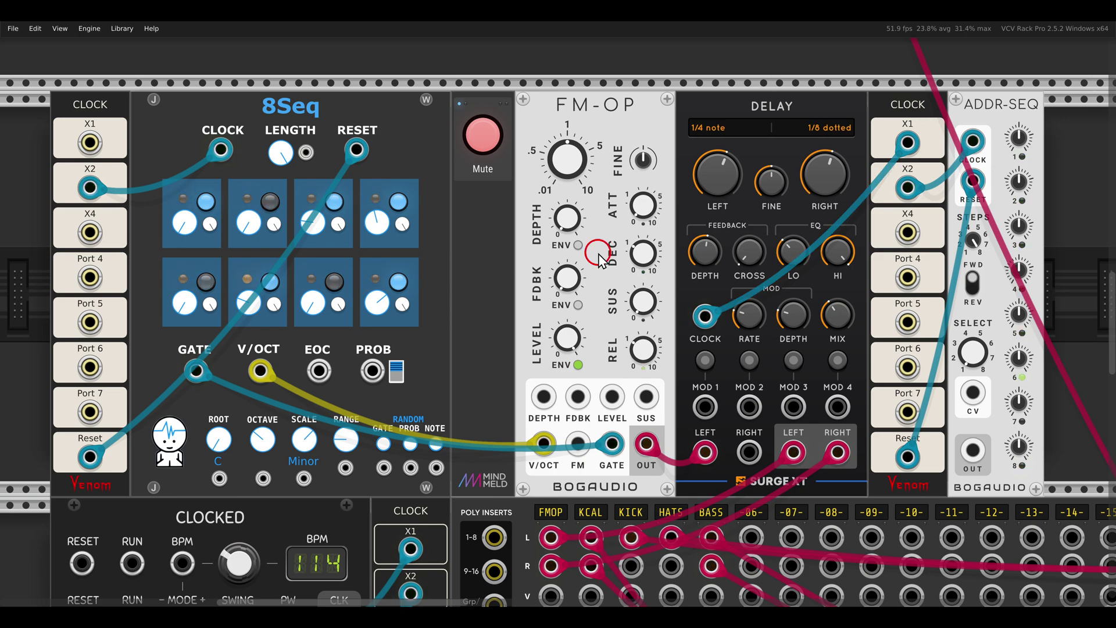
pyautogui.moveTo(240, 89); pyautogui.dragTo(336, 123)
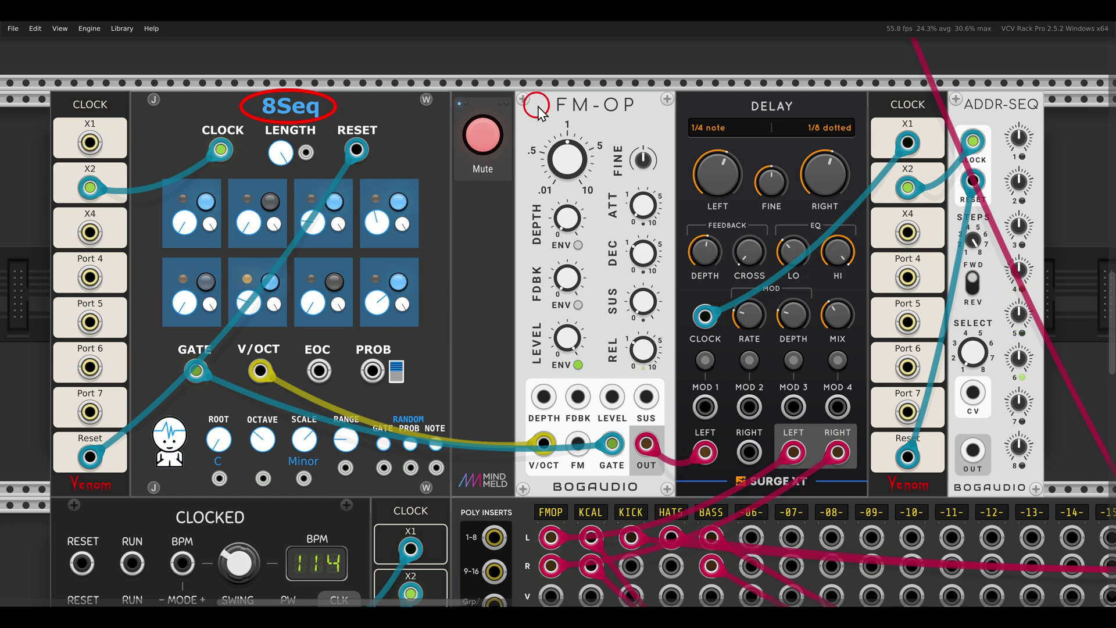
pyautogui.moveTo(533, 87); pyautogui.dragTo(659, 125)
pyautogui.click(483, 135)
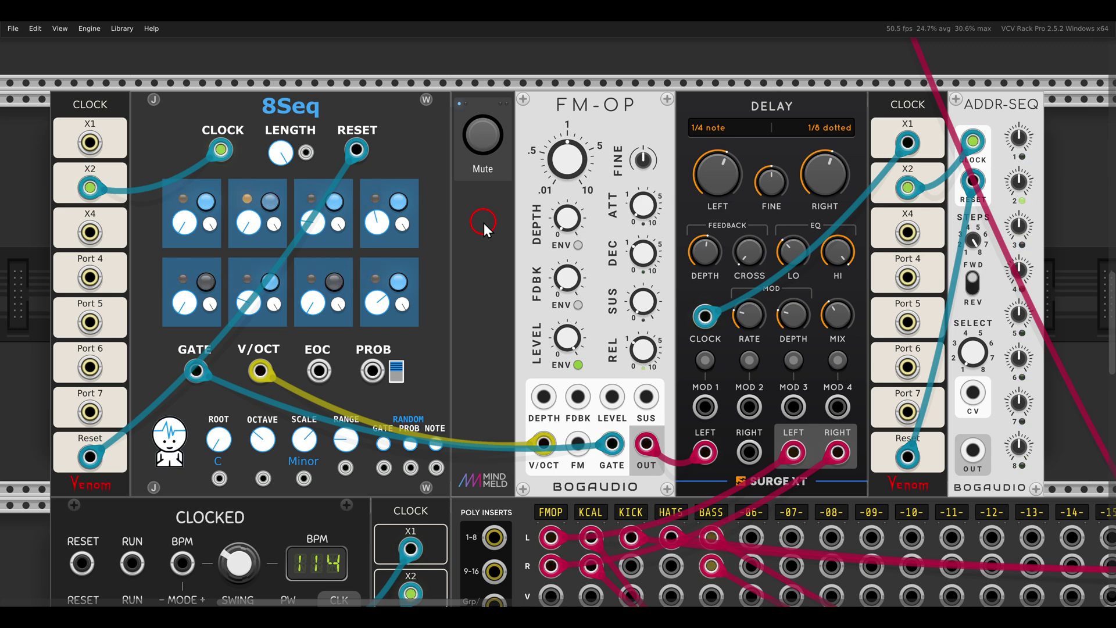
# Examine the ADDR-SEQ module and its available voltage range options.
pyautogui.moveTo(928, 285); pyautogui.dragTo(862, 284)
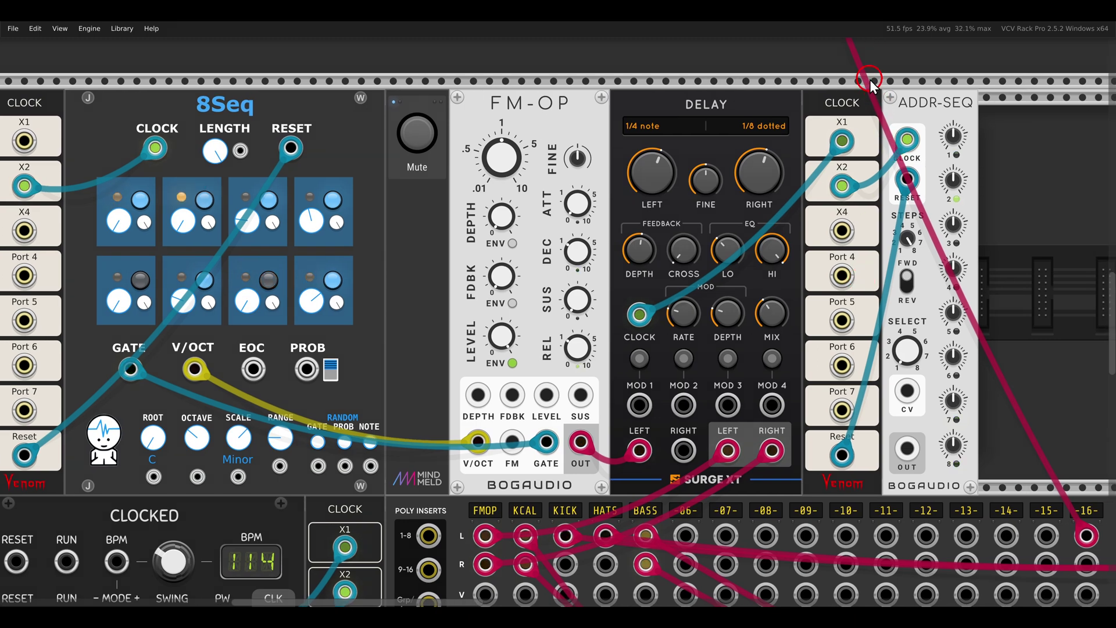
pyautogui.moveTo(870, 79); pyautogui.dragTo(994, 130)
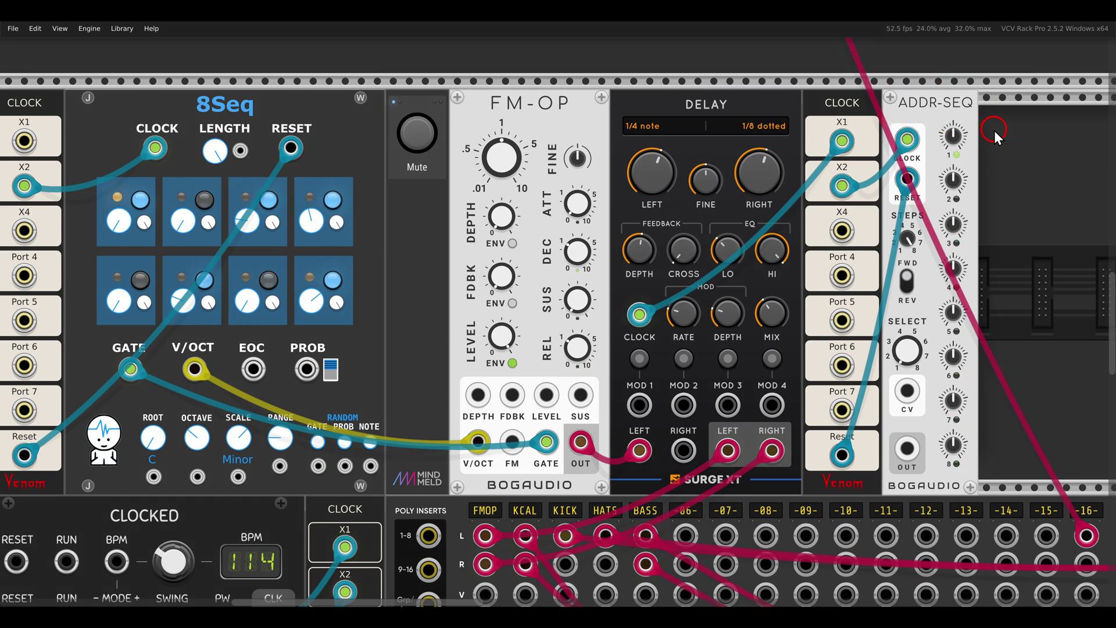
pyautogui.moveTo(995, 131); pyautogui.dragTo(962, 127)
pyautogui.hscroll(2, 922, 113)
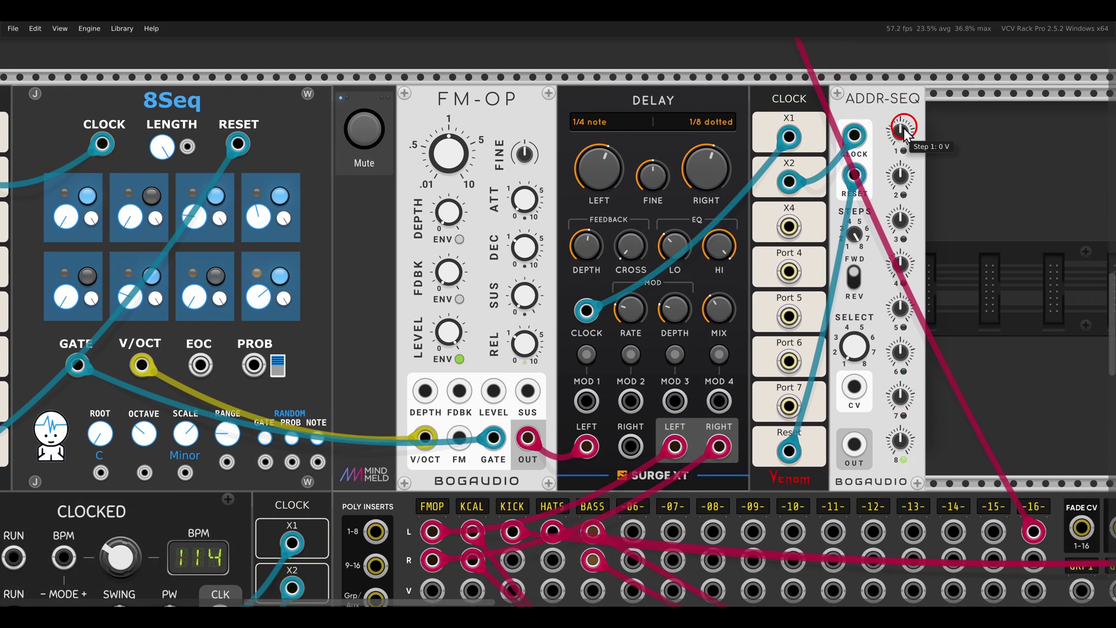
pyautogui.rightClick(817, 111)
pyautogui.moveTo(872, 324)
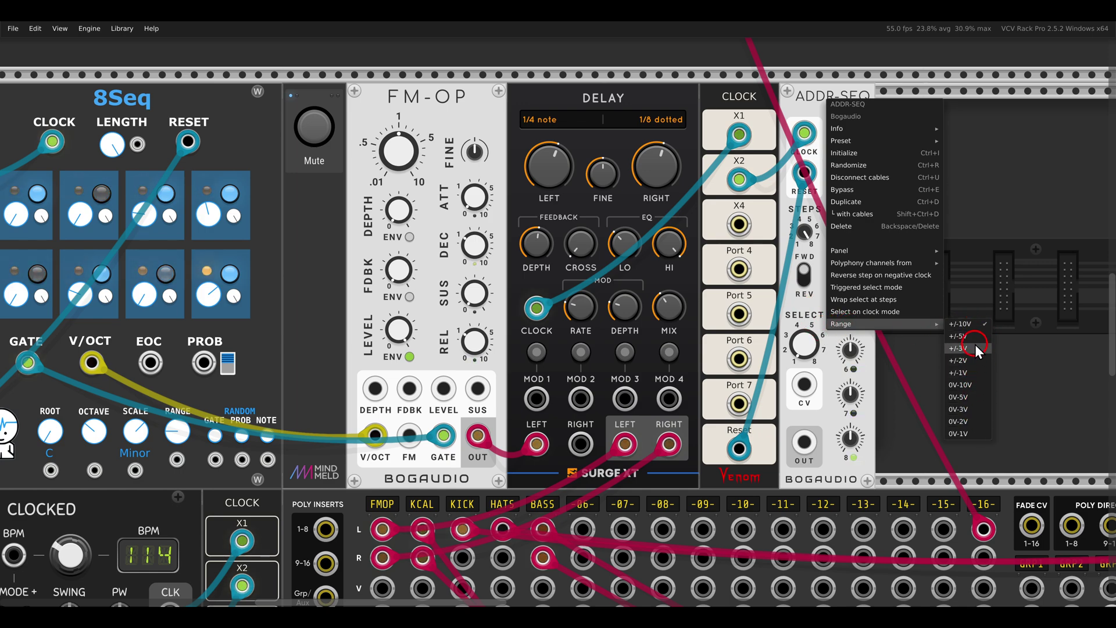
pyautogui.click(972, 269)
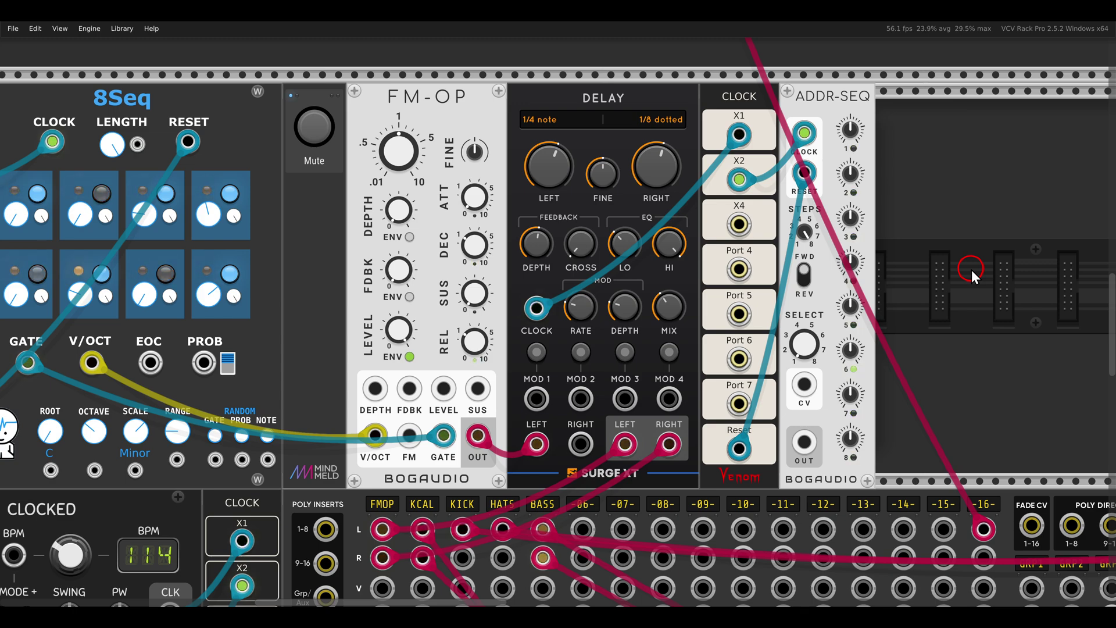
# Examine how 8Seq and ADDR-SEQ share the X2 clock, and trace that clock back to the CLOCKED module.
pyautogui.moveTo(915, 256); pyautogui.dragTo(1010, 257)
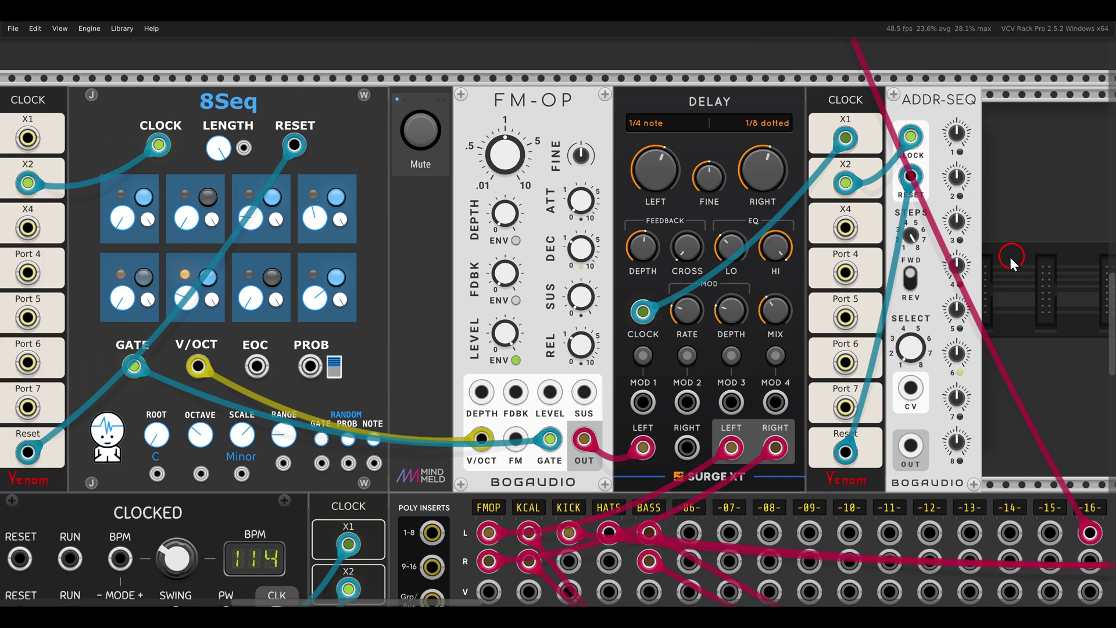
pyautogui.moveTo(175, 81); pyautogui.dragTo(287, 125)
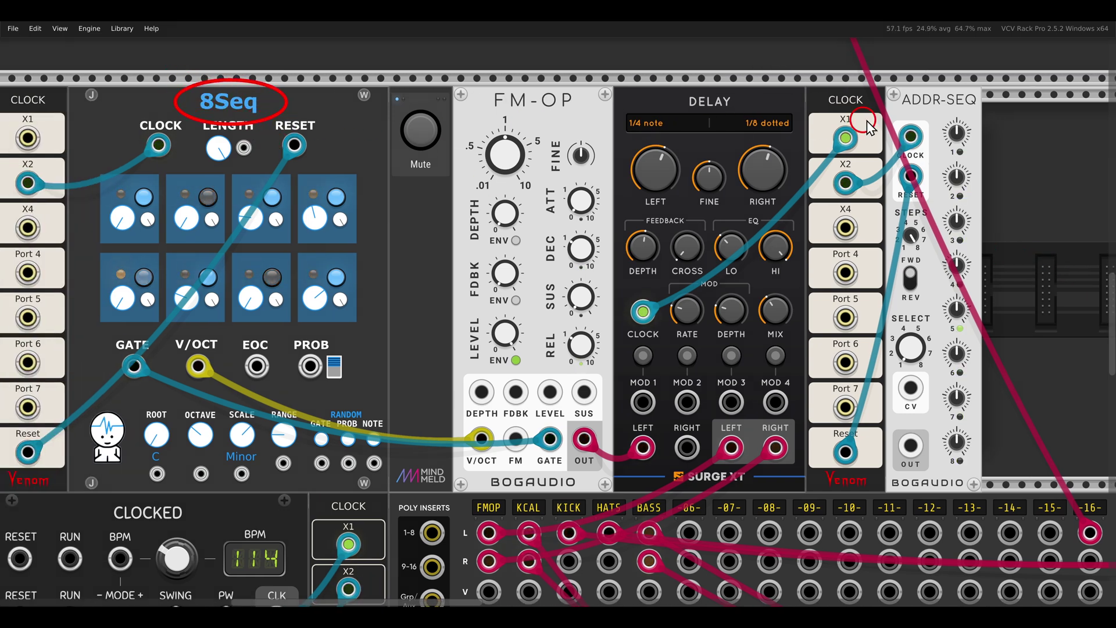
pyautogui.moveTo(879, 88); pyautogui.dragTo(987, 121)
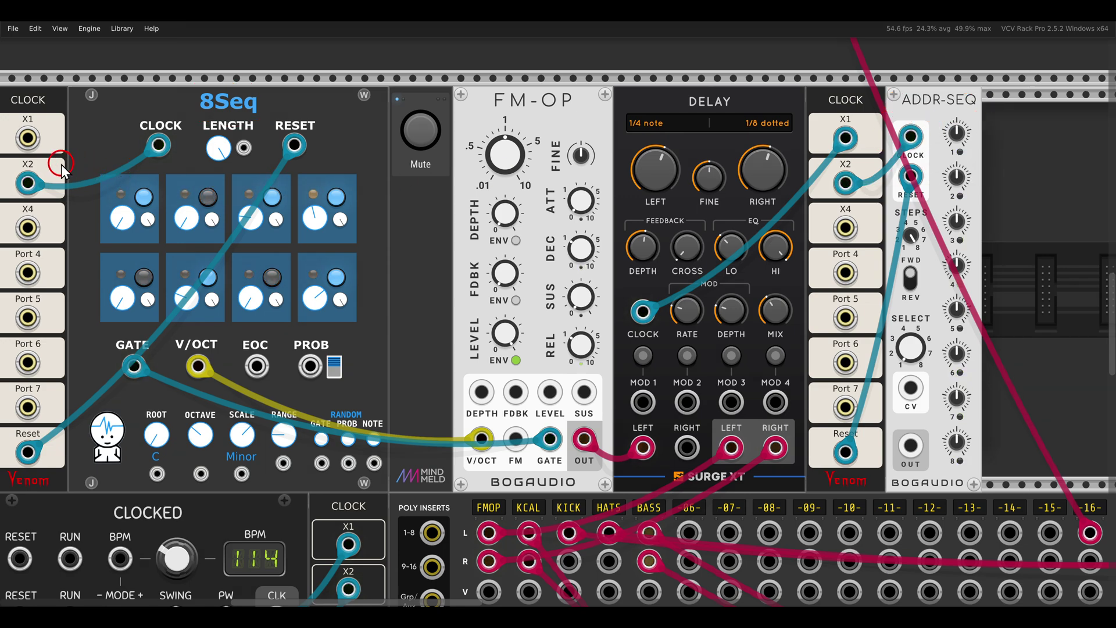
pyautogui.moveTo(52, 163); pyautogui.dragTo(33, 207)
pyautogui.moveTo(858, 161)
pyautogui.mouseDown()
pyautogui.moveTo(823, 181)
pyautogui.moveTo(866, 207)
pyautogui.mouseUp()
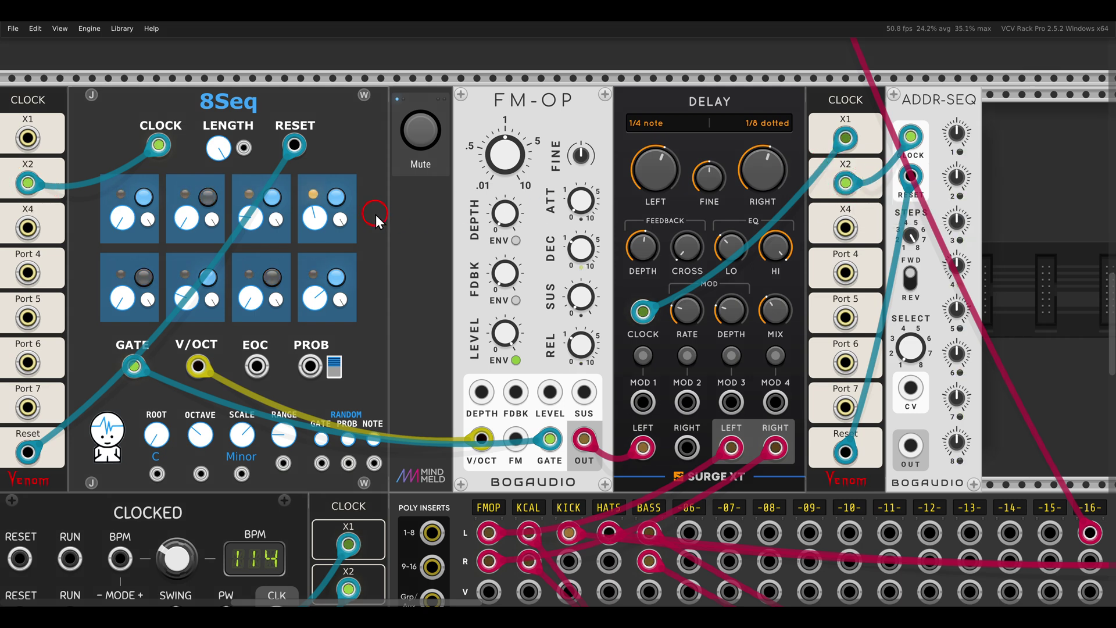
pyautogui.moveTo(375, 218); pyautogui.dragTo(588, 215)
pyautogui.moveTo(207, 93); pyautogui.dragTo(287, 122)
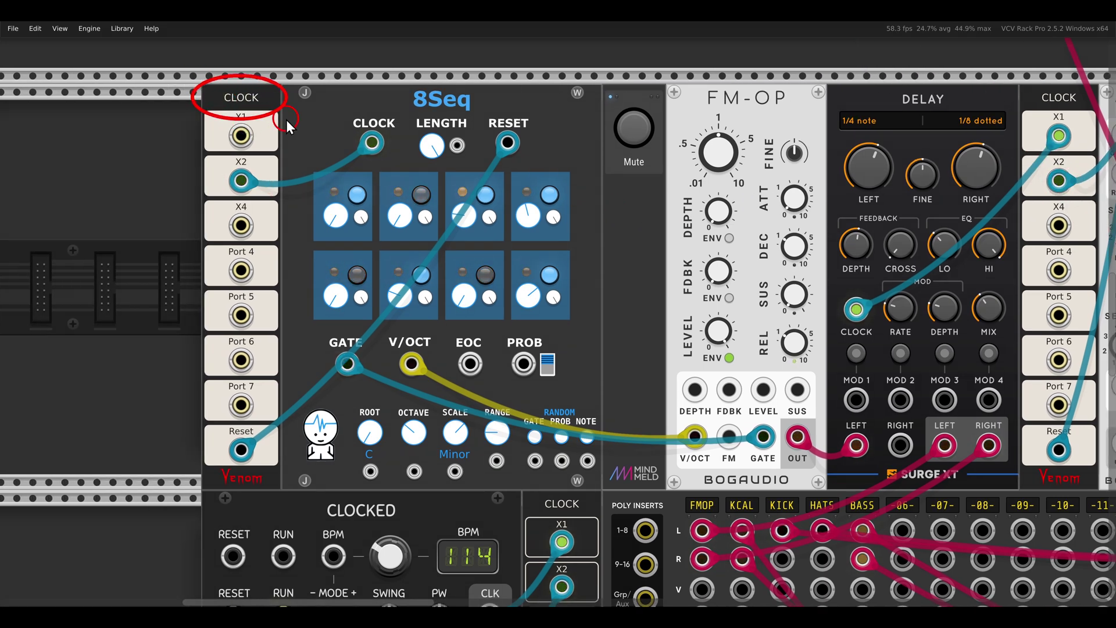
pyautogui.scroll(-8, 322, 146)
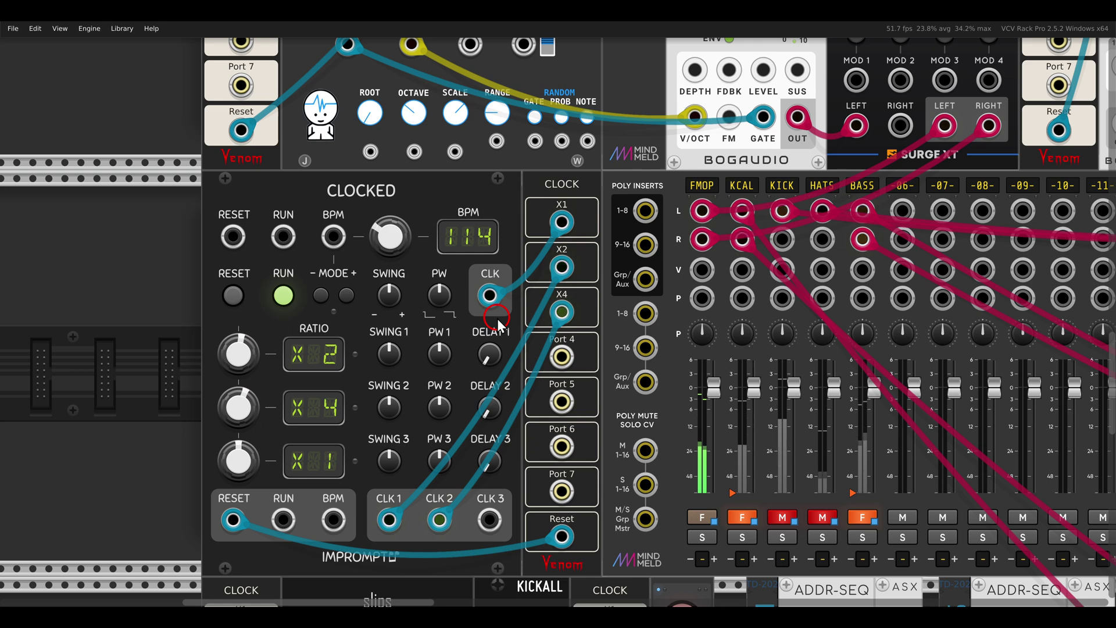
pyautogui.scroll(7, 497, 318)
pyautogui.scroll(1, 497, 318)
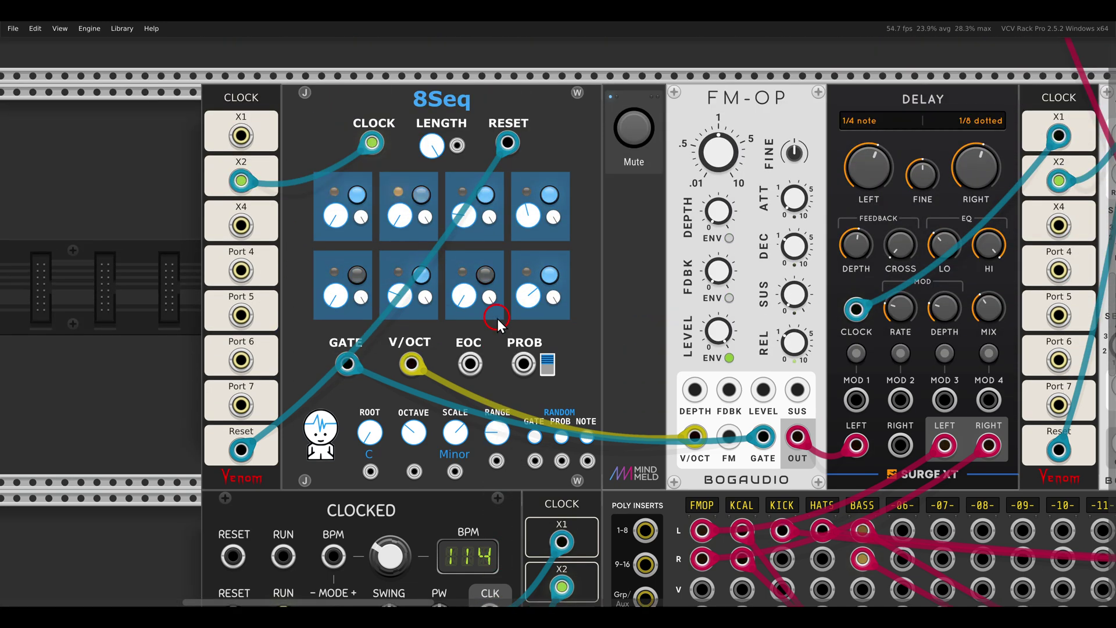
pyautogui.moveTo(799, 309); pyautogui.dragTo(635, 302)
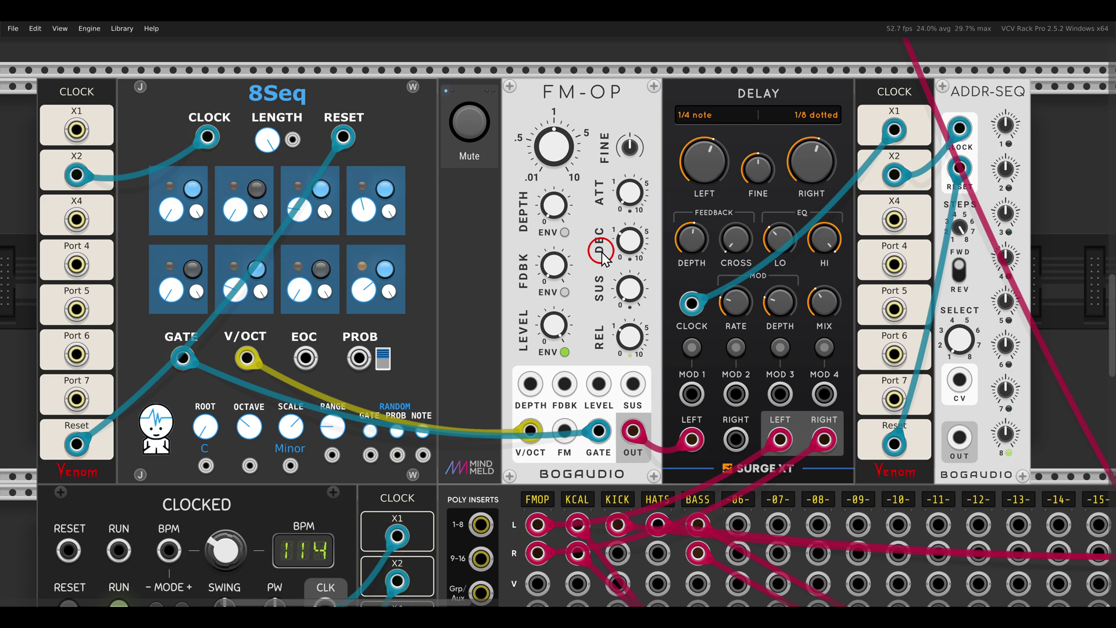
# Patch the ADDR-SEQ output to the FM-OP feedback CV input and adjust the feedback amount.
pyautogui.moveTo(960, 438); pyautogui.dragTo(567, 385)
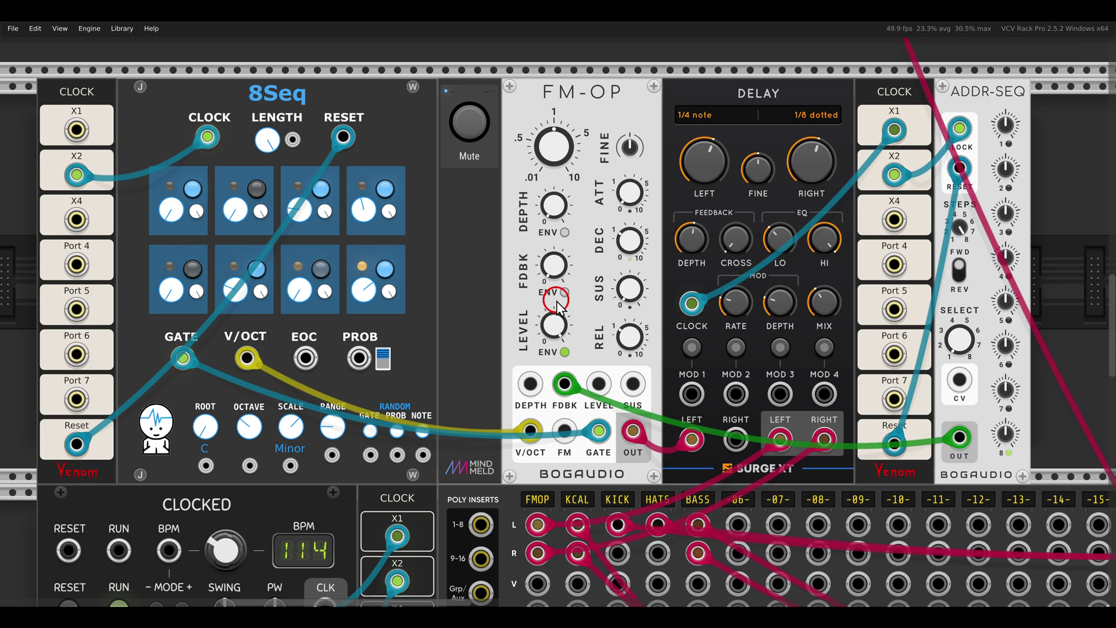
pyautogui.moveTo(556, 270); pyautogui.dragTo(556, 255)
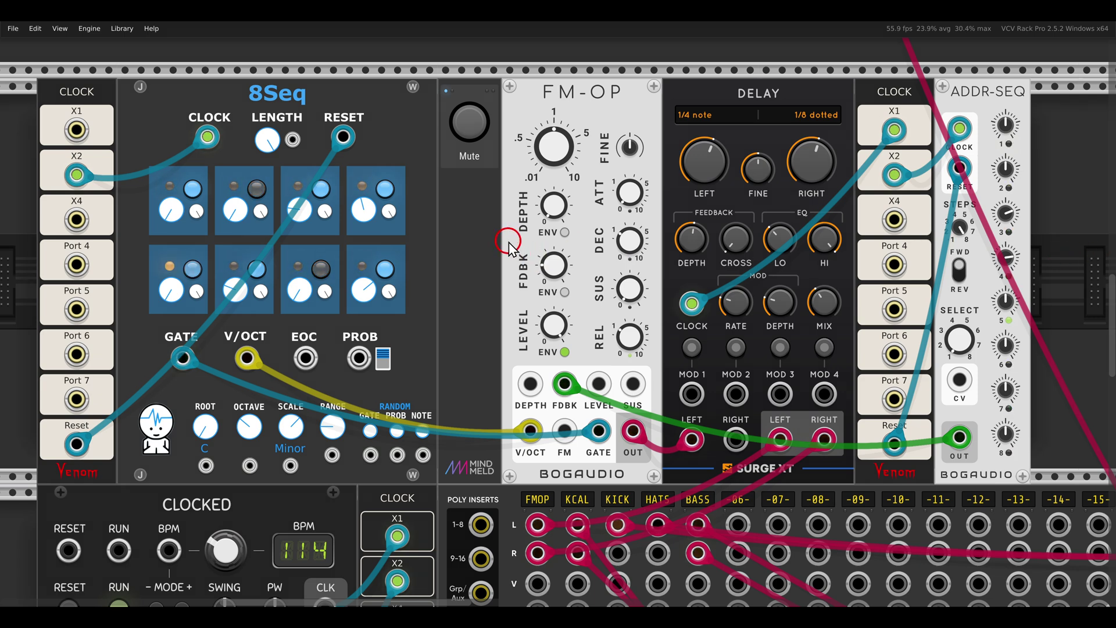
pyautogui.moveTo(508, 238); pyautogui.dragTo(579, 292)
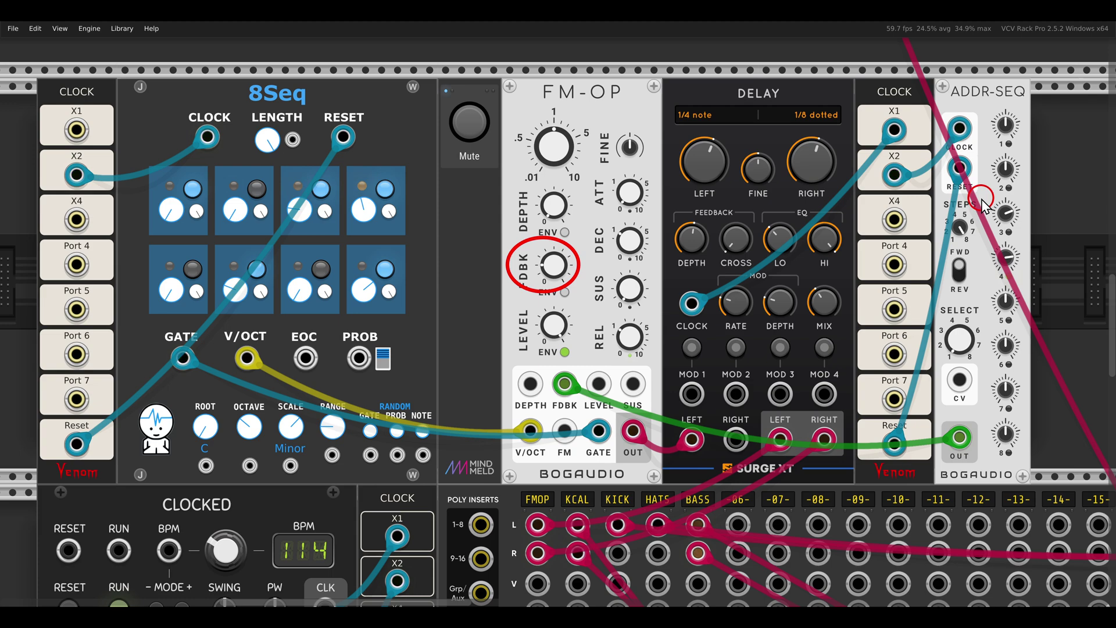
pyautogui.moveTo(984, 207)
pyautogui.mouseDown()
pyautogui.moveTo(1029, 273)
pyautogui.moveTo(988, 201)
pyautogui.mouseUp()
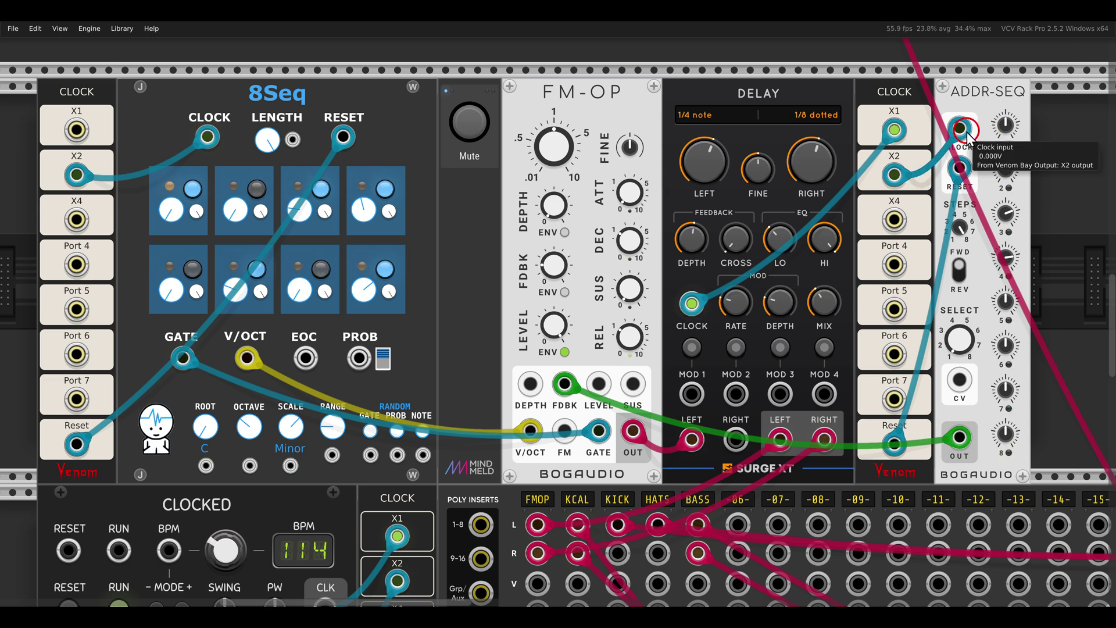
# Clock ADDR-SEQ from the 8Seq gate output instead of the X2 clock.
pyautogui.moveTo(959, 129); pyautogui.dragTo(183, 358)
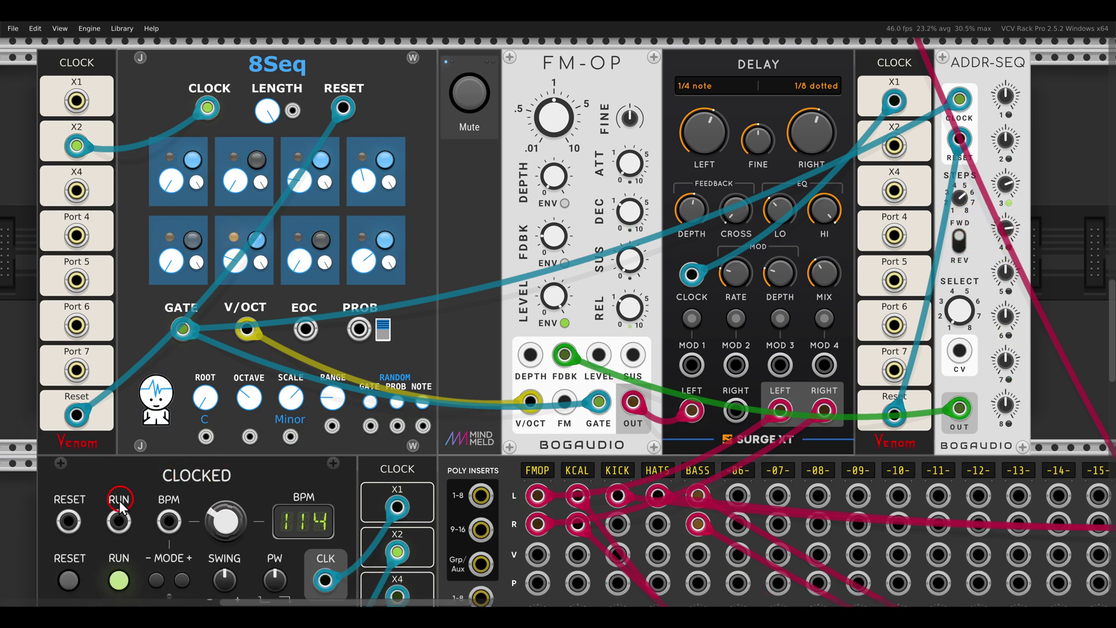
pyautogui.scroll(-1, 70, 581)
pyautogui.scroll(1, 682, 328)
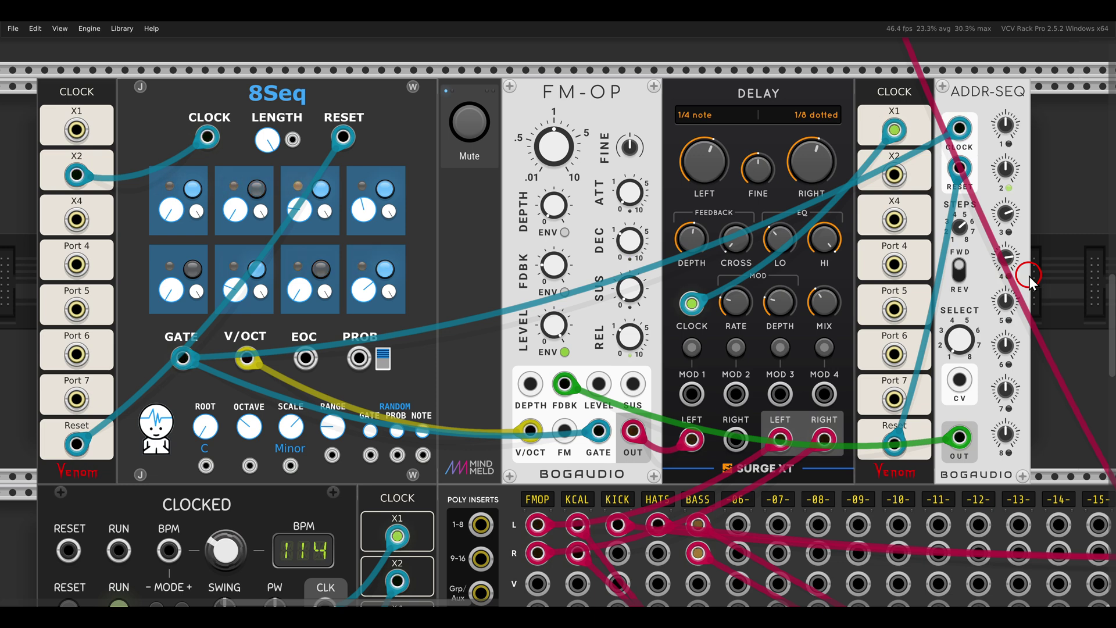
pyautogui.moveTo(1029, 282)
pyautogui.mouseDown()
pyautogui.moveTo(989, 198)
pyautogui.moveTo(981, 262)
pyautogui.moveTo(1022, 294)
pyautogui.mouseUp()
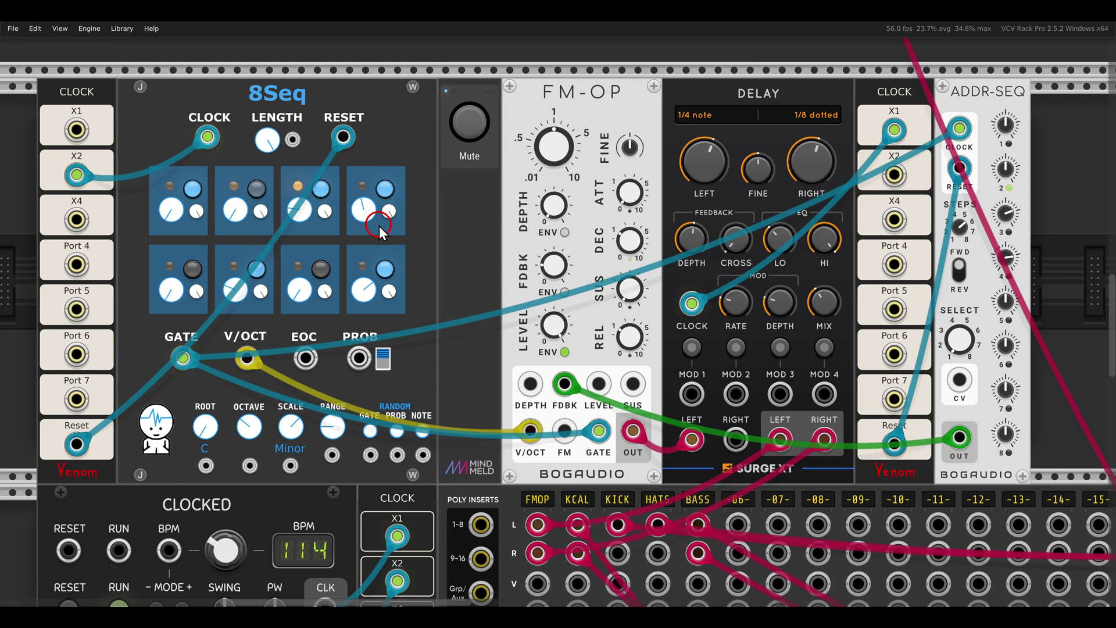
pyautogui.moveTo(384, 181)
pyautogui.mouseDown()
pyautogui.moveTo(377, 195)
pyautogui.moveTo(400, 205)
pyautogui.mouseUp()
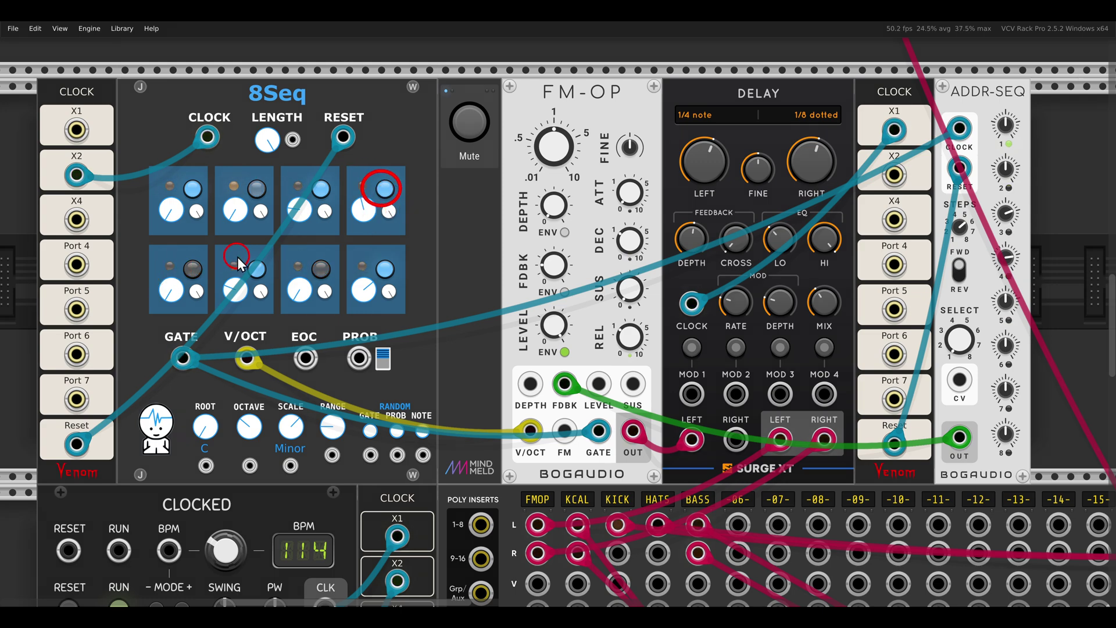
# Set step 3 of the ADDR-SEQ driving FM-OP feedback to about 4.94 V.
pyautogui.moveTo(233, 251); pyautogui.dragTo(274, 294)
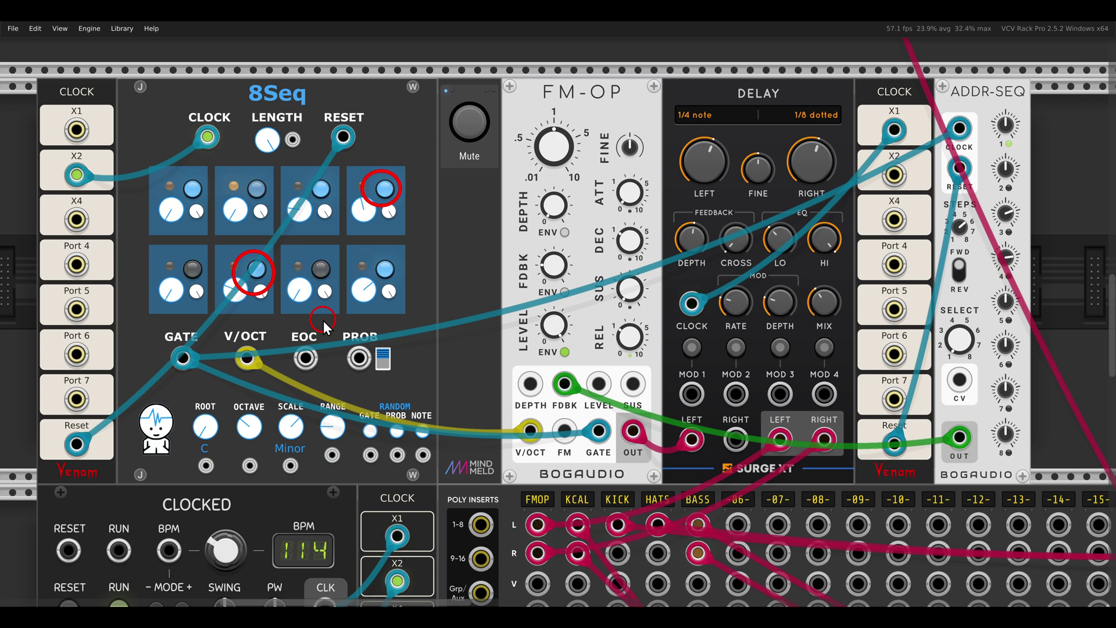
pyautogui.moveTo(1001, 217); pyautogui.dragTo(1002, 211)
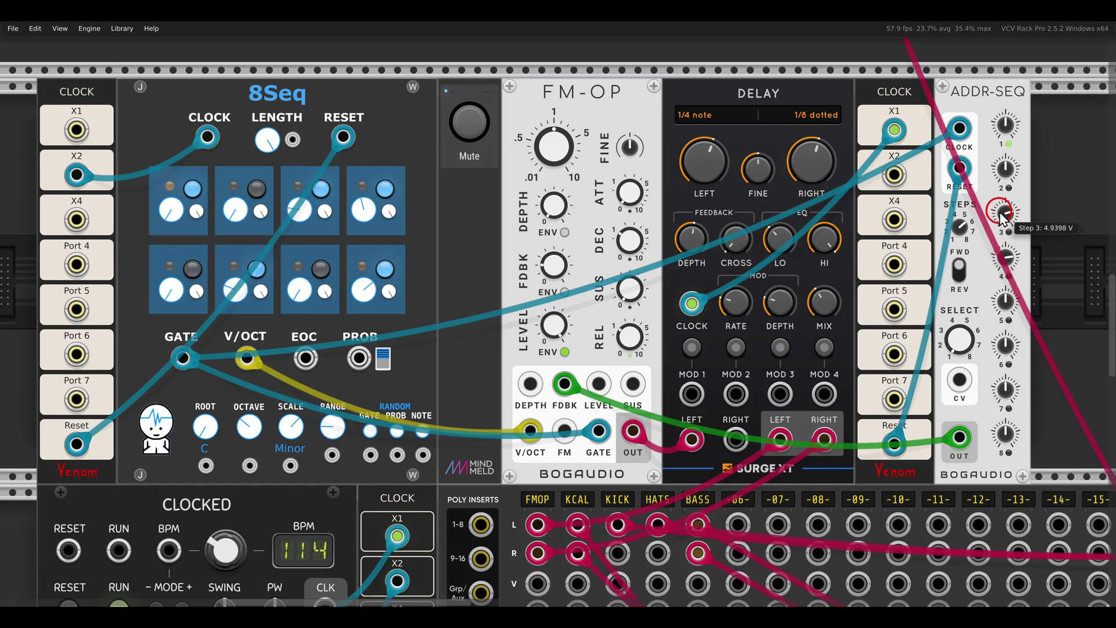
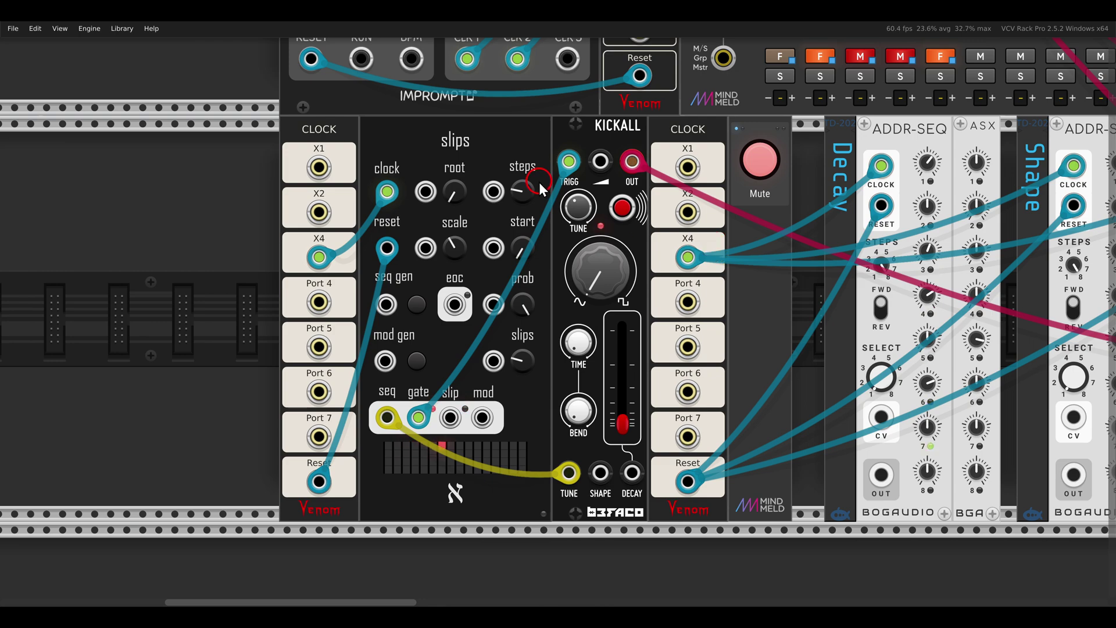
# Unmute the KICKALL kick voice driven by the slips sequencer.
pyautogui.moveTo(419, 120); pyautogui.dragTo(483, 161)
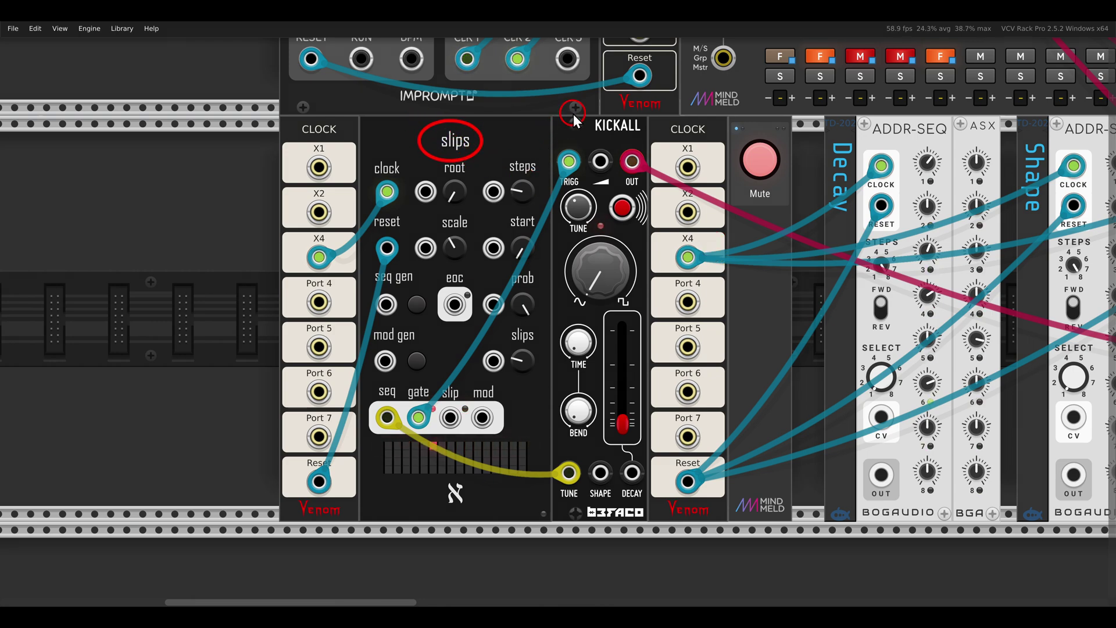
pyautogui.moveTo(574, 110); pyautogui.dragTo(655, 145)
pyautogui.press('Escape')
pyautogui.click(759, 158)
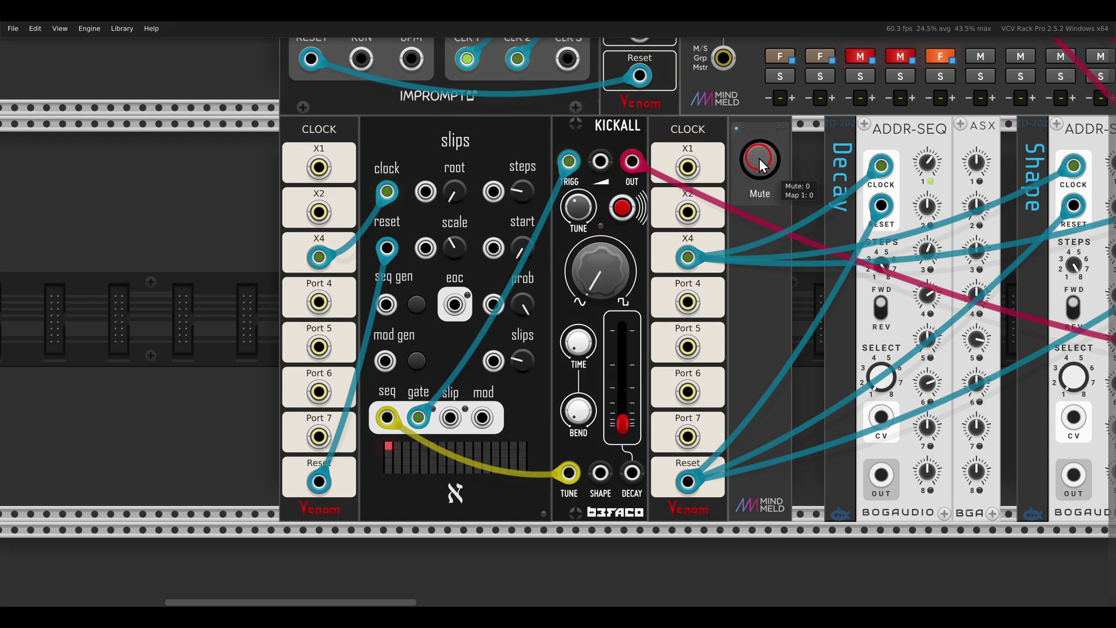
pyautogui.click(774, 292)
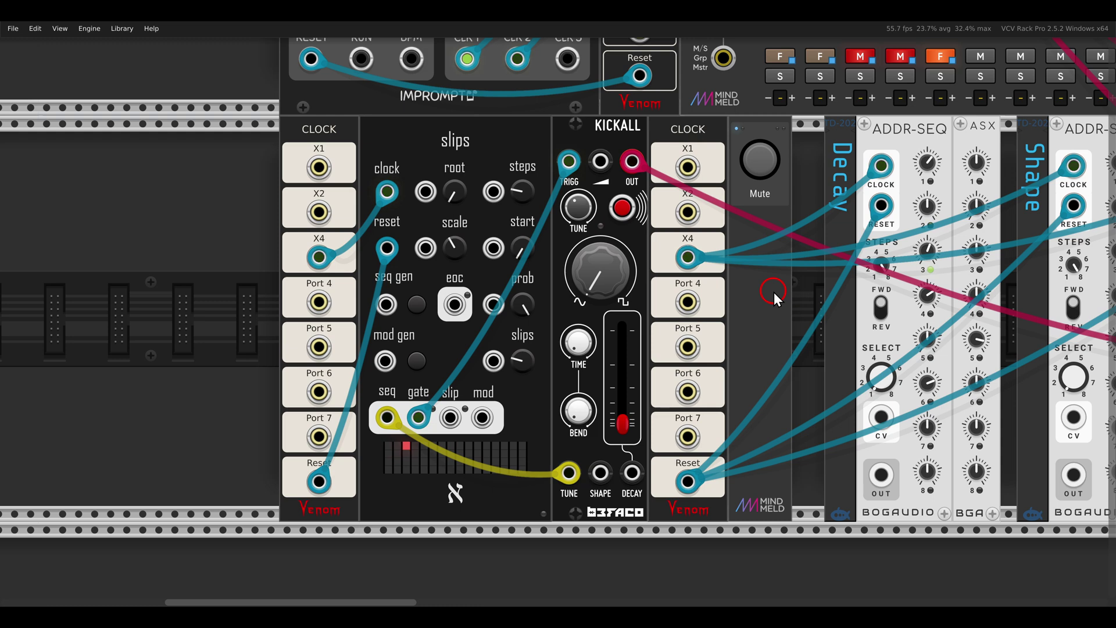
# Patch the Decay ADDR-SEQ output to the KICKALL DECAY input and the Shape ADDR-SEQ output to its SHAPE input.
pyautogui.moveTo(789, 299); pyautogui.dragTo(665, 298)
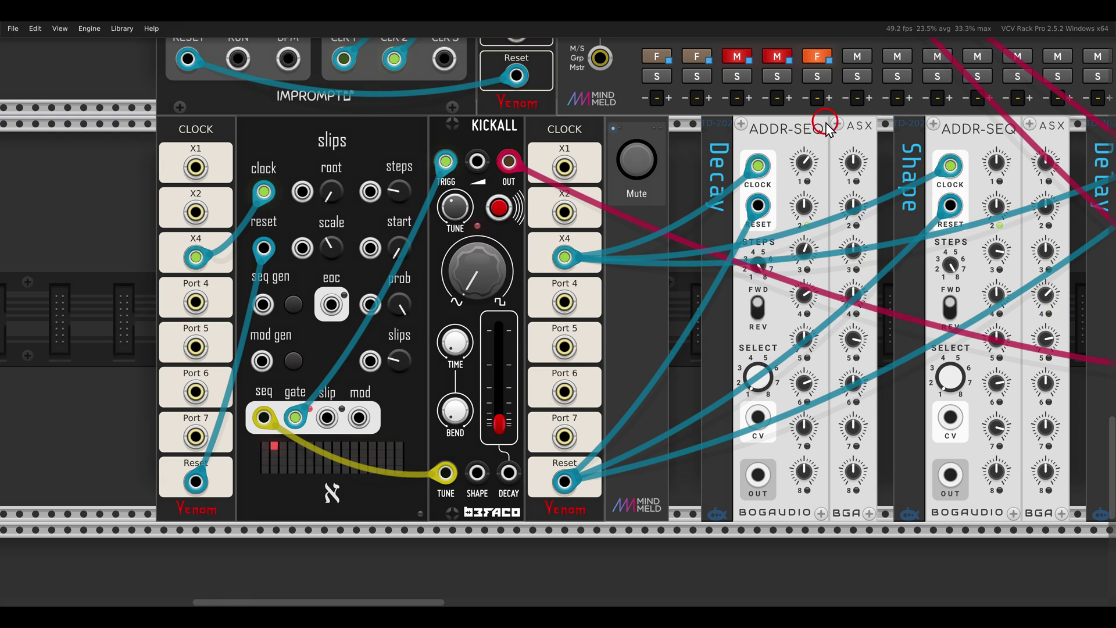
pyautogui.moveTo(825, 108); pyautogui.dragTo(885, 148)
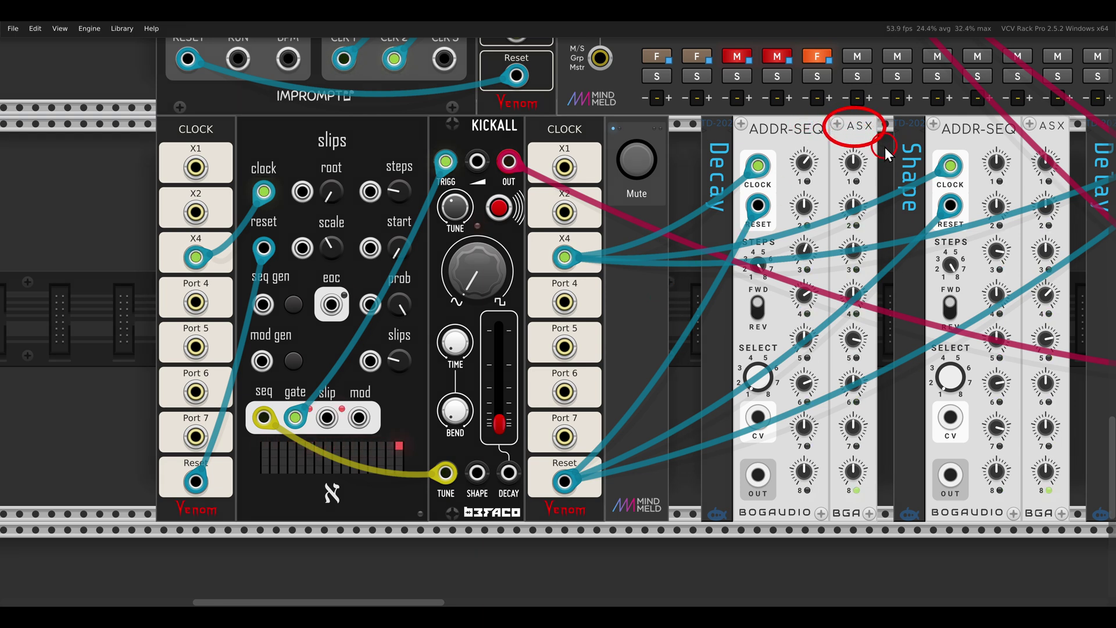
pyautogui.press('Escape')
pyautogui.moveTo(763, 264)
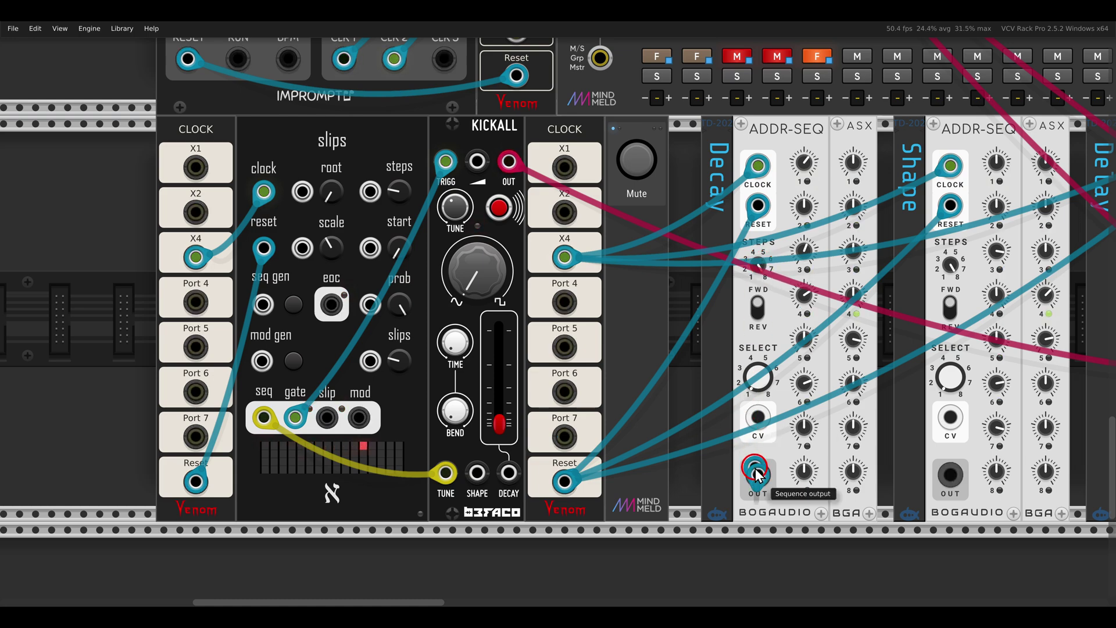
pyautogui.moveTo(758, 476); pyautogui.dragTo(508, 472)
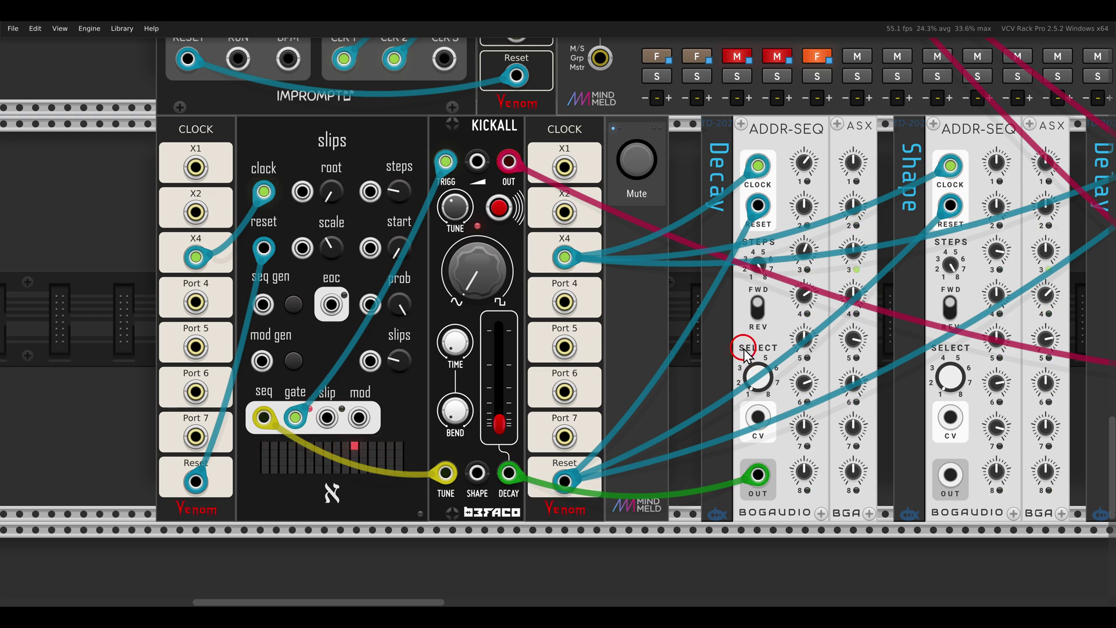
pyautogui.hscroll(2, 738, 352)
pyautogui.moveTo(908, 478); pyautogui.dragTo(434, 467)
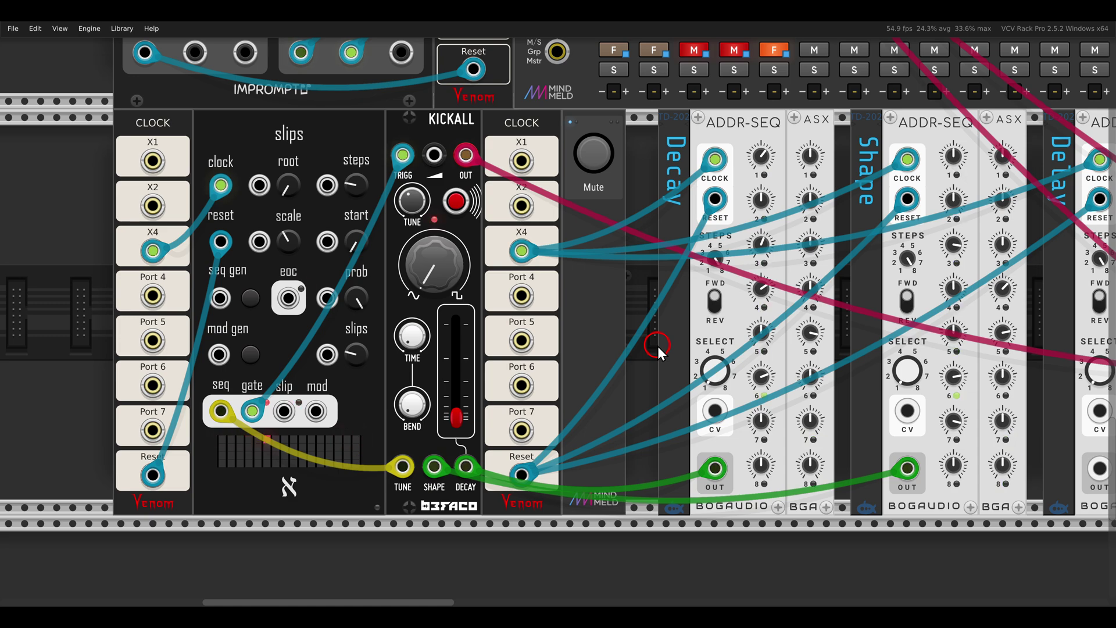
# Patch the Delay ADDR-SEQ output into the PROCESS voltage input feeding the Dual Looping Delay's Delay Feed CVs, and increase the slew.
pyautogui.hscroll(6, 573, 338)
pyautogui.hscroll(6, 572, 339)
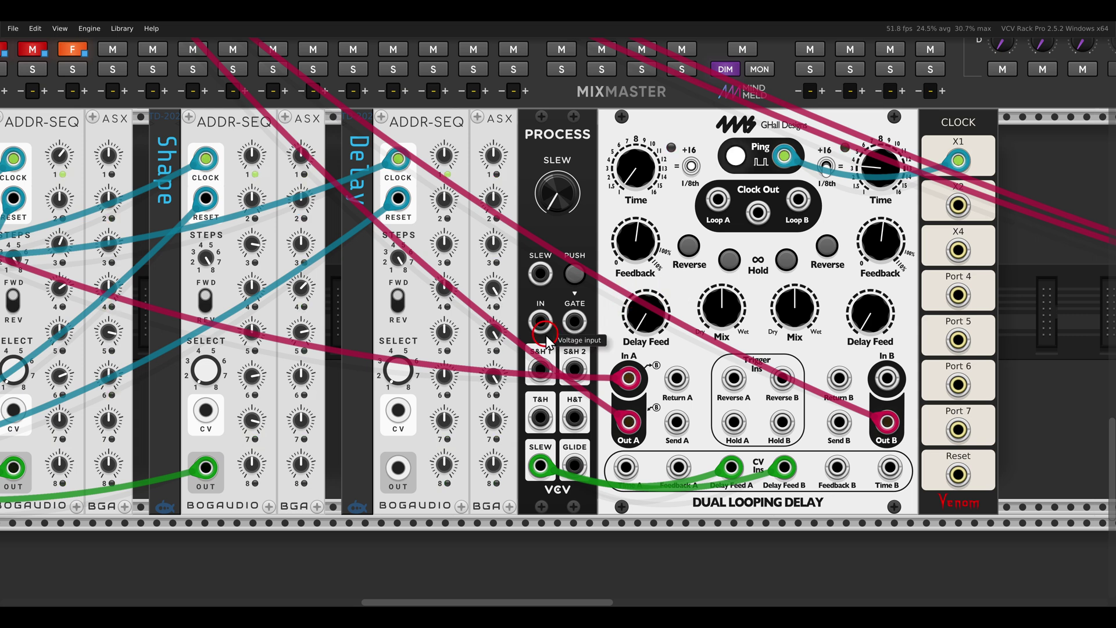
pyautogui.moveTo(398, 468); pyautogui.dragTo(536, 323)
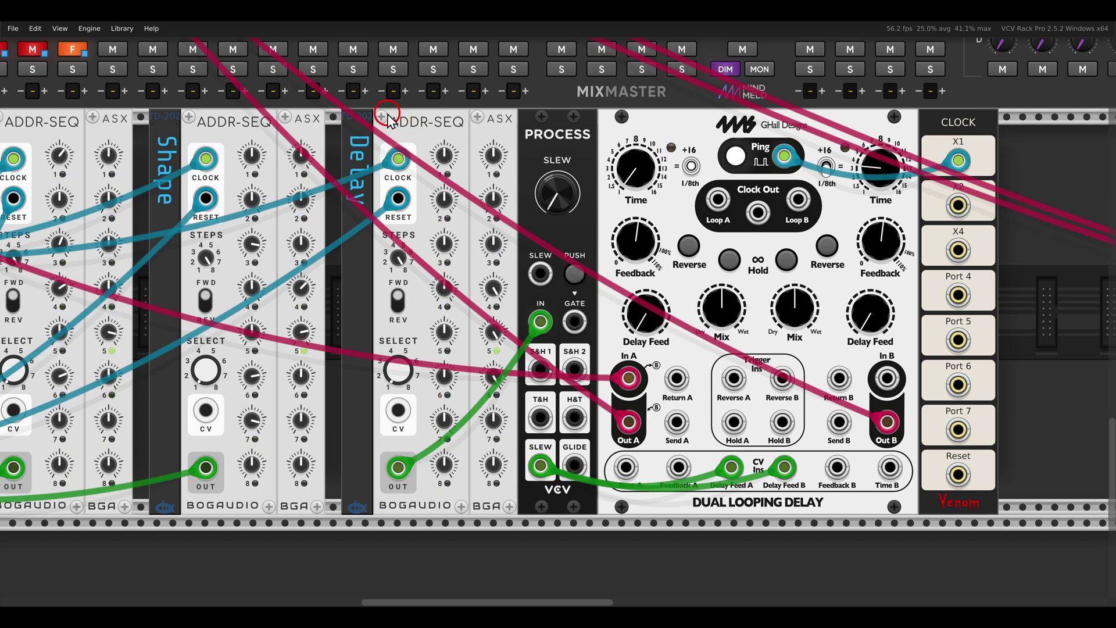
pyautogui.moveTo(377, 104); pyautogui.dragTo(515, 138)
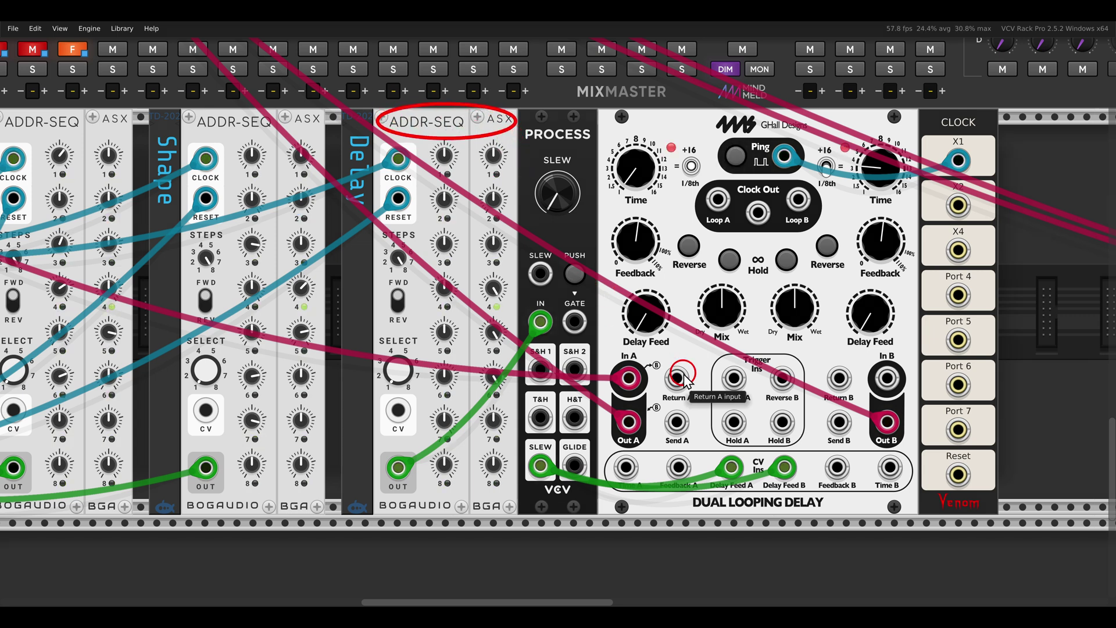
pyautogui.moveTo(727, 494)
pyautogui.mouseDown()
pyautogui.moveTo(715, 435)
pyautogui.moveTo(805, 496)
pyautogui.mouseUp()
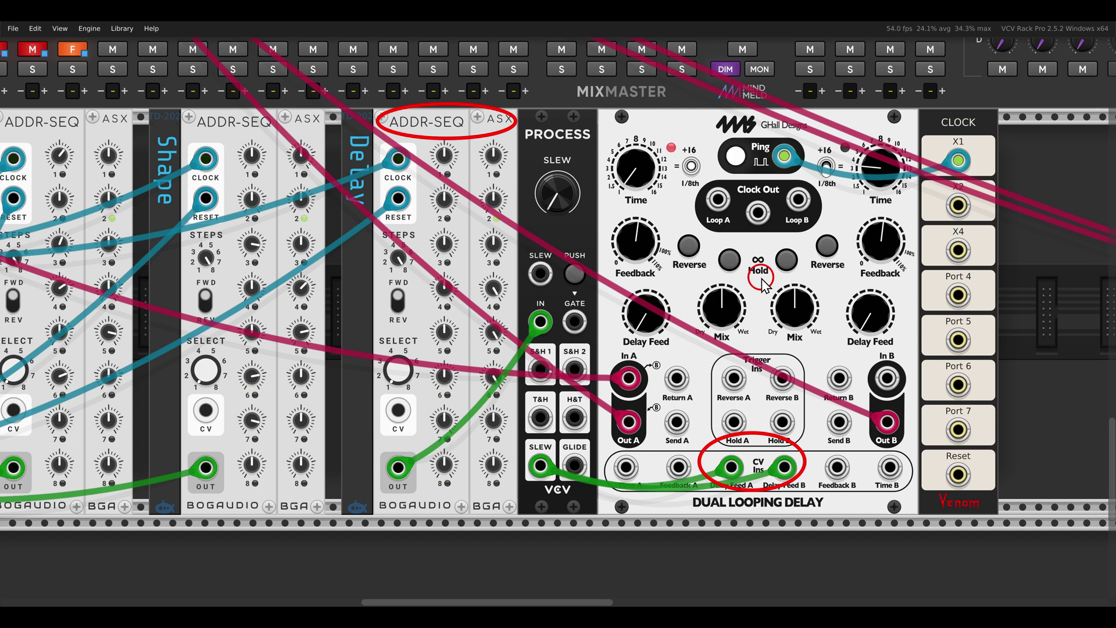
pyautogui.press('Escape')
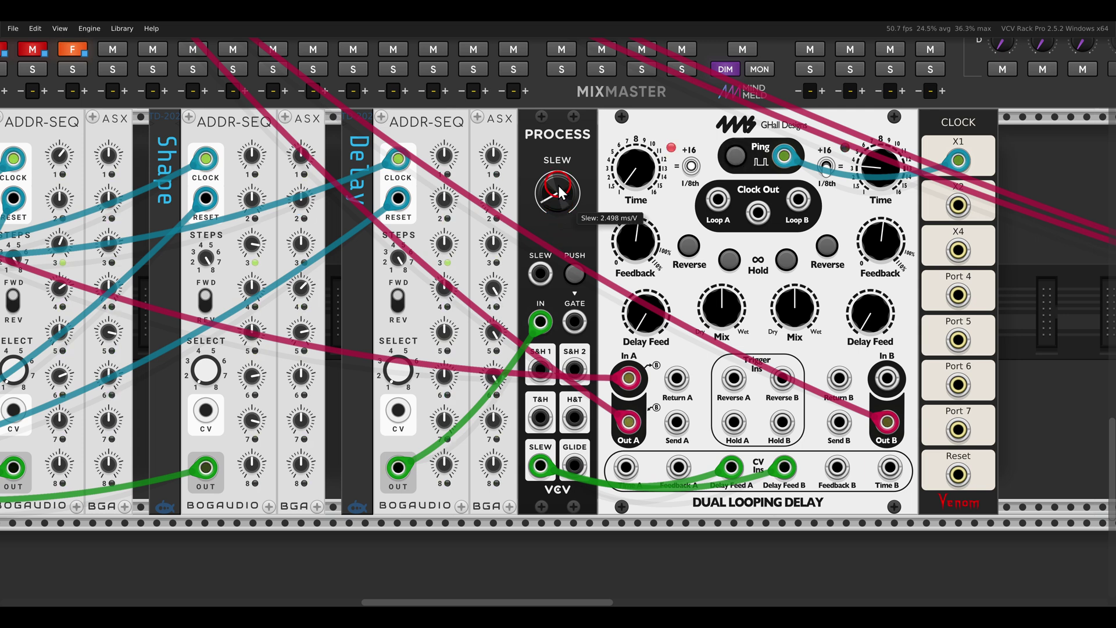
pyautogui.moveTo(558, 186); pyautogui.dragTo(554, 161)
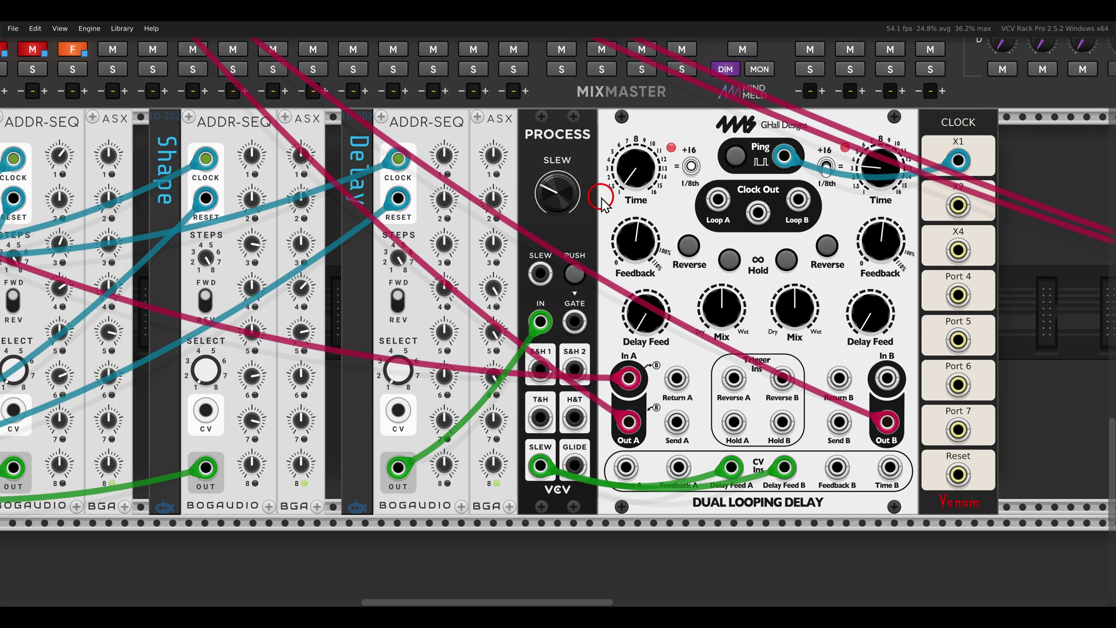
# Unmute the TRUMMOR2 oscillator voice gated by the GATE-SEQ-64 sequencer.
pyautogui.scroll(-4, 601, 201)
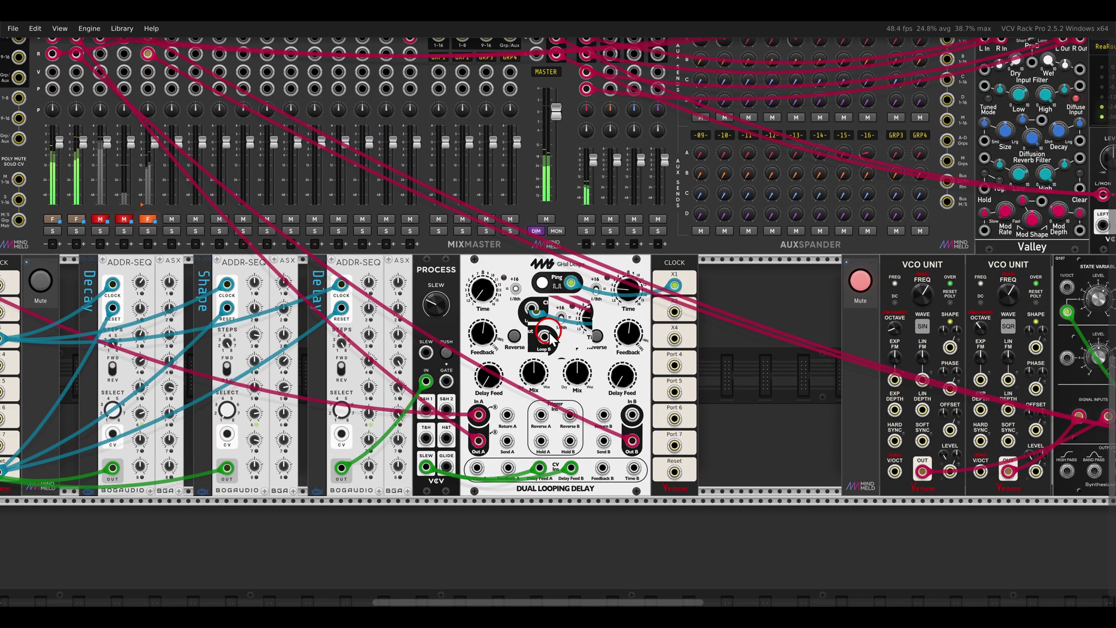
pyautogui.moveTo(549, 333); pyautogui.dragTo(423, 435)
pyautogui.moveTo(720, 166)
pyautogui.mouseDown()
pyautogui.moveTo(539, 341)
pyautogui.moveTo(556, 417)
pyautogui.mouseUp()
pyautogui.scroll(1, 615, 262)
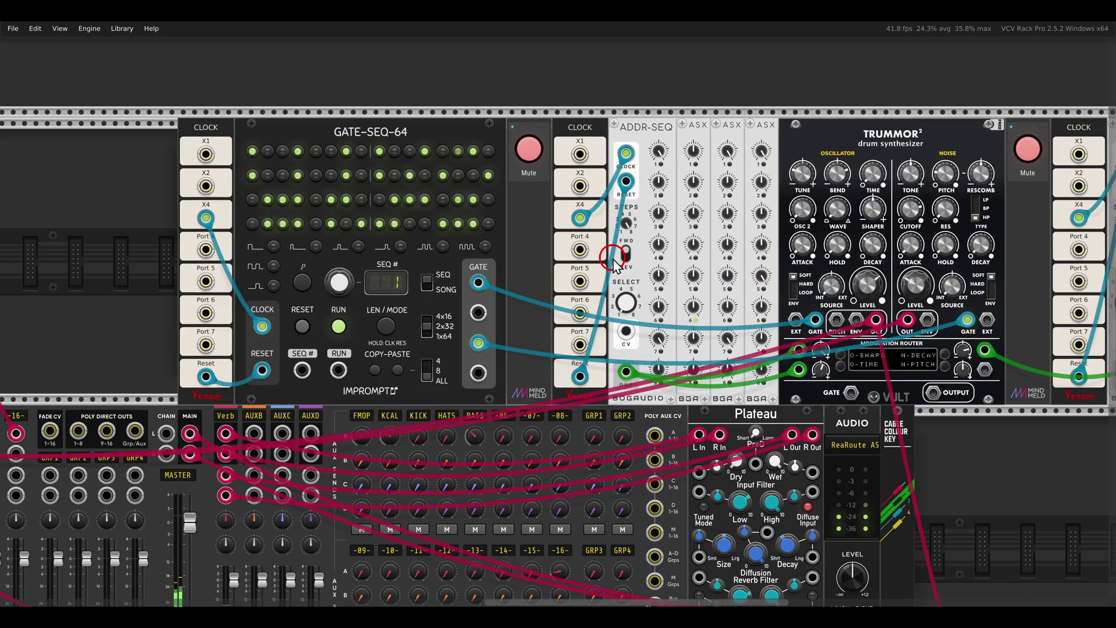
pyautogui.scroll(1, 615, 262)
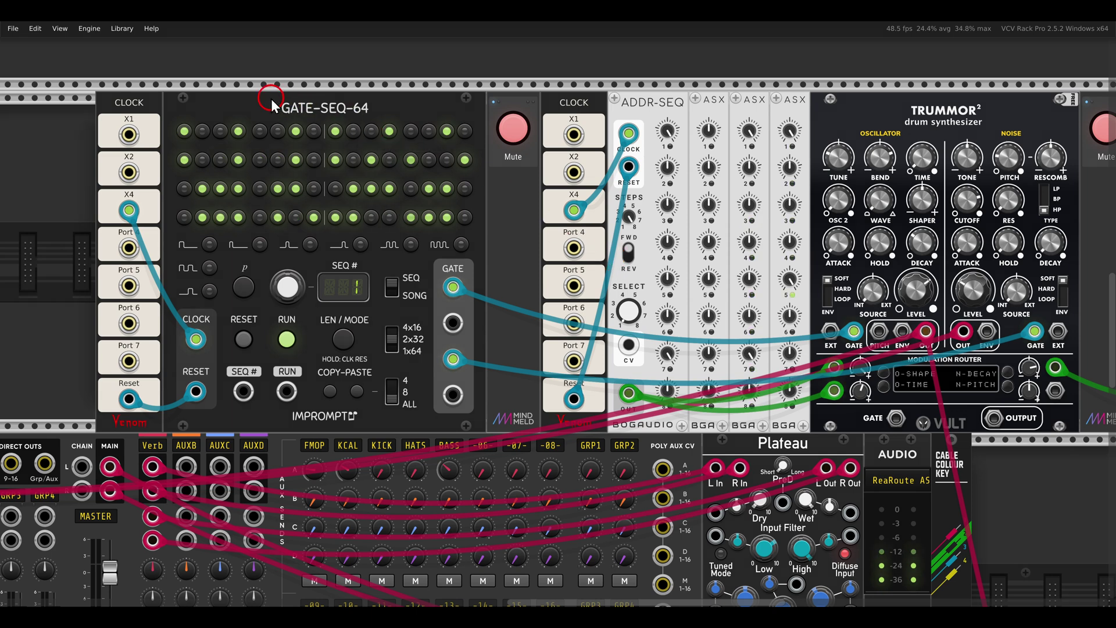
pyautogui.moveTo(264, 91); pyautogui.dragTo(381, 137)
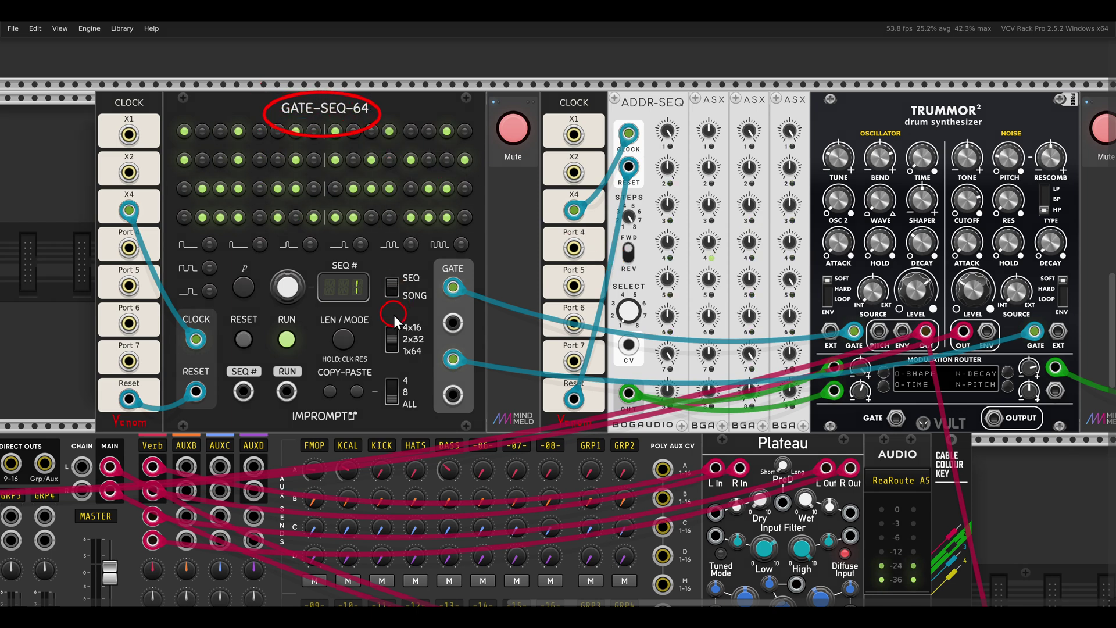
pyautogui.moveTo(408, 315); pyautogui.dragTo(428, 365)
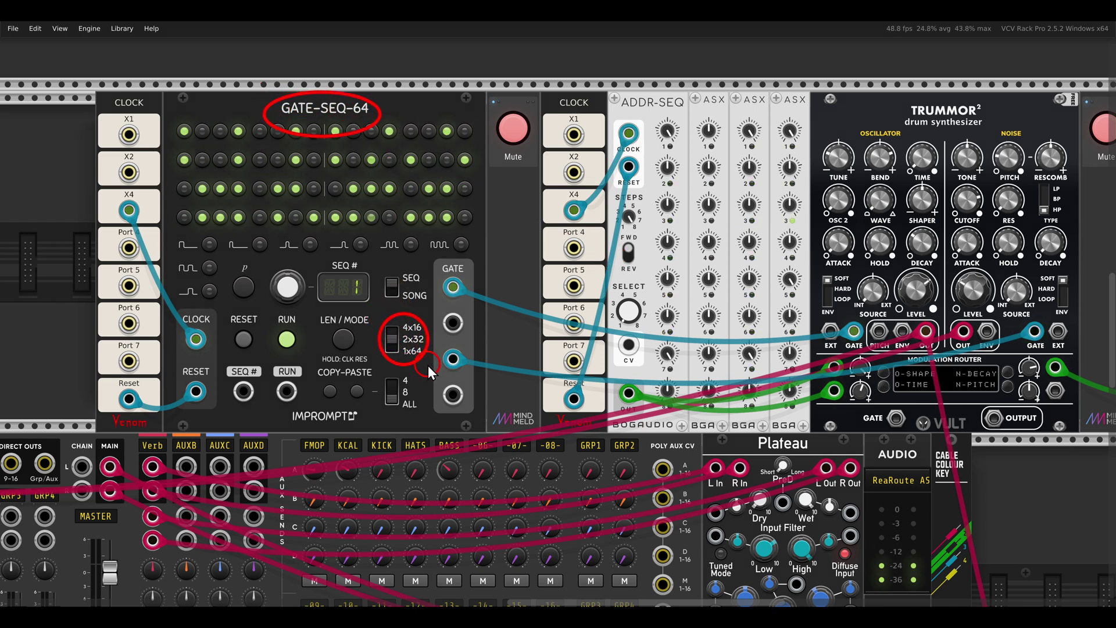
pyautogui.press('Escape')
pyautogui.click(514, 129)
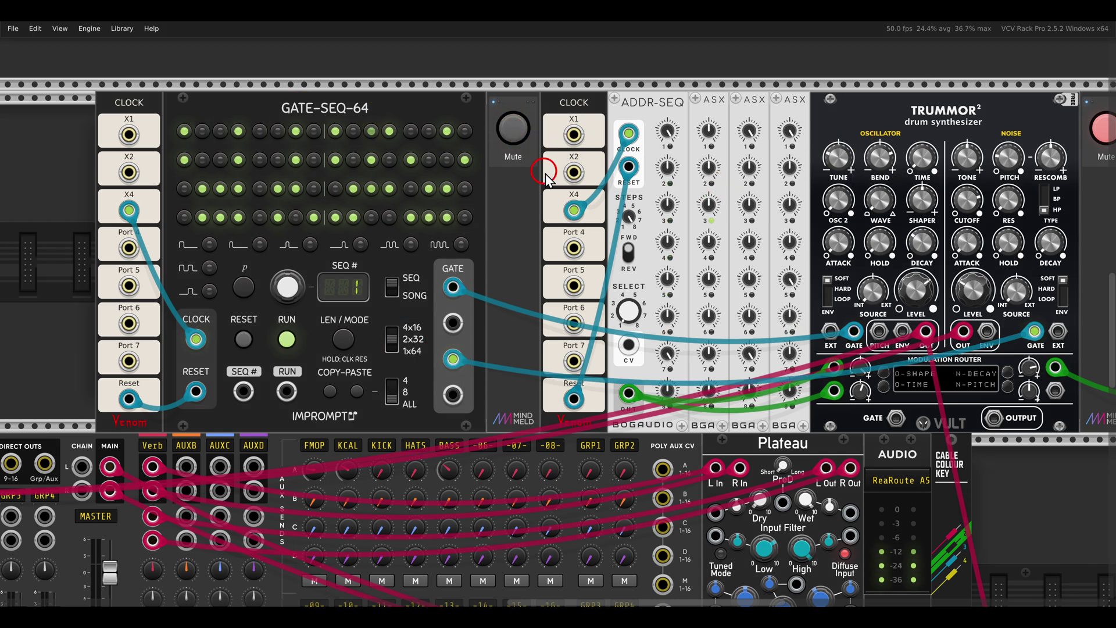
# Examine how the ADDR-SEQ with its three ASX expanders feeds the TRUMMOR2 modulation inputs, compared with the GATE-SEQ-64 pattern length.
pyautogui.moveTo(696, 246); pyautogui.dragTo(647, 253)
pyautogui.moveTo(560, 100)
pyautogui.mouseDown()
pyautogui.moveTo(640, 132)
pyautogui.moveTo(646, 100)
pyautogui.mouseUp()
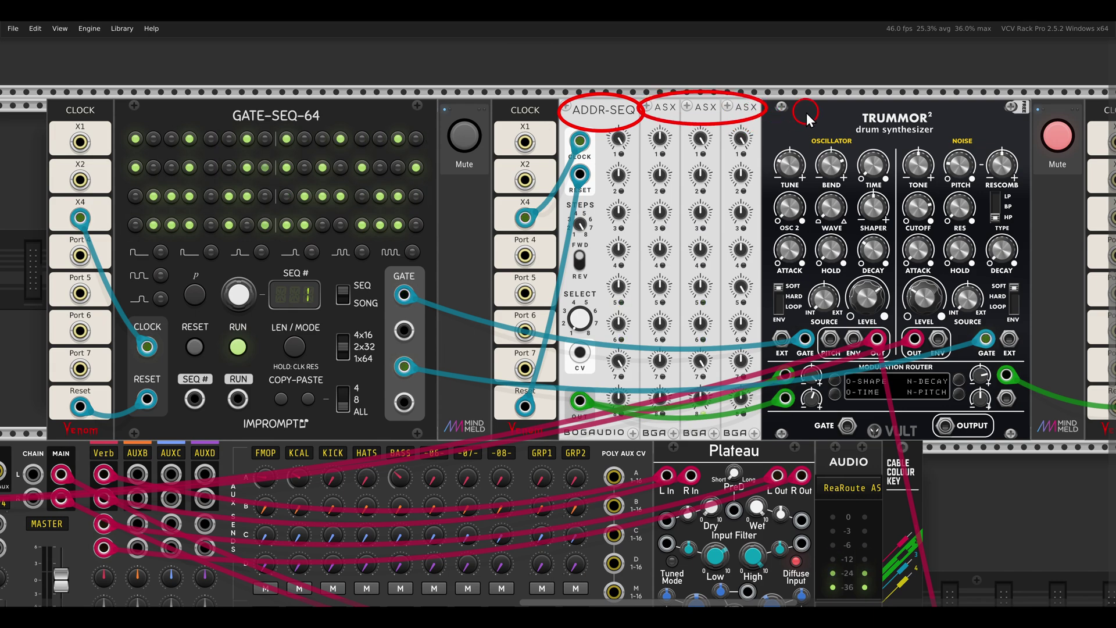
pyautogui.press('e')
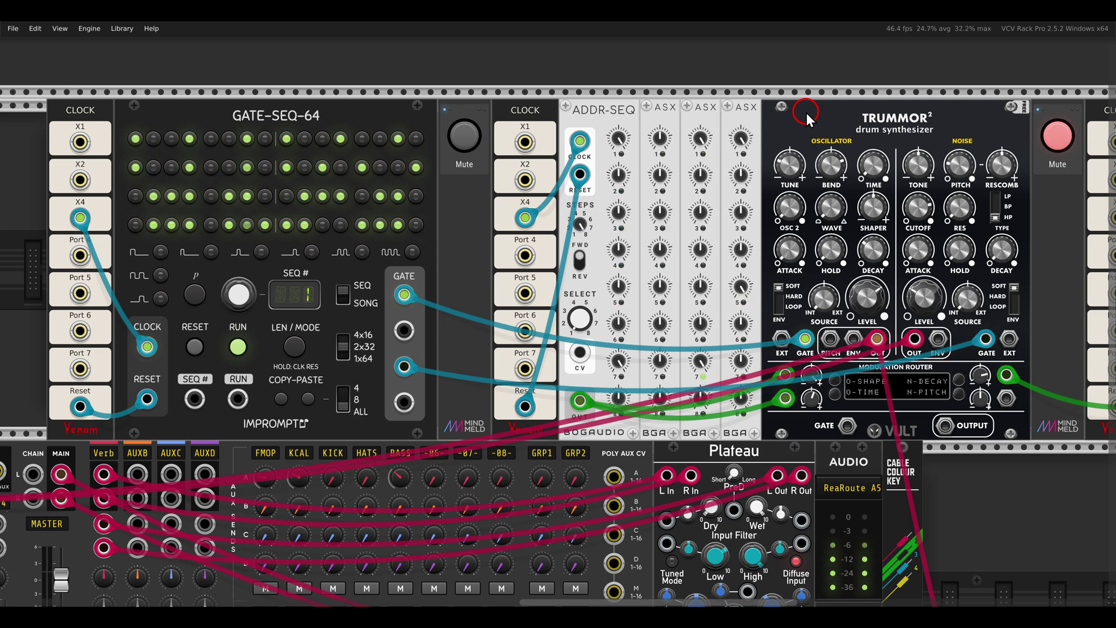
pyautogui.moveTo(241, 105)
pyautogui.mouseDown()
pyautogui.moveTo(220, 107)
pyautogui.moveTo(334, 140)
pyautogui.mouseUp()
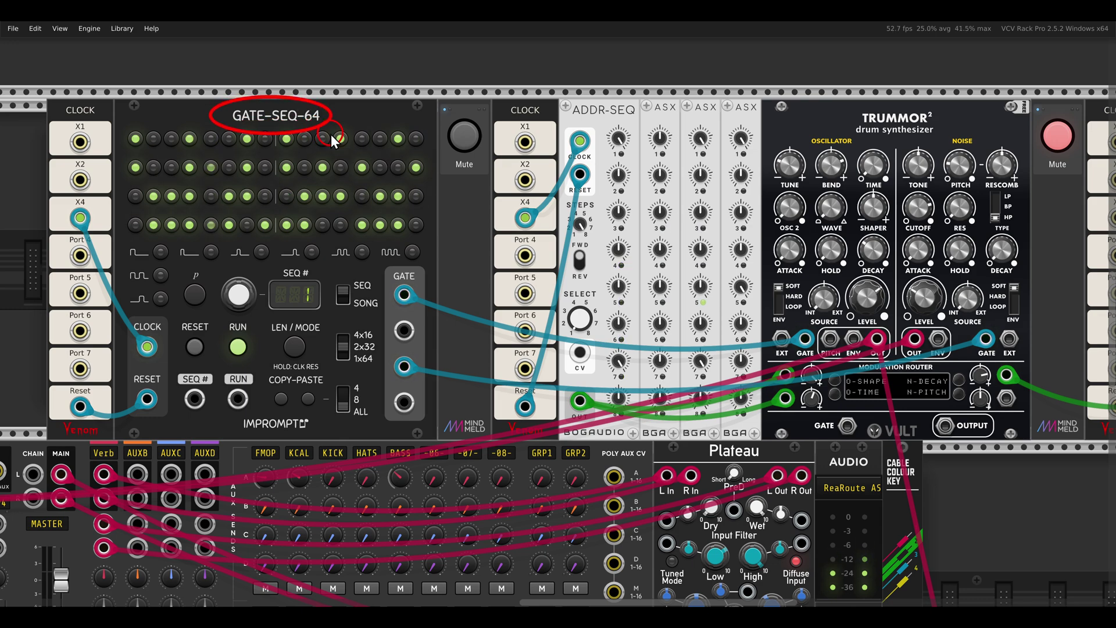
pyautogui.press('e')
pyautogui.moveTo(560, 93); pyautogui.dragTo(755, 127)
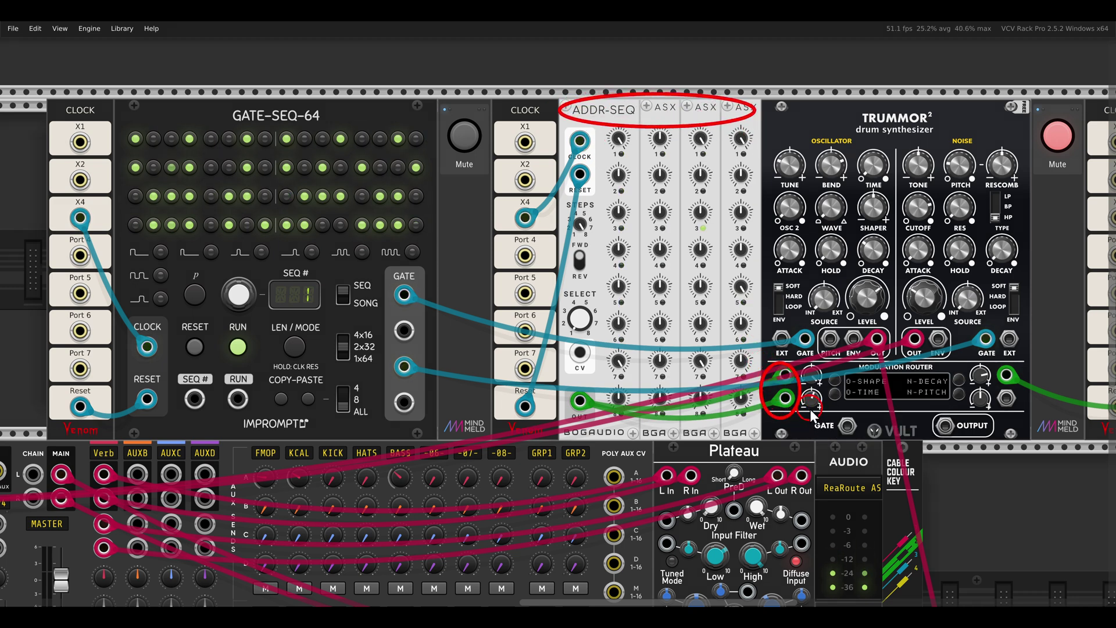
pyautogui.press('e')
# Unmute the TRUMMOR2 noise voice modulated by the second ADDR-SEQ with three ASX expanders.
pyautogui.moveTo(847, 403); pyautogui.dragTo(489, 406)
pyautogui.moveTo(575, 130); pyautogui.dragTo(626, 164)
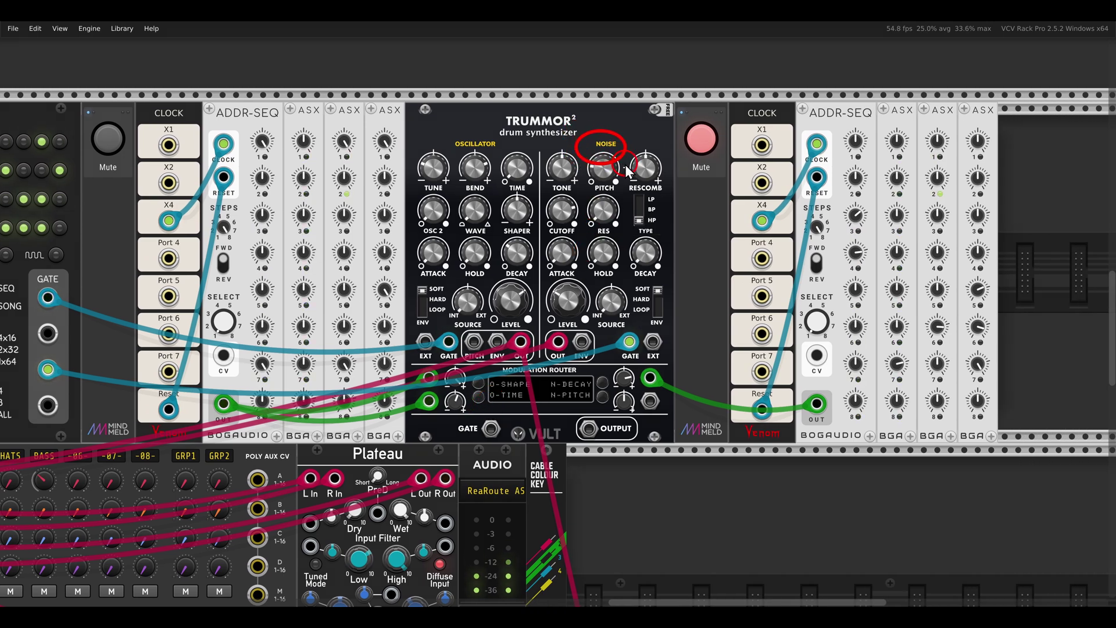
pyautogui.moveTo(787, 92); pyautogui.dragTo(1017, 133)
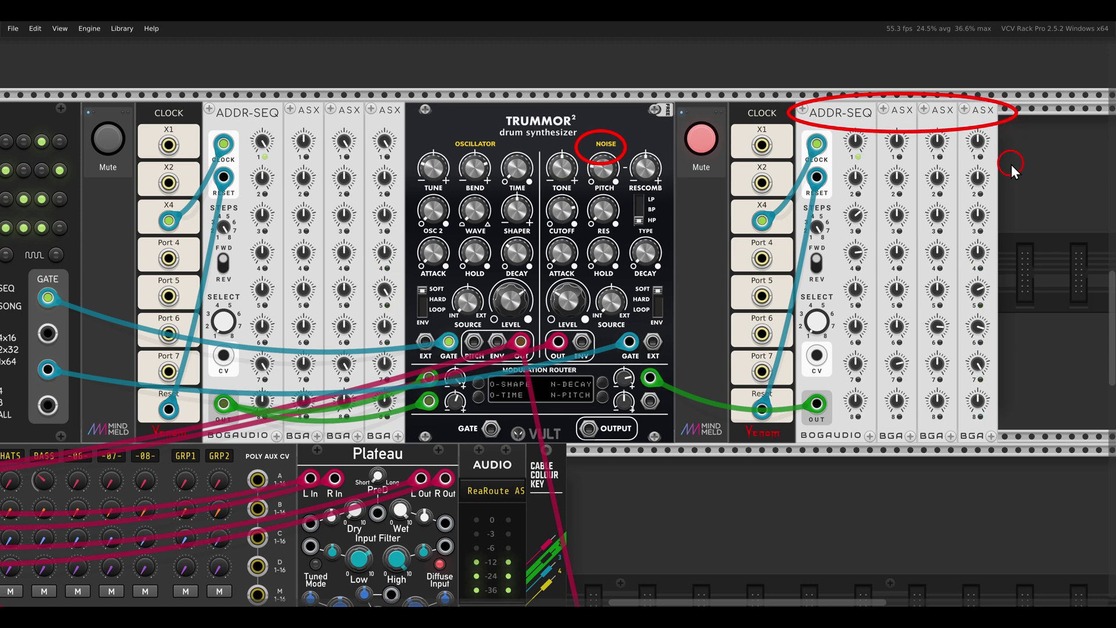
pyautogui.press('Escape')
pyautogui.click(703, 148)
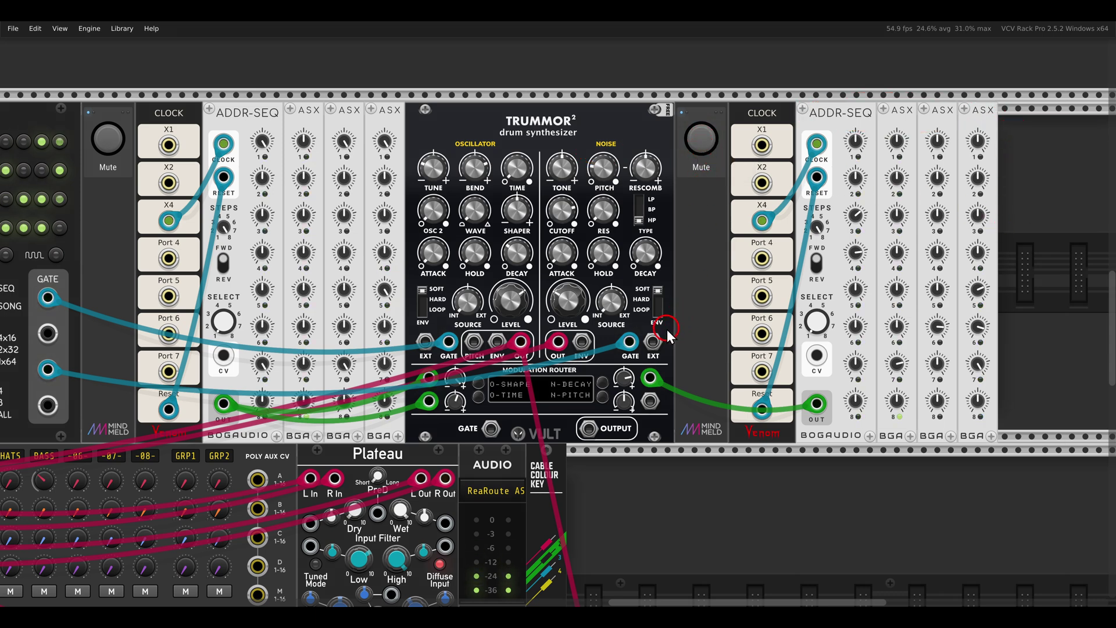
# Unmute the voice made of two VCO UNIT oscillators running through the State Variable Filter.
pyautogui.scroll(-1, 668, 329)
pyautogui.hscroll(-4, 667, 329)
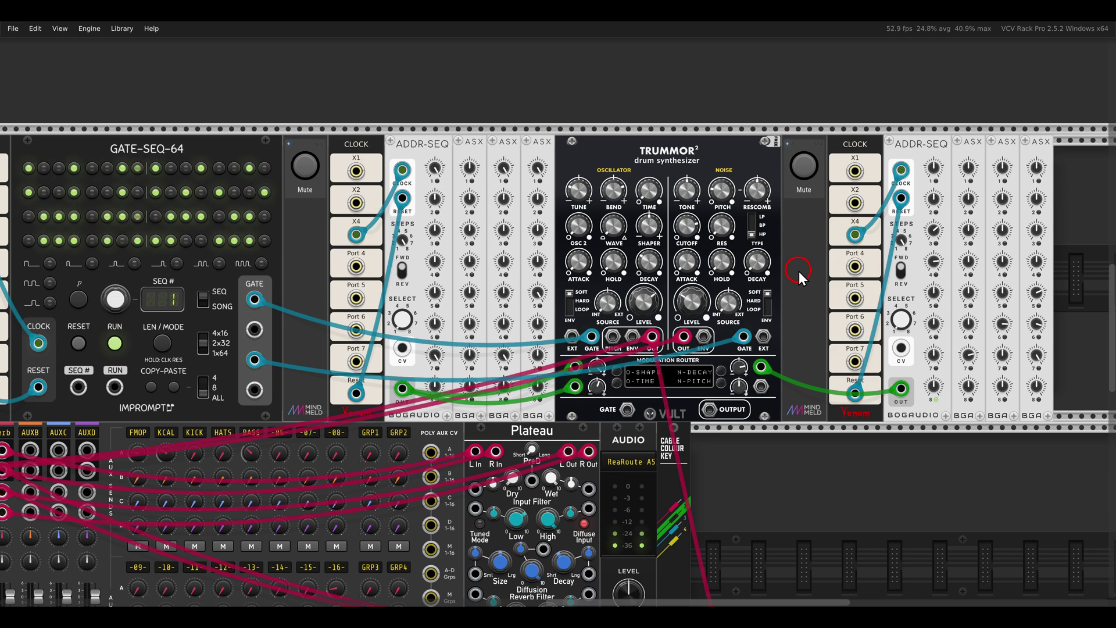
pyautogui.scroll(-8, 799, 271)
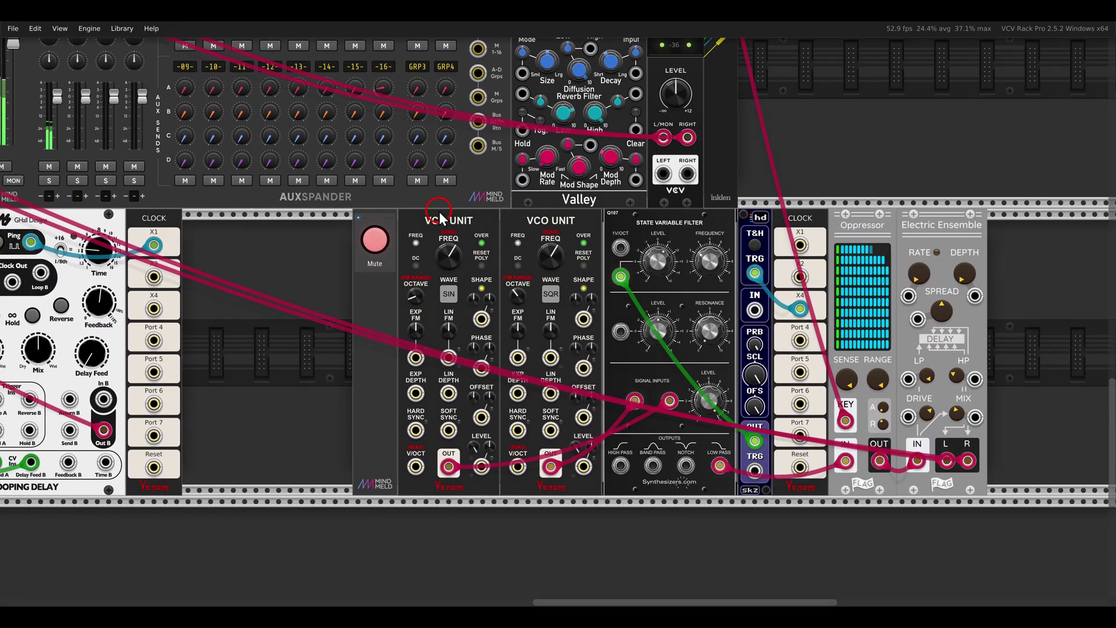
pyautogui.moveTo(411, 204)
pyautogui.mouseDown()
pyautogui.moveTo(577, 238)
pyautogui.moveTo(710, 233)
pyautogui.mouseUp()
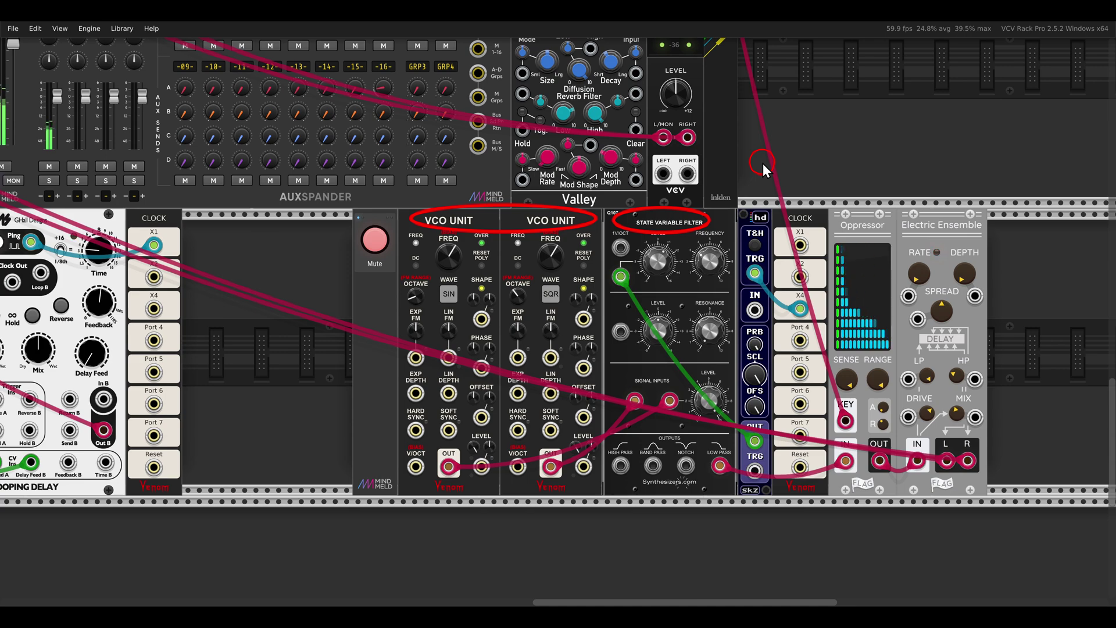
pyautogui.press('Escape')
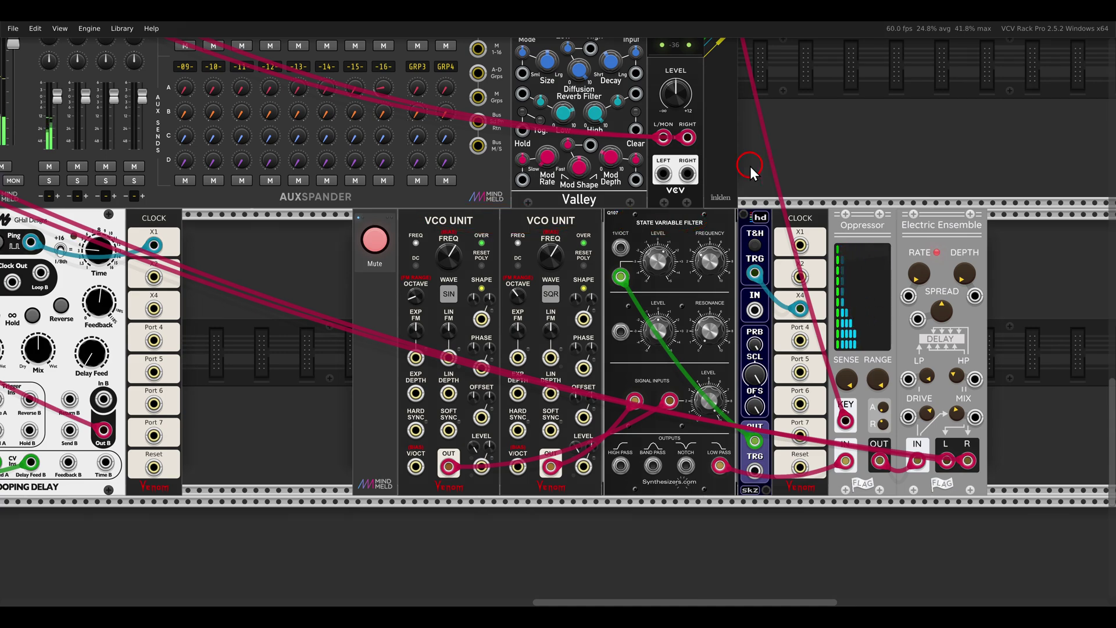
pyautogui.click(375, 240)
pyautogui.scroll(-4, 319, 260)
pyautogui.moveTo(249, 186); pyautogui.dragTo(607, 301)
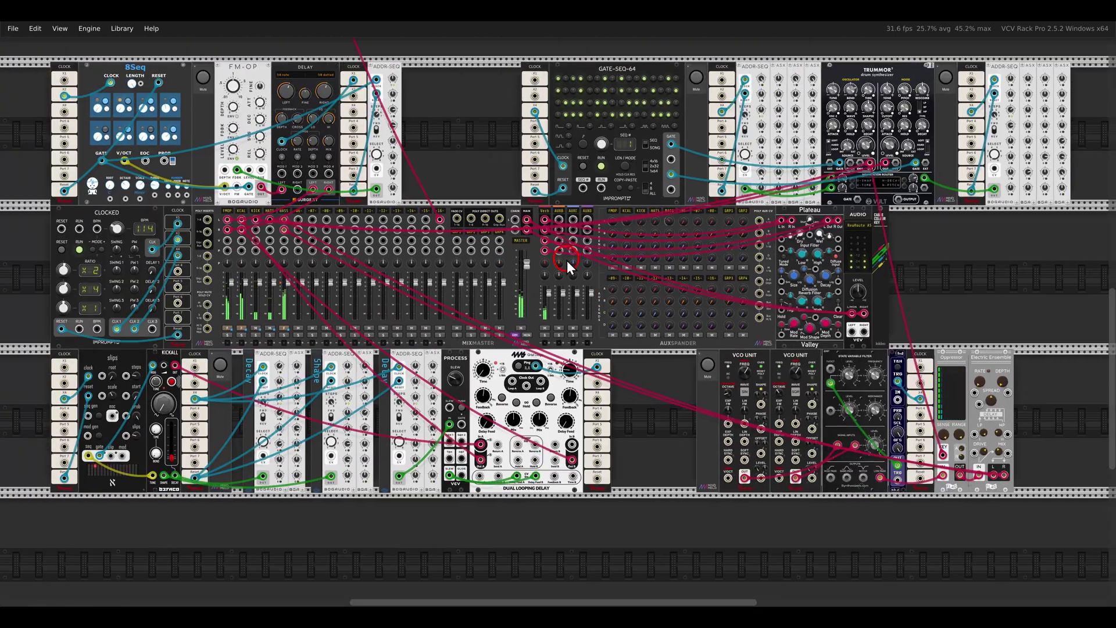
pyautogui.moveTo(567, 260); pyautogui.dragTo(566, 293)
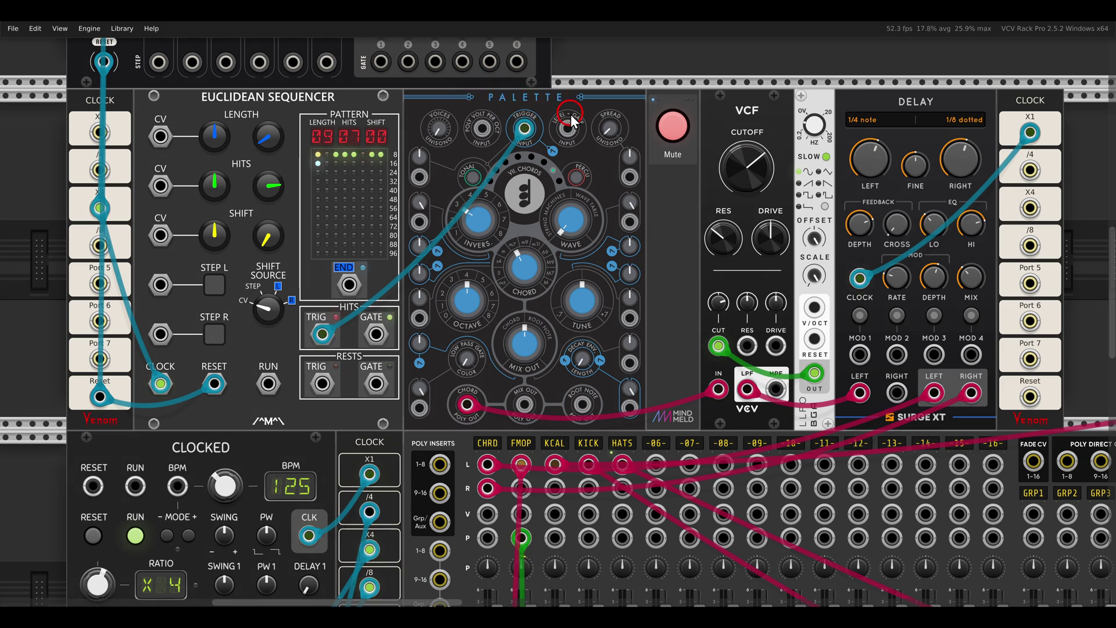
# Unmute the PALETTE chord voice triggered by the EUCLIDEAN SEQUENCER.
pyautogui.click(673, 126)
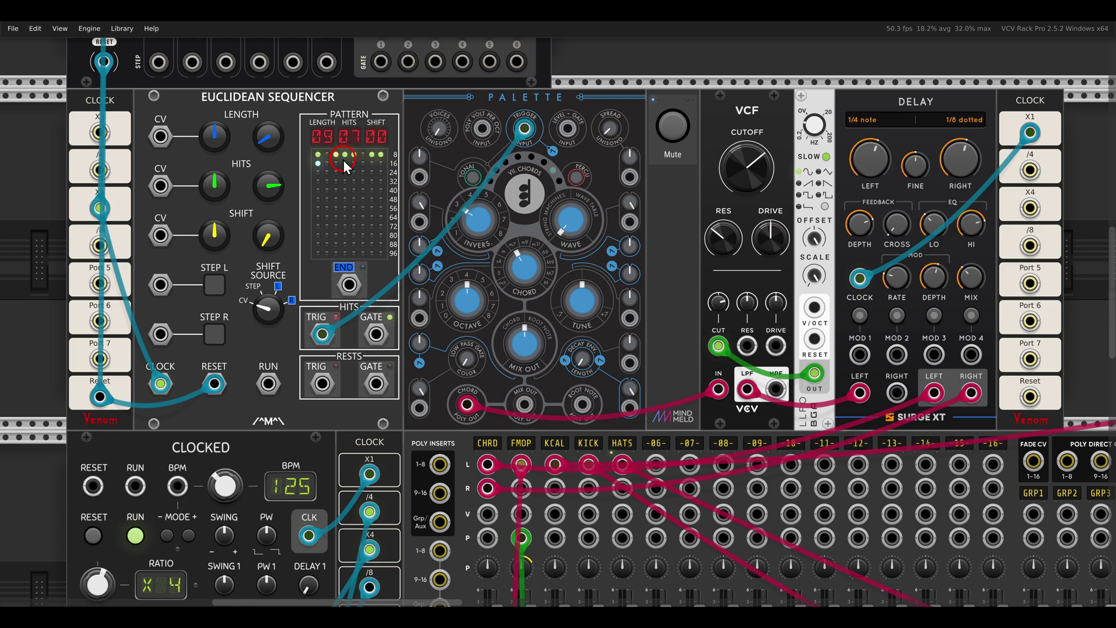
# Examine the Voxglitch Digital Sequencer's first sequence, its per-sequencer options, and its length against the EUCLIDEAN SEQUENCER pattern.
pyautogui.scroll(10, 381, 233)
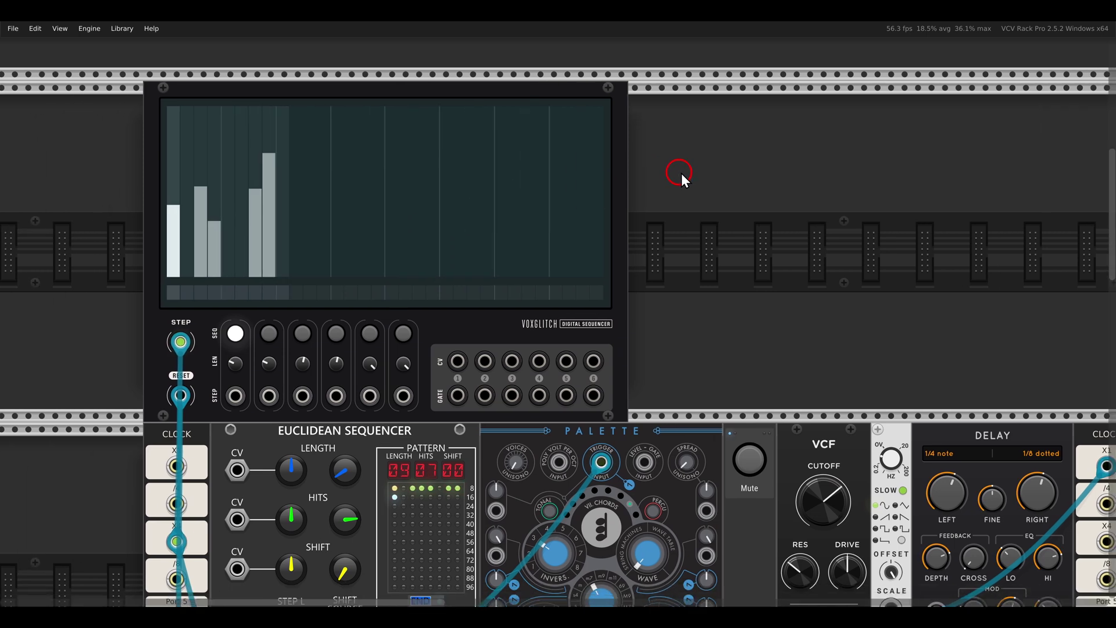
pyautogui.moveTo(681, 173); pyautogui.dragTo(710, 163)
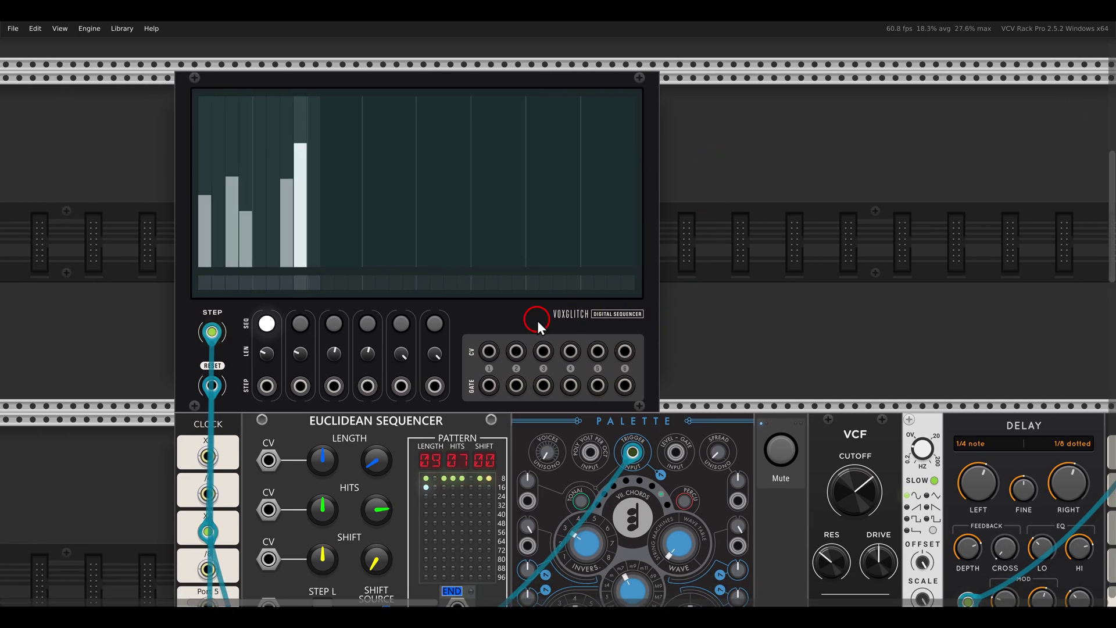
pyautogui.moveTo(265, 324)
pyautogui.mouseDown()
pyautogui.moveTo(451, 320)
pyautogui.moveTo(468, 344)
pyautogui.mouseUp()
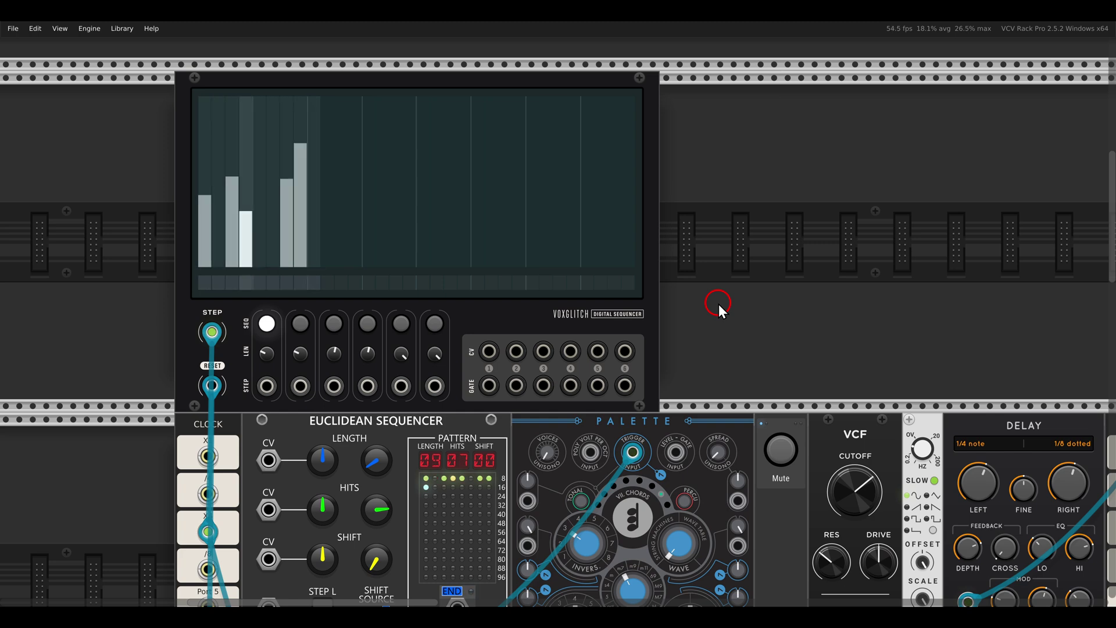
pyautogui.rightClick(508, 314)
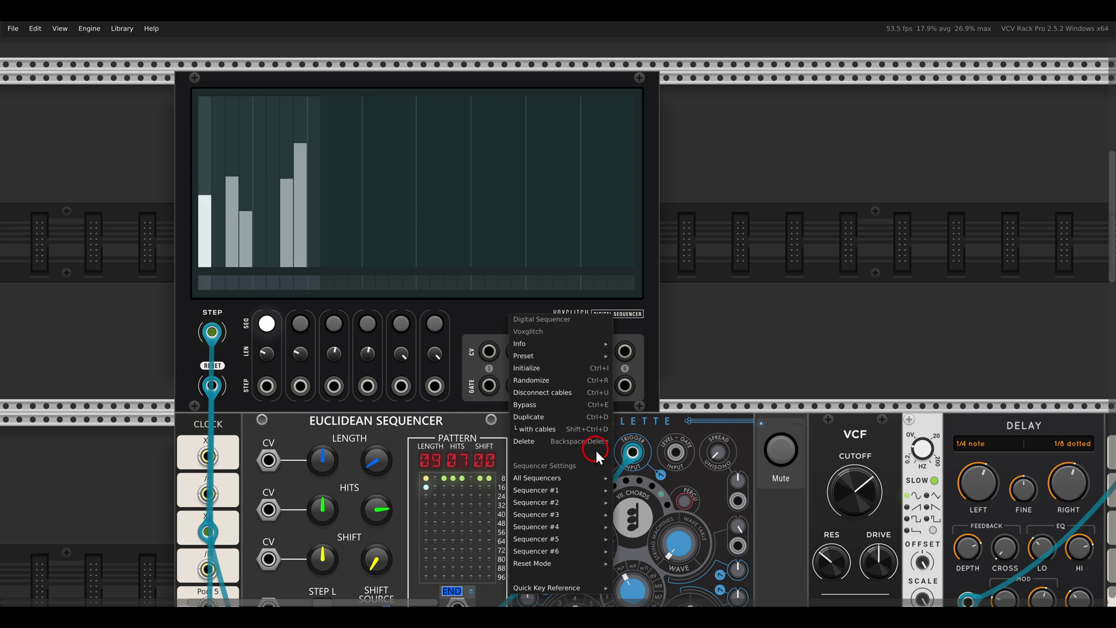
pyautogui.moveTo(584, 481)
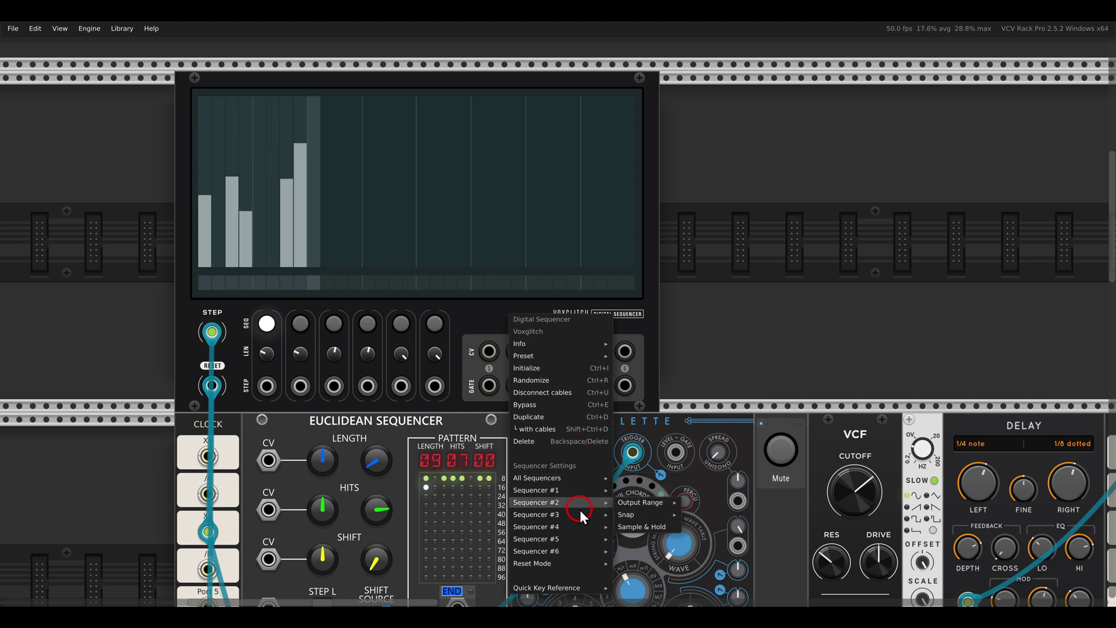
pyautogui.click(759, 301)
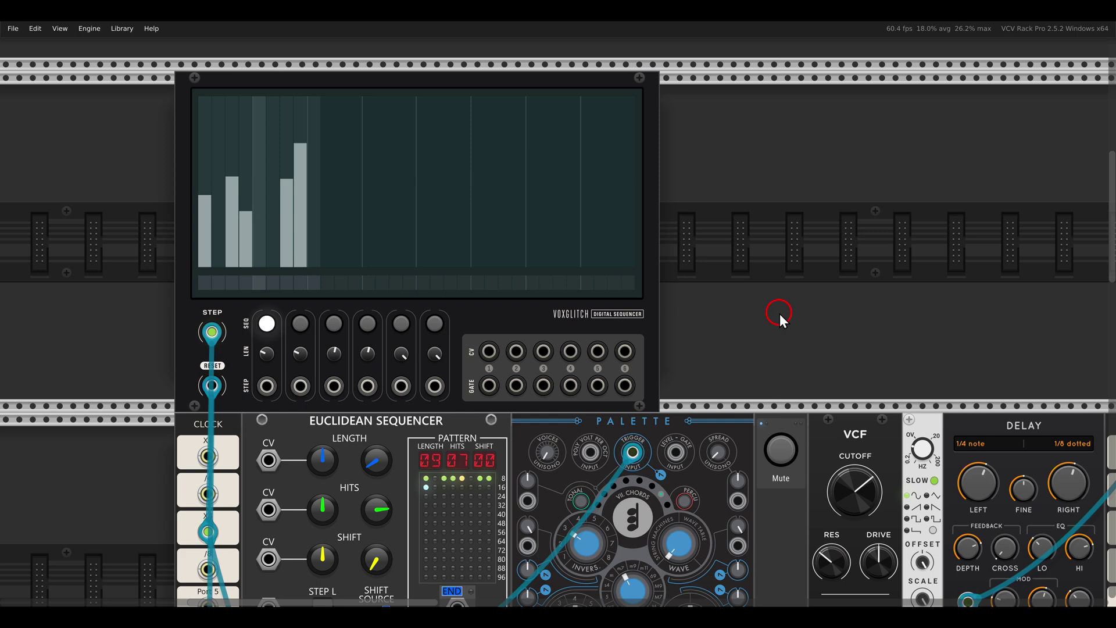
pyautogui.moveTo(780, 316); pyautogui.dragTo(804, 303)
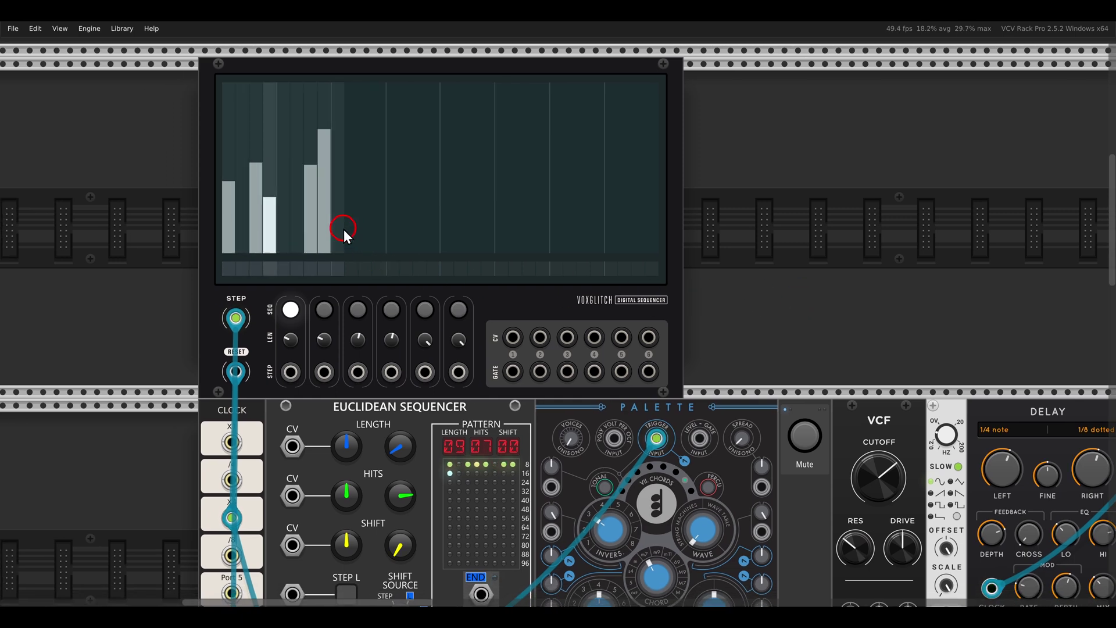
pyautogui.moveTo(426, 422); pyautogui.dragTo(475, 467)
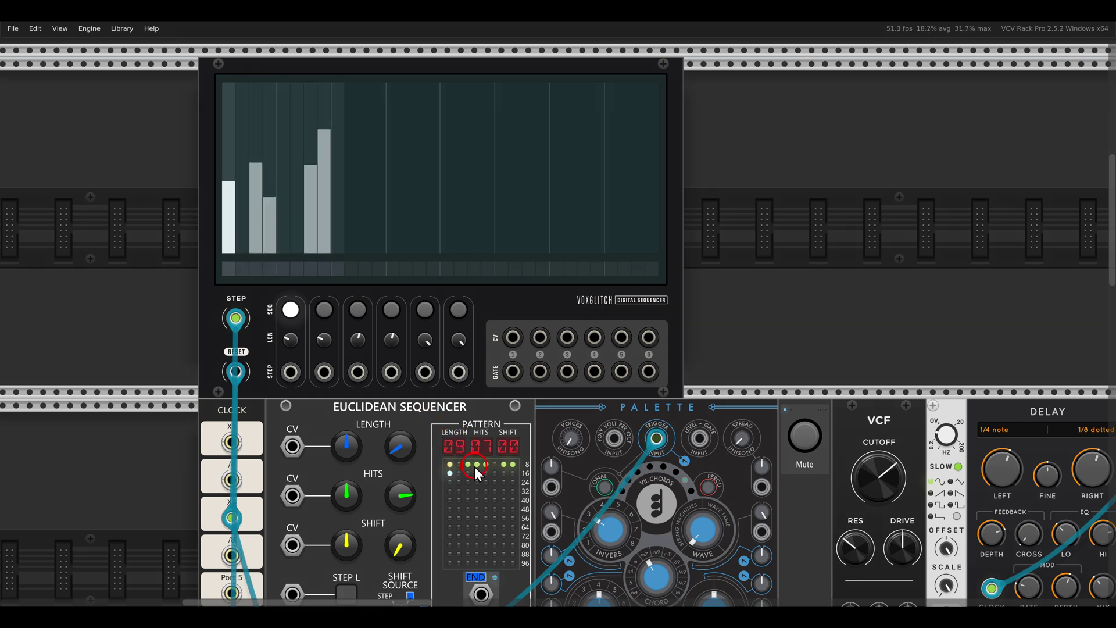
pyautogui.click(475, 469)
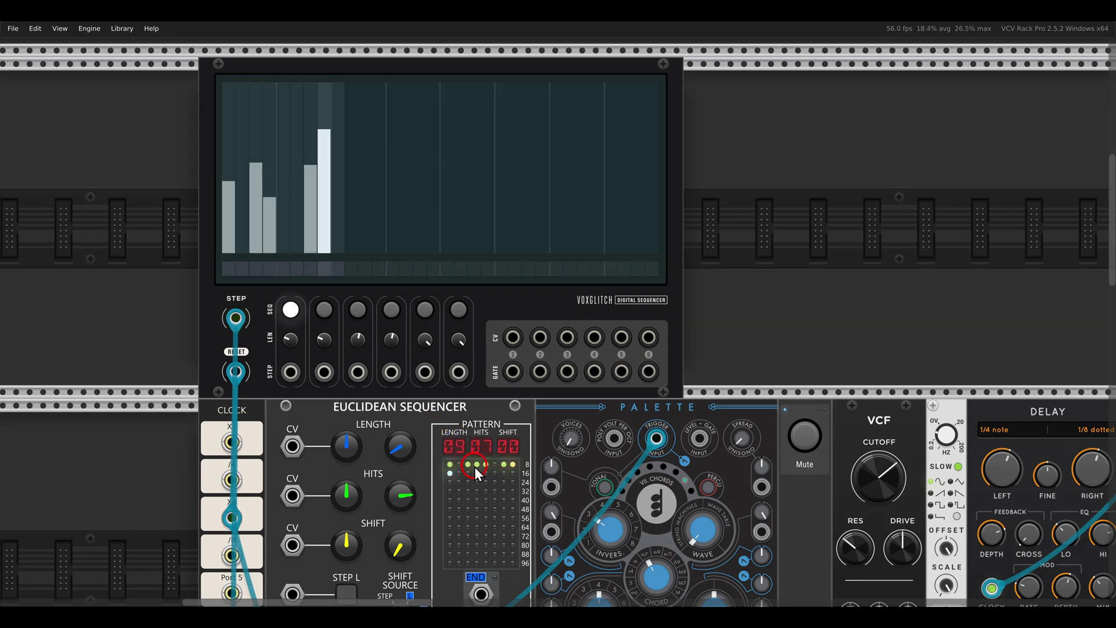
# Patch the Digital Sequencer's CV output 1 to PALETTE's LPG/internal envelope decay CV input and display its first sequence.
pyautogui.scroll(-5, 715, 259)
pyautogui.hscroll(2, 715, 259)
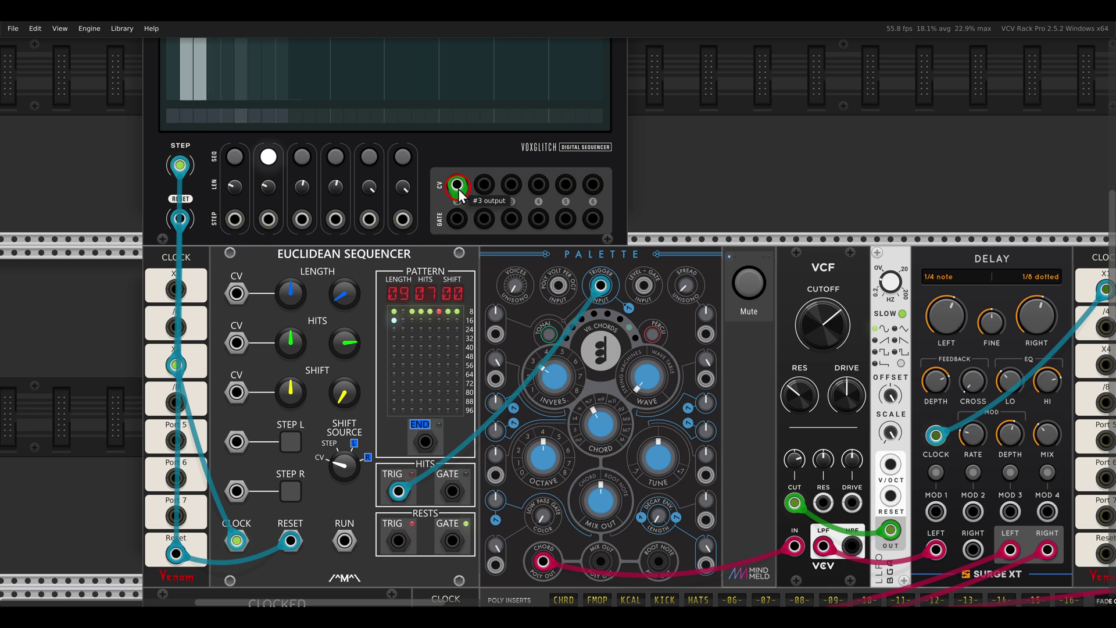
pyautogui.moveTo(457, 186); pyautogui.dragTo(706, 565)
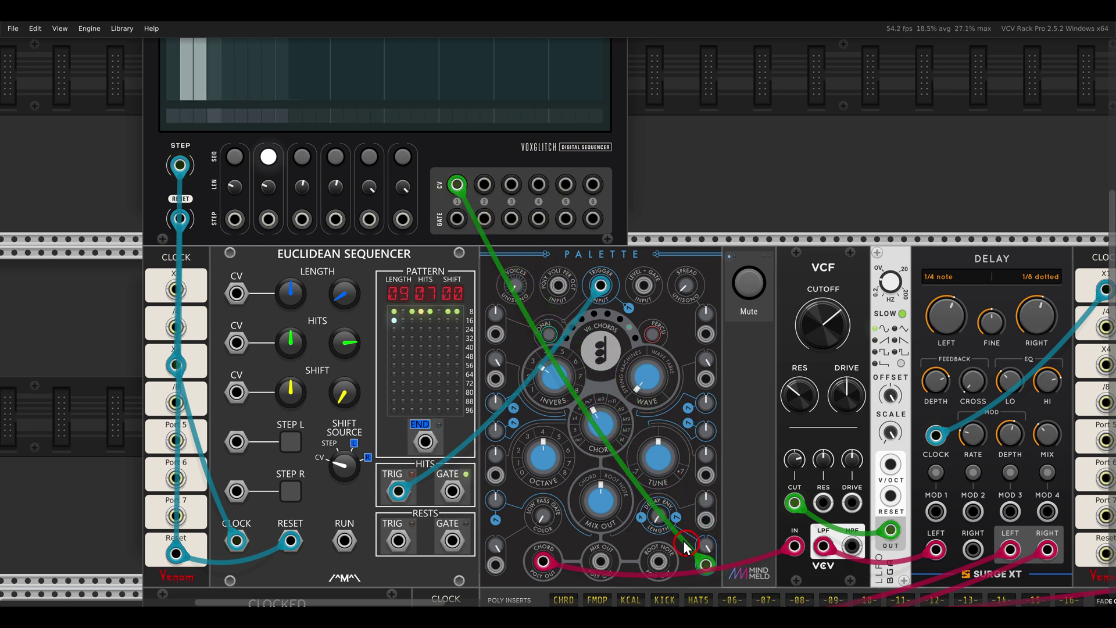
pyautogui.click(237, 156)
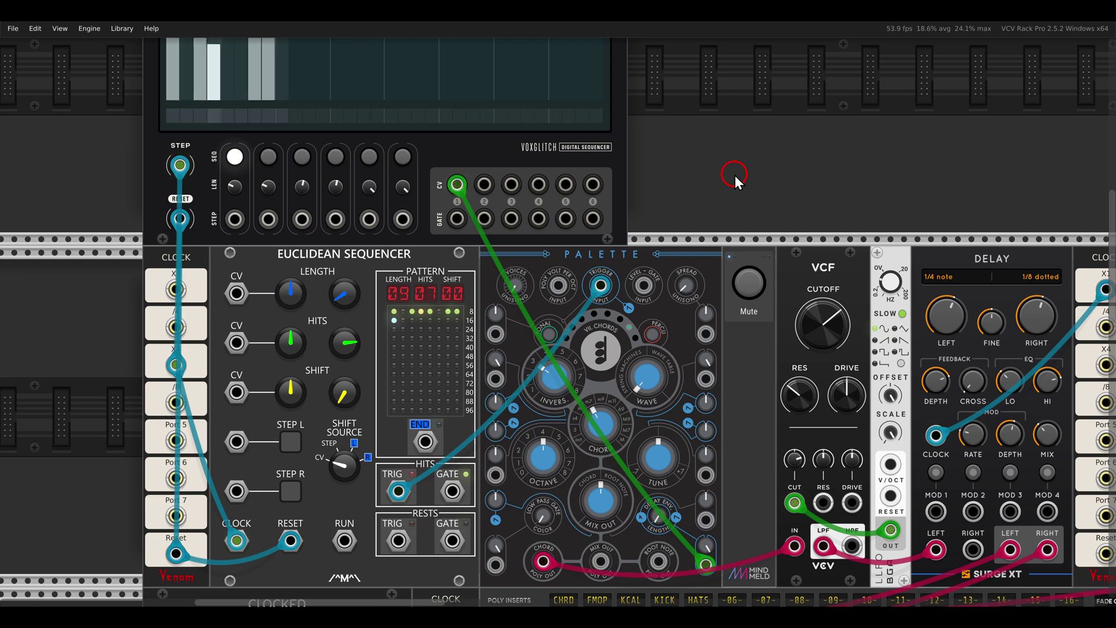
# Display the Digital Sequencer's second sequence and patch CV output 2 to the PALETTE CV input beside the Wave knob.
pyautogui.scroll(4, 735, 175)
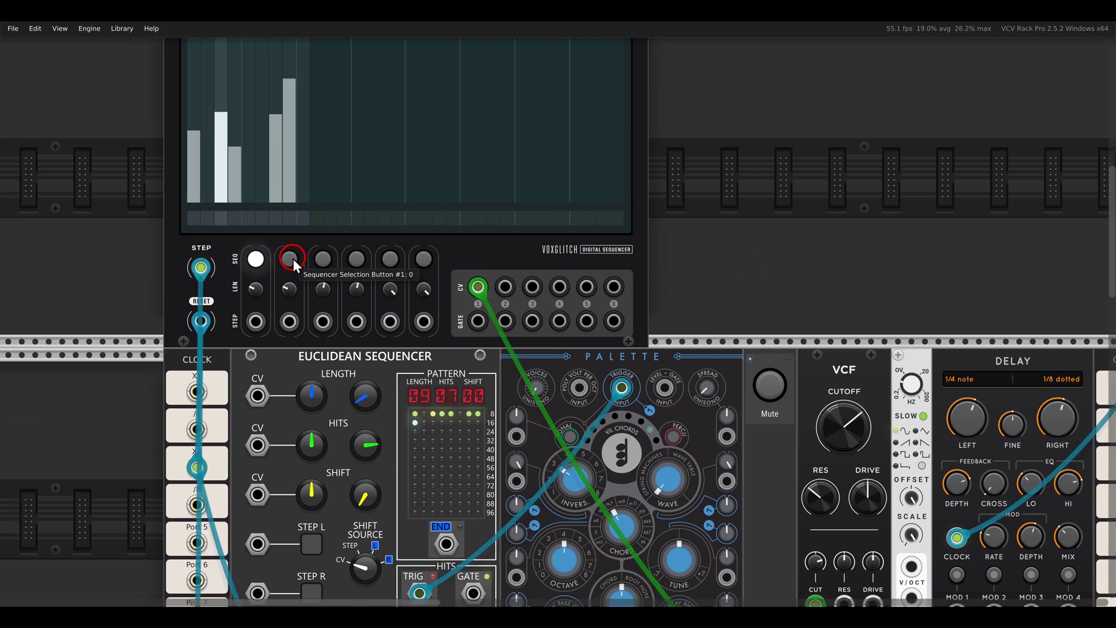
pyautogui.click(291, 260)
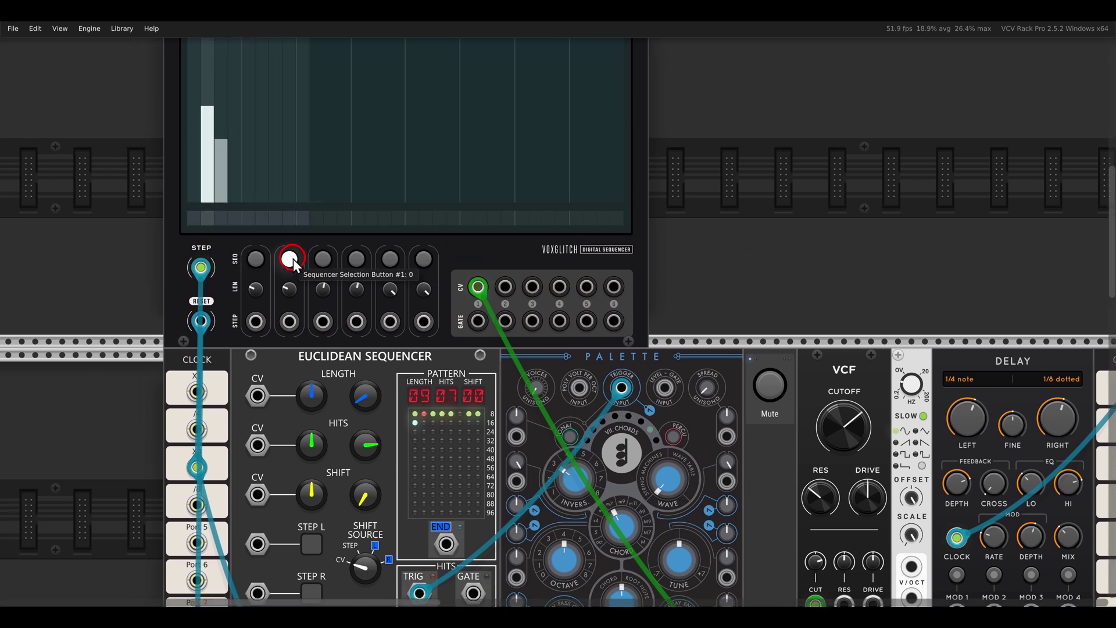
pyautogui.moveTo(700, 307); pyautogui.dragTo(692, 163)
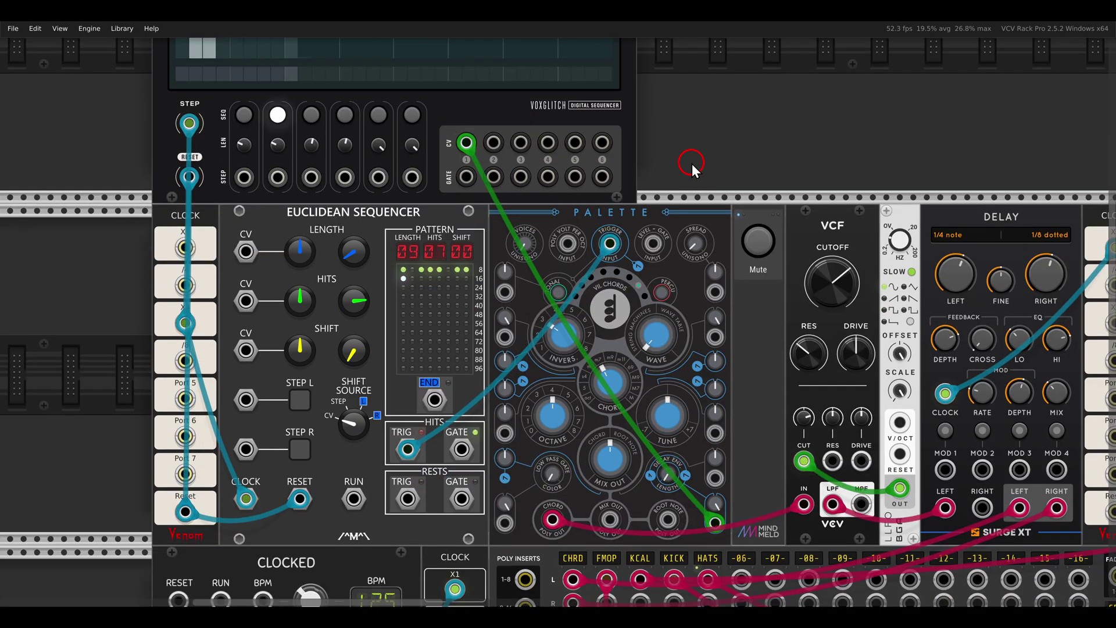
pyautogui.moveTo(493, 143); pyautogui.dragTo(714, 337)
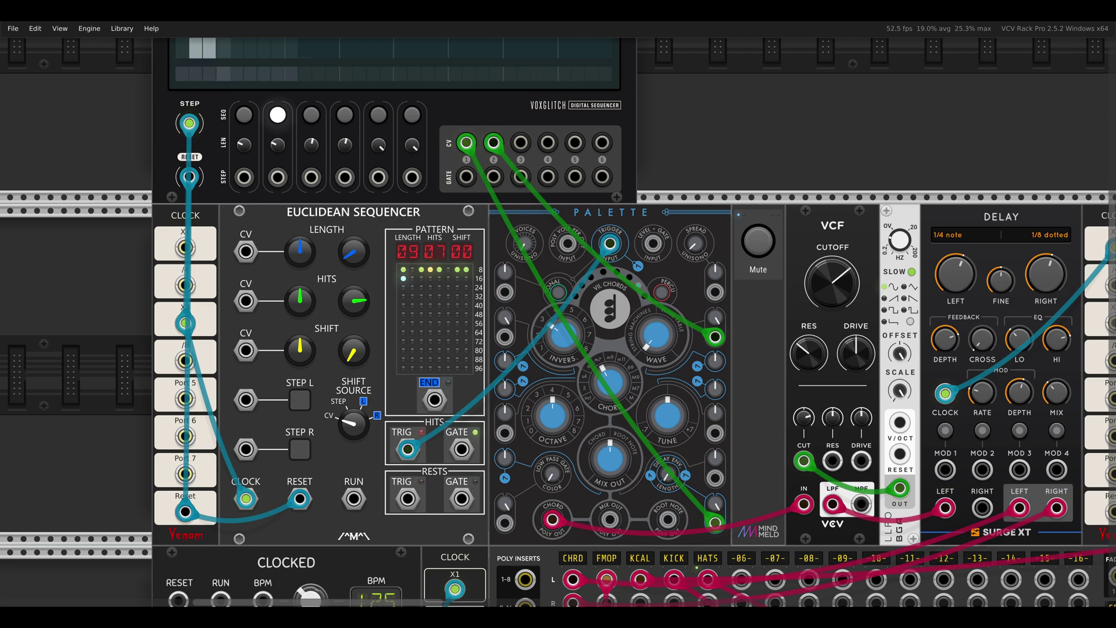
# Examine the Digital Sequencer's third and fourth sequences and compare their lengths with the EUCLIDEAN SEQUENCER's pattern length.
pyautogui.moveTo(770, 98); pyautogui.dragTo(788, 294)
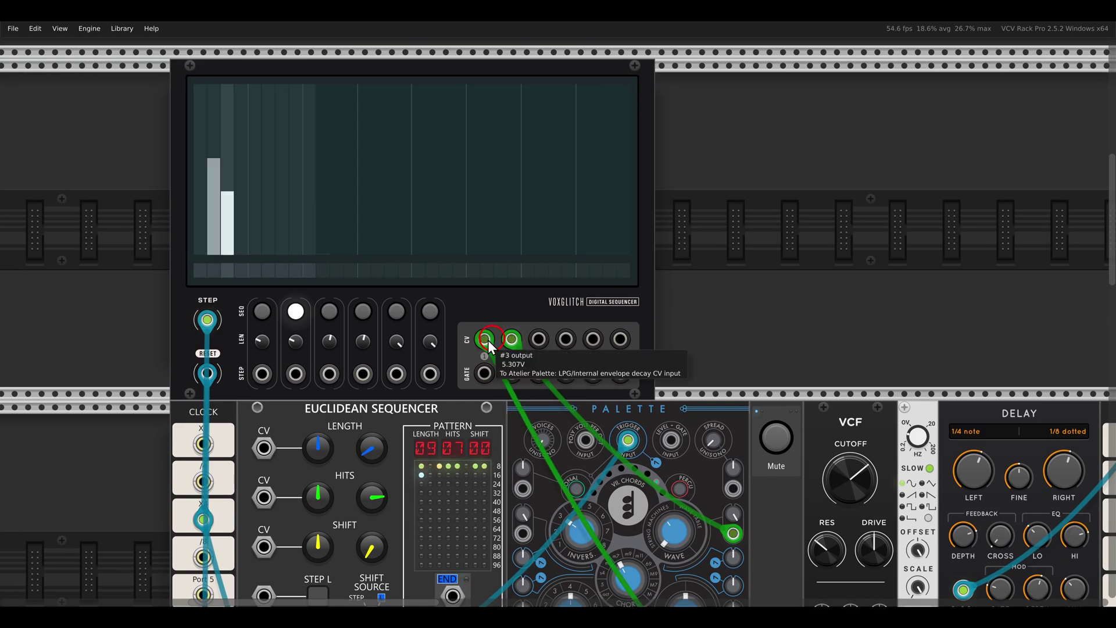
pyautogui.click(333, 312)
pyautogui.click(361, 312)
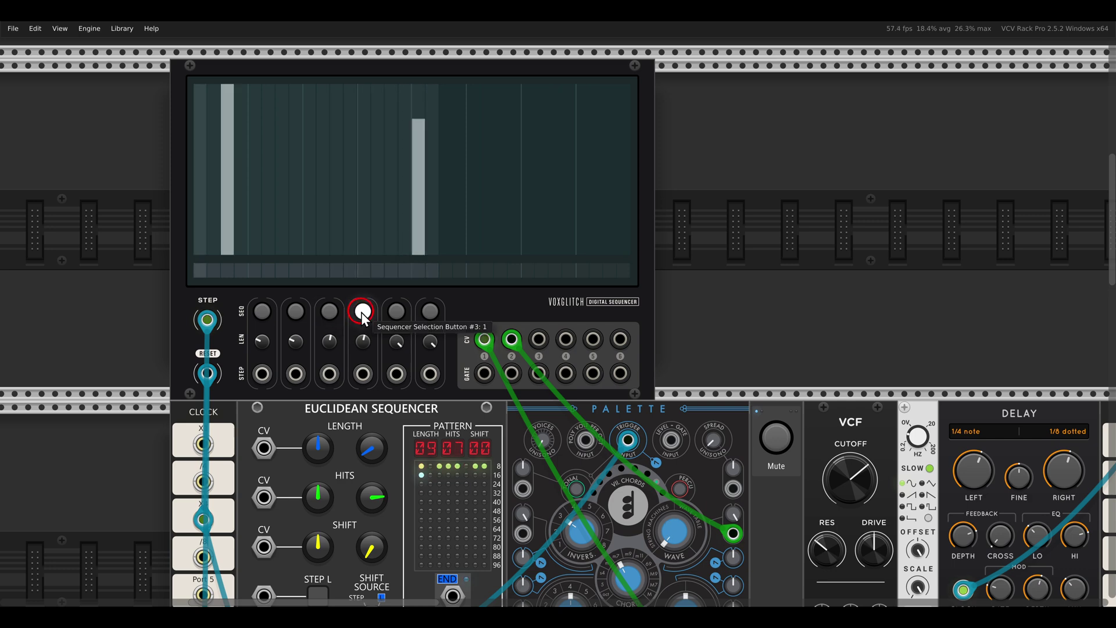
pyautogui.click(330, 313)
pyautogui.click(730, 318)
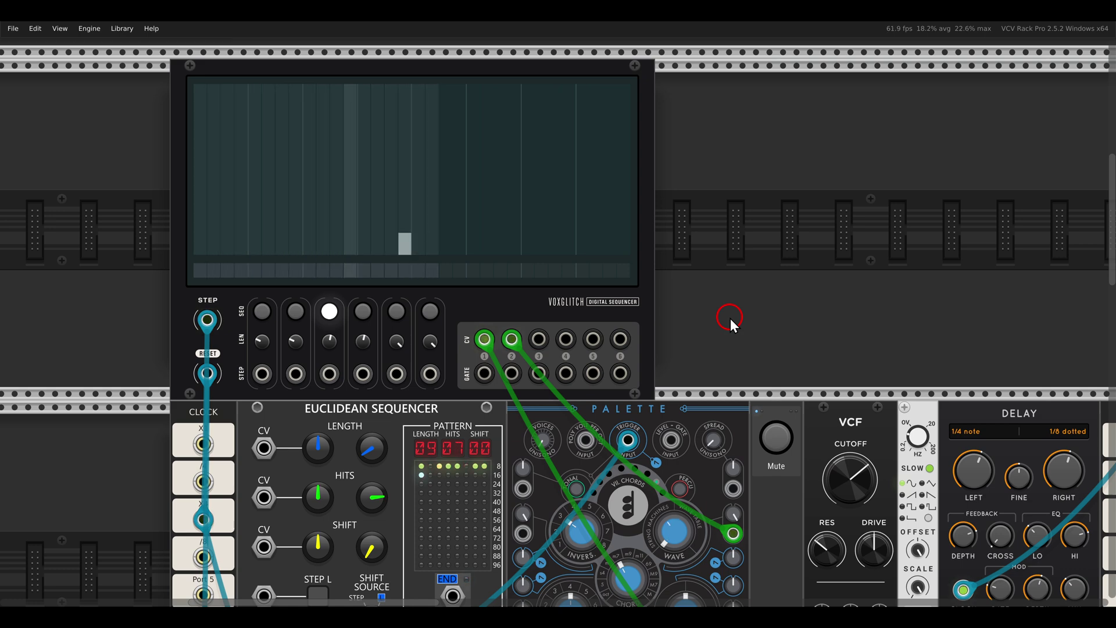
pyautogui.click(425, 447)
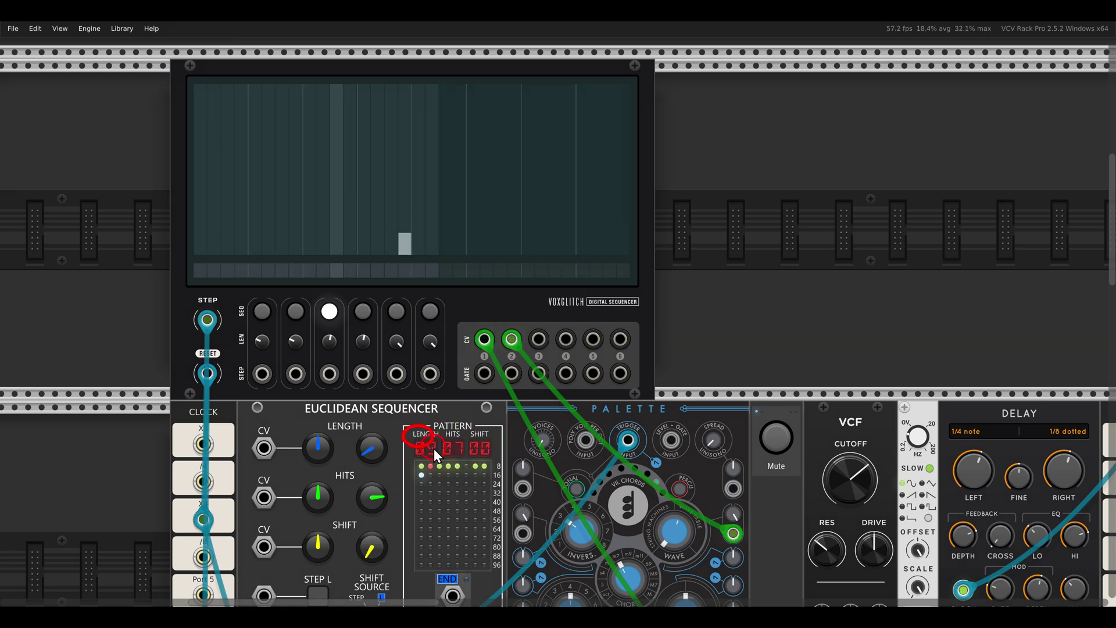
pyautogui.click(447, 471)
pyautogui.click(709, 341)
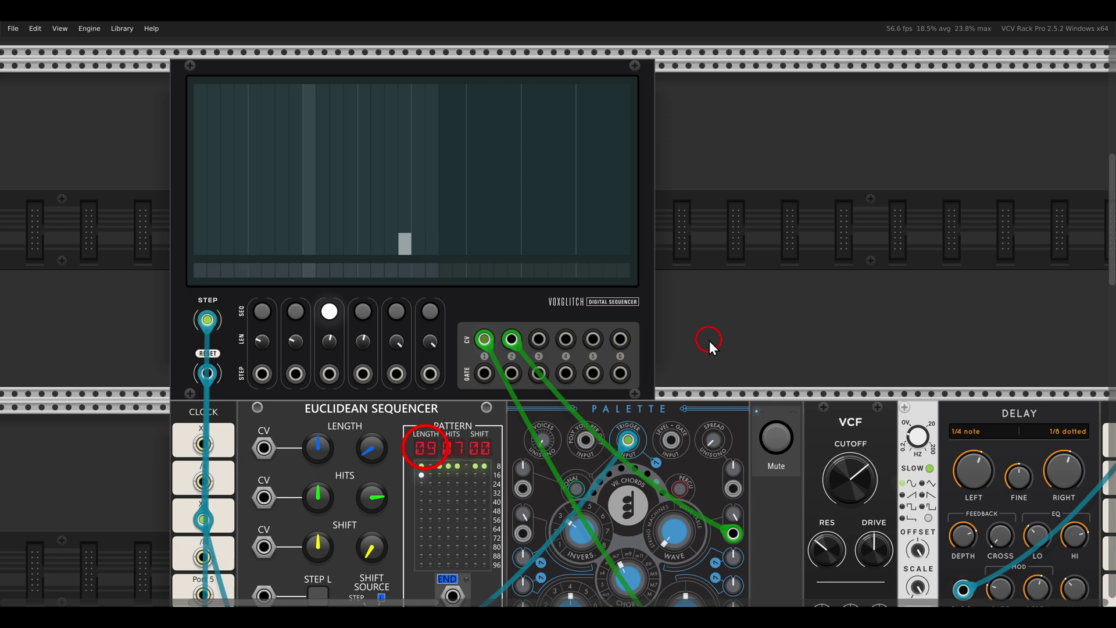
# Patch the Digital Sequencer's CV outputs 3 and 4 to PALETTE's inversion and low pass gate color CV inputs.
pyautogui.scroll(-5, 708, 341)
pyautogui.click(541, 137)
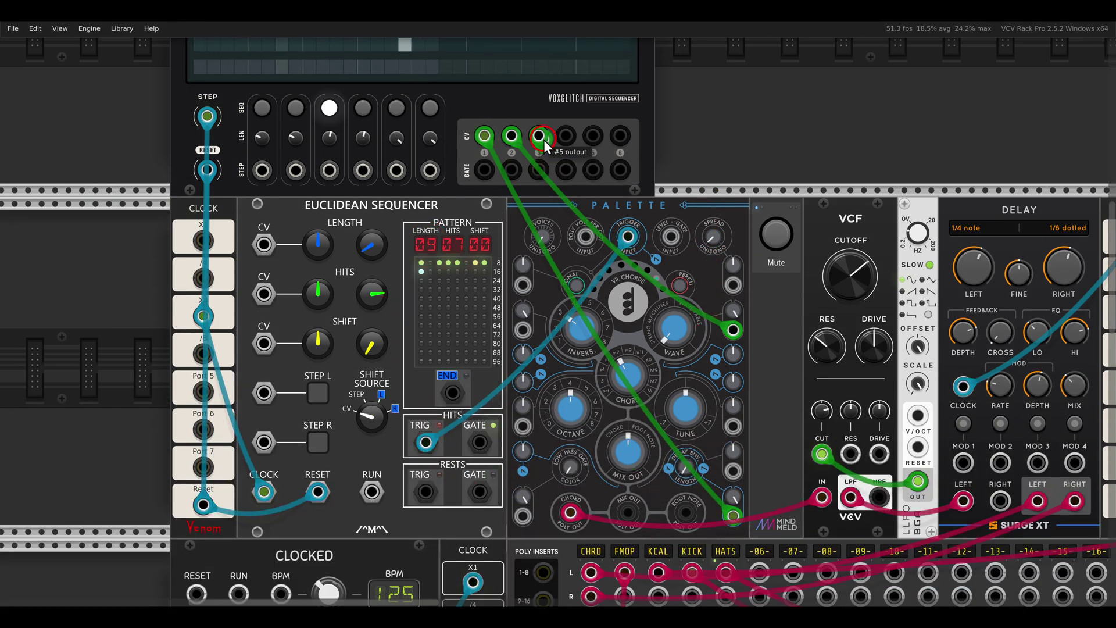
pyautogui.moveTo(541, 137); pyautogui.dragTo(523, 330)
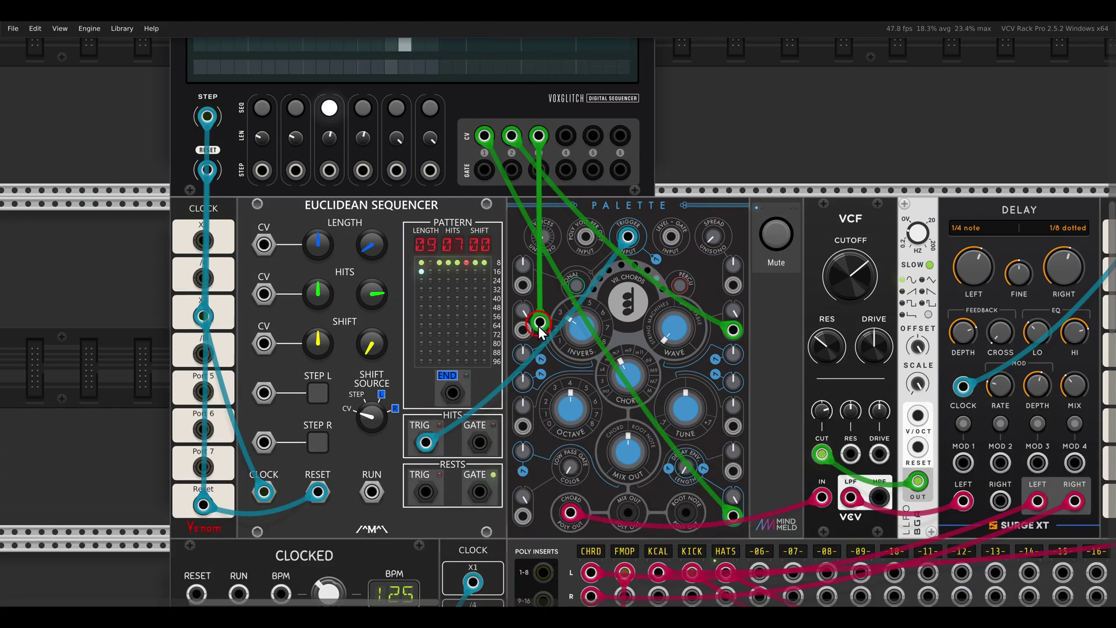
pyautogui.click(560, 253)
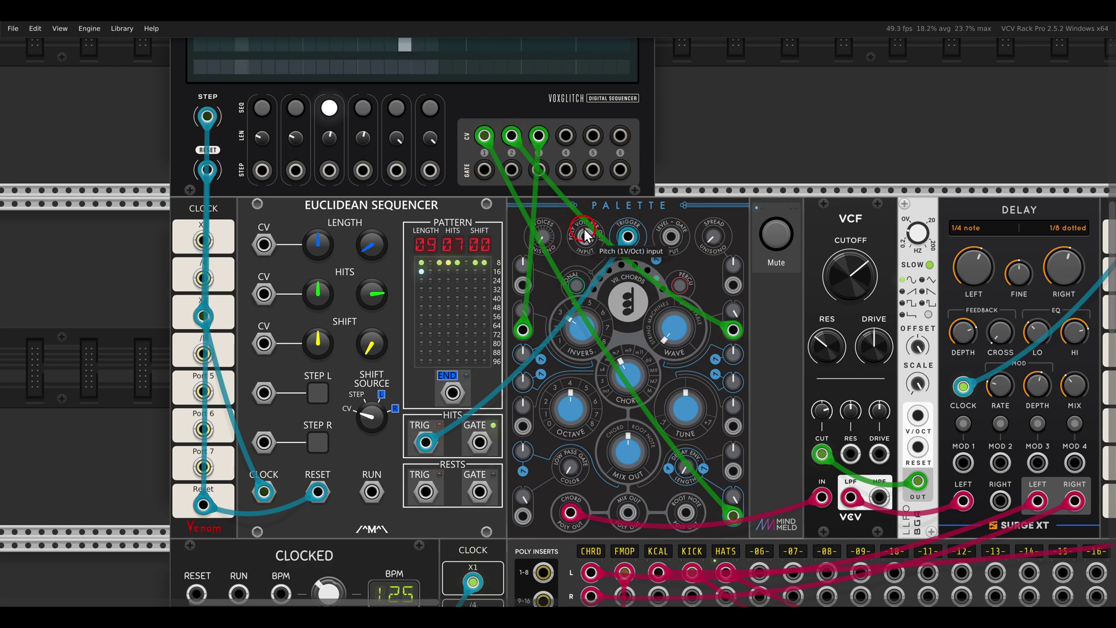
pyautogui.click(567, 136)
pyautogui.moveTo(572, 140); pyautogui.dragTo(522, 514)
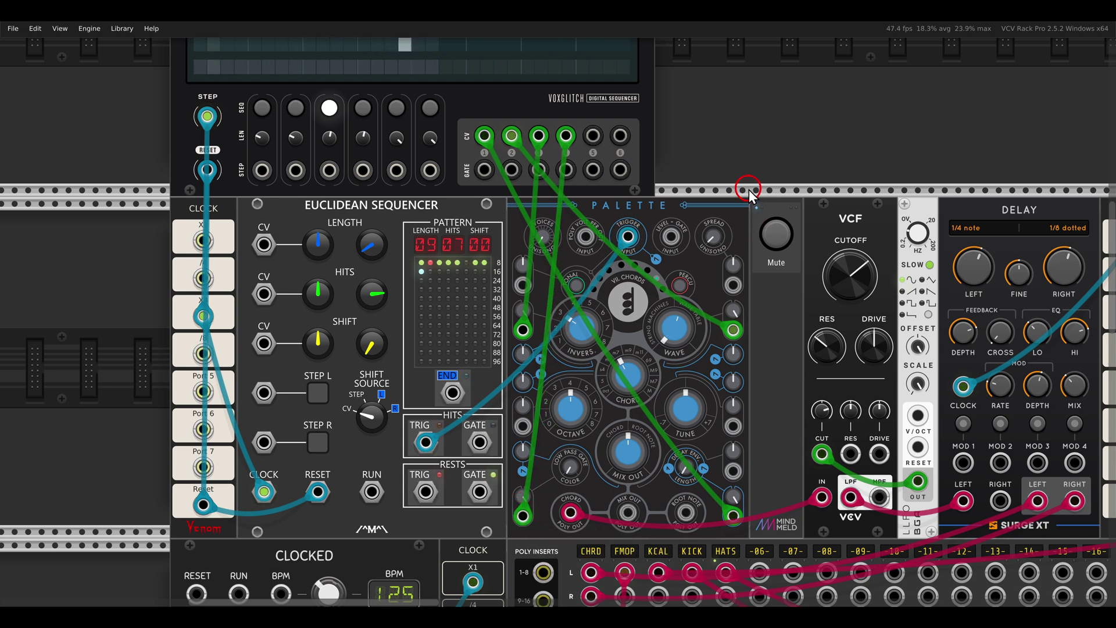
pyautogui.moveTo(750, 189); pyautogui.dragTo(717, 138)
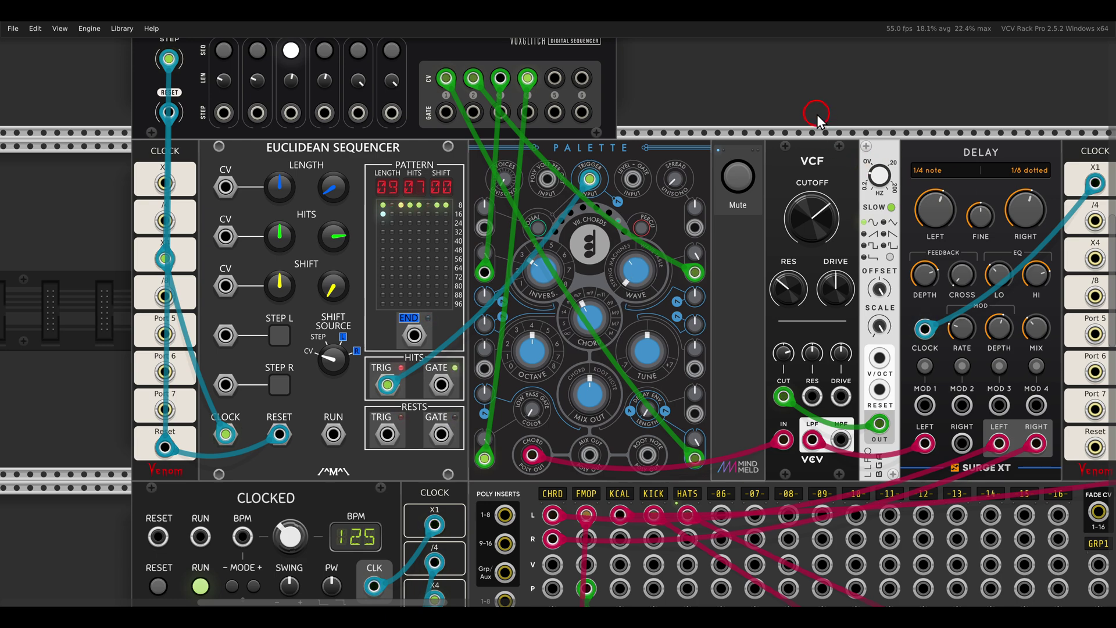
# Unmute the FM-OP voice sequenced by the slips module.
pyautogui.scroll(-10, 817, 114)
pyautogui.scroll(-11, 817, 115)
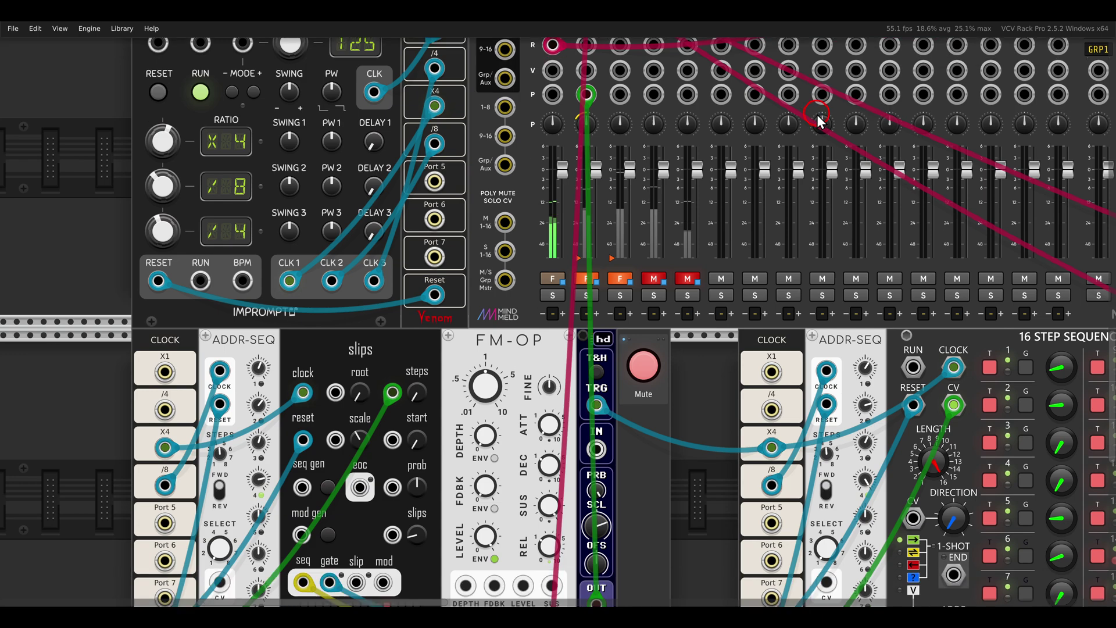
pyautogui.moveTo(675, 264); pyautogui.dragTo(848, 182)
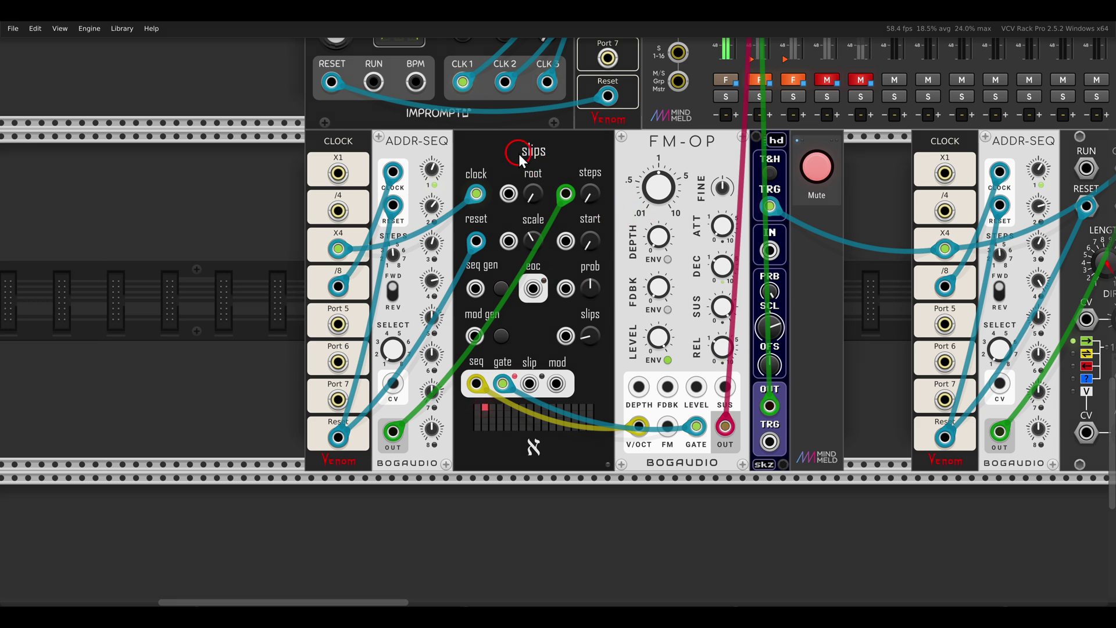
pyautogui.moveTo(498, 128); pyautogui.dragTo(555, 167)
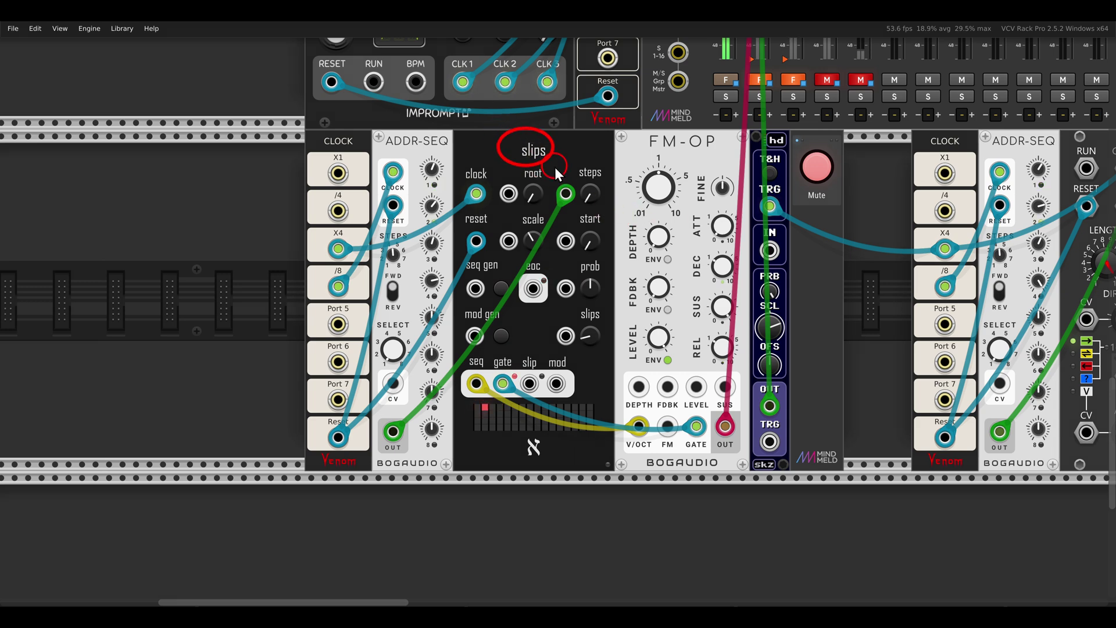
pyautogui.click(815, 168)
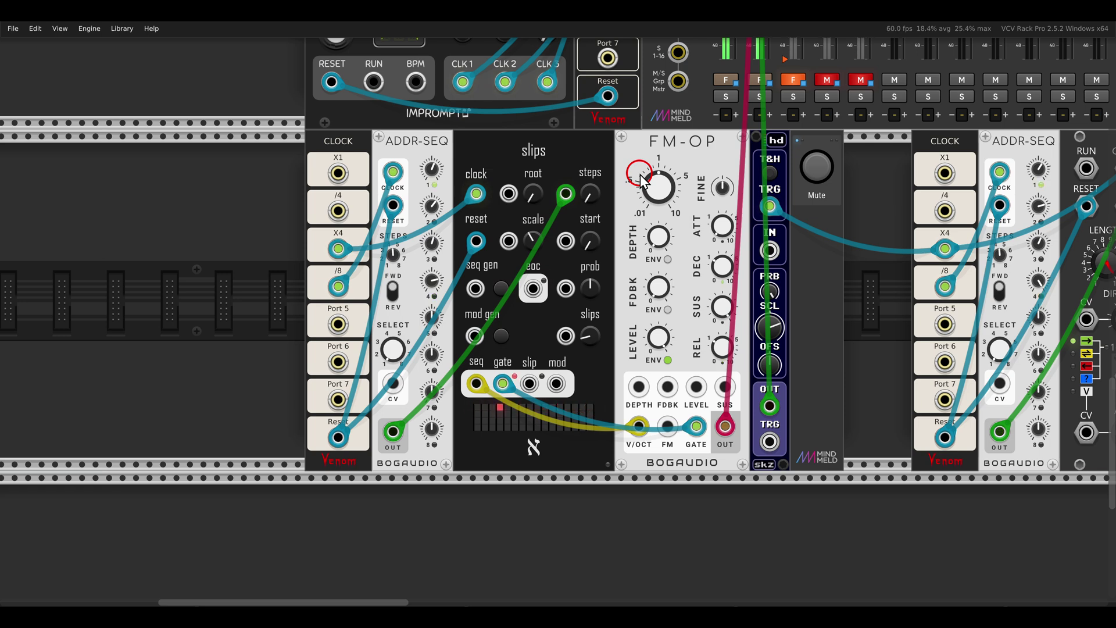
# Patch the 16 STEP SEQUENCER's OUT to FM-OP's FDBK input and turn up the feedback amount.
pyautogui.moveTo(904, 256); pyautogui.dragTo(392, 248)
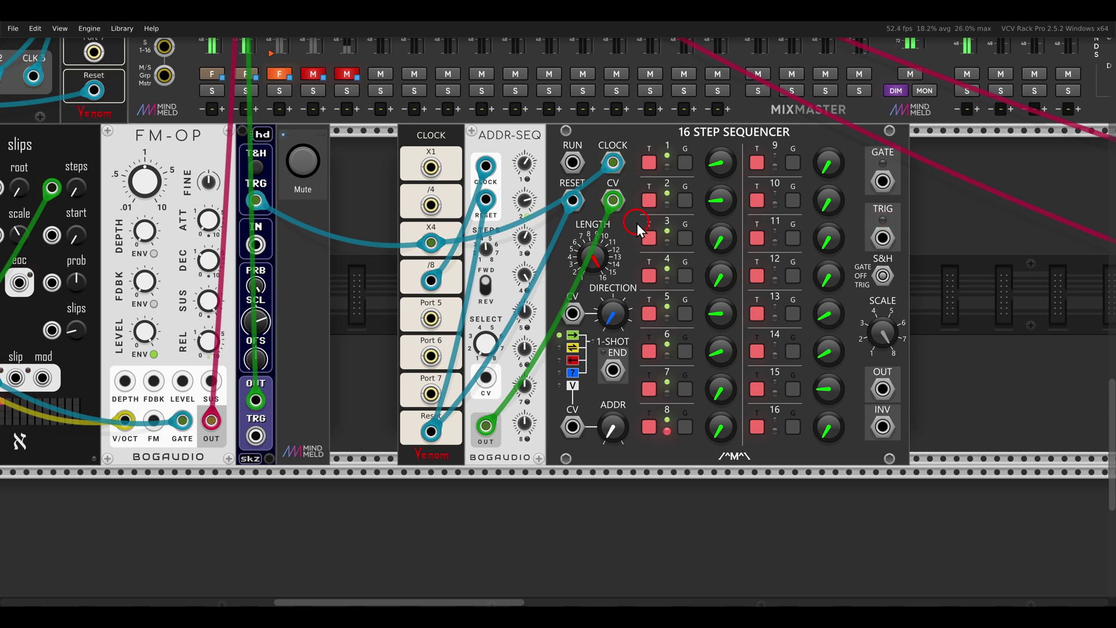
pyautogui.moveTo(882, 388); pyautogui.dragTo(153, 381)
pyautogui.hscroll(-2, 247, 352)
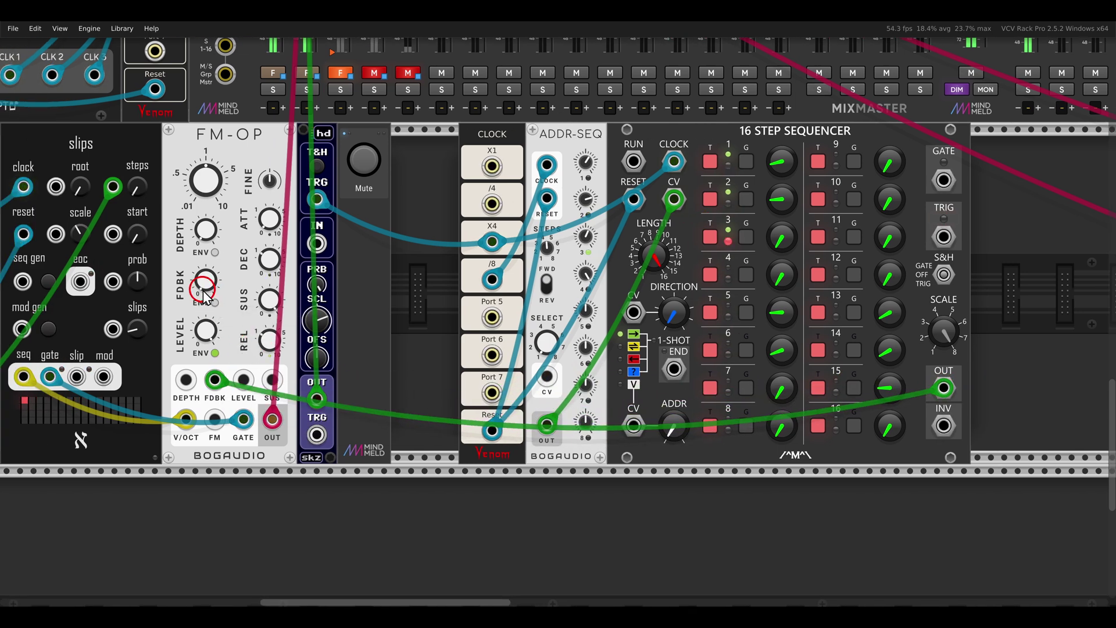
pyautogui.moveTo(204, 283); pyautogui.dragTo(206, 163)
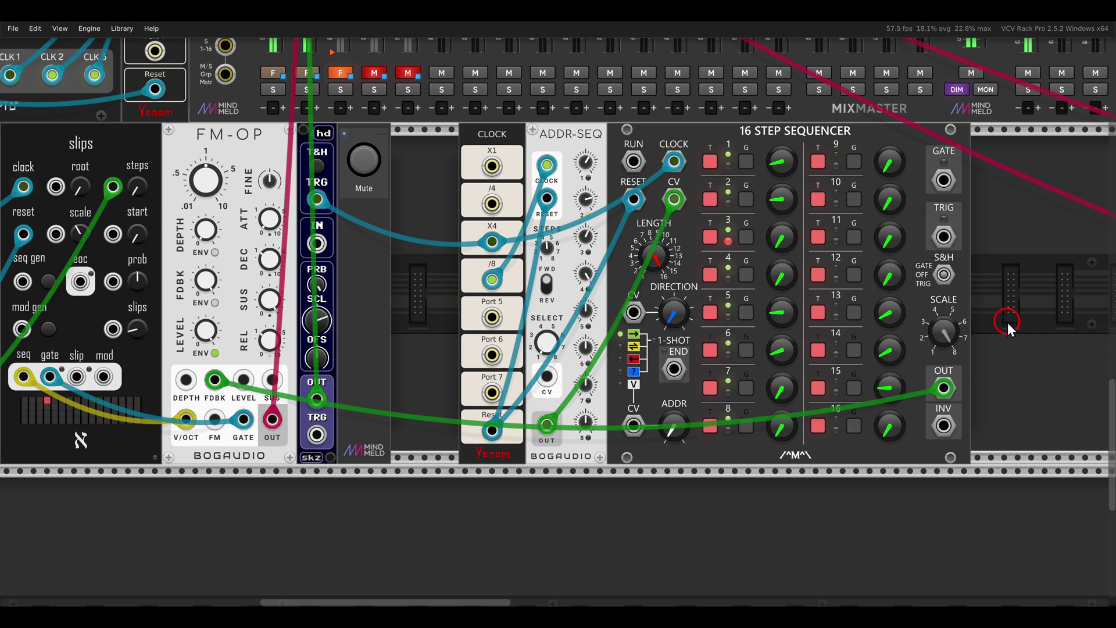
pyautogui.moveTo(680, 136); pyautogui.dragTo(766, 455)
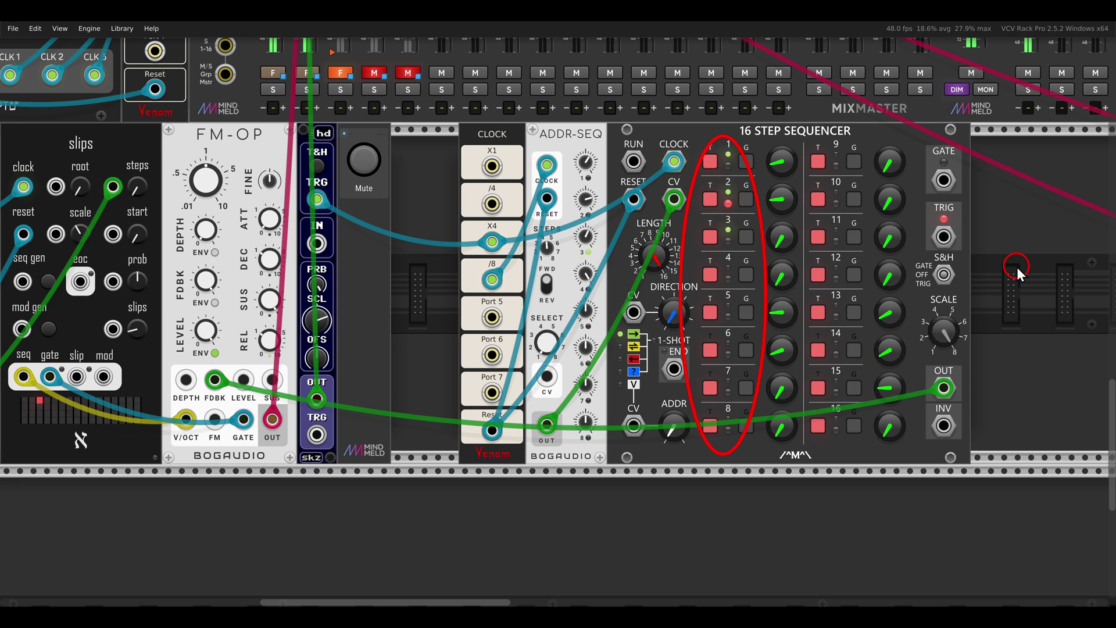
pyautogui.press('Escape')
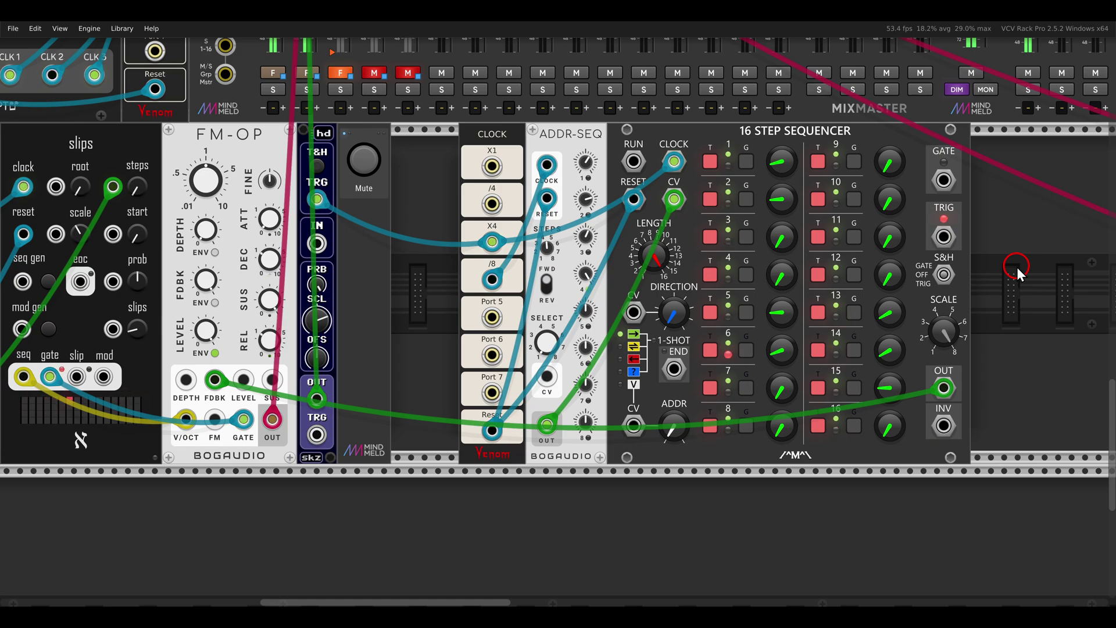
# Unmute the KICKALL voice sequenced by the 8 STEP SEQUENCER.
pyautogui.moveTo(1044, 172); pyautogui.dragTo(737, 350)
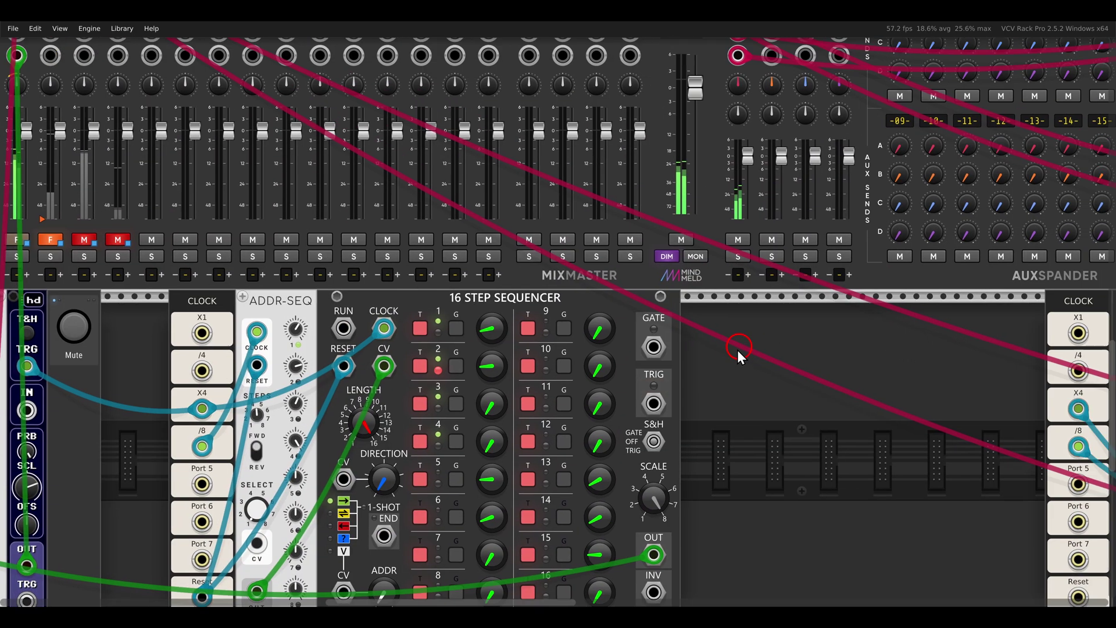
pyautogui.moveTo(890, 198); pyautogui.dragTo(538, 416)
pyautogui.scroll(5, 916, 208)
pyautogui.hscroll(11, 916, 208)
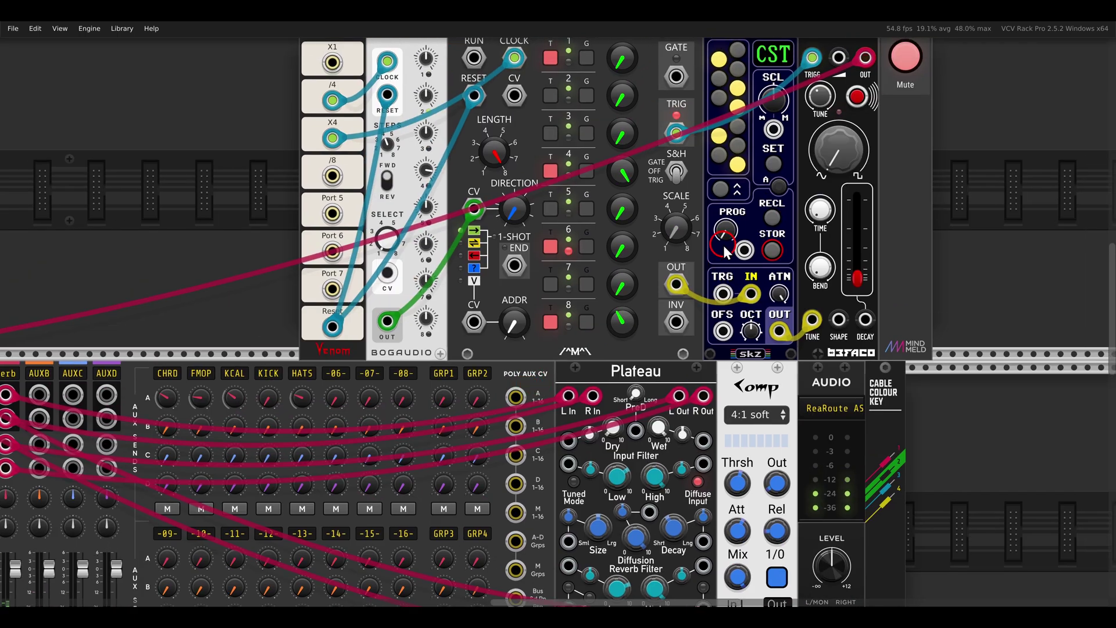
pyautogui.scroll(2, 725, 308)
pyautogui.hscroll(-1, 724, 308)
pyautogui.moveTo(643, 96)
pyautogui.mouseDown()
pyautogui.moveTo(503, 94)
pyautogui.moveTo(541, 121)
pyautogui.moveTo(651, 124)
pyautogui.mouseUp()
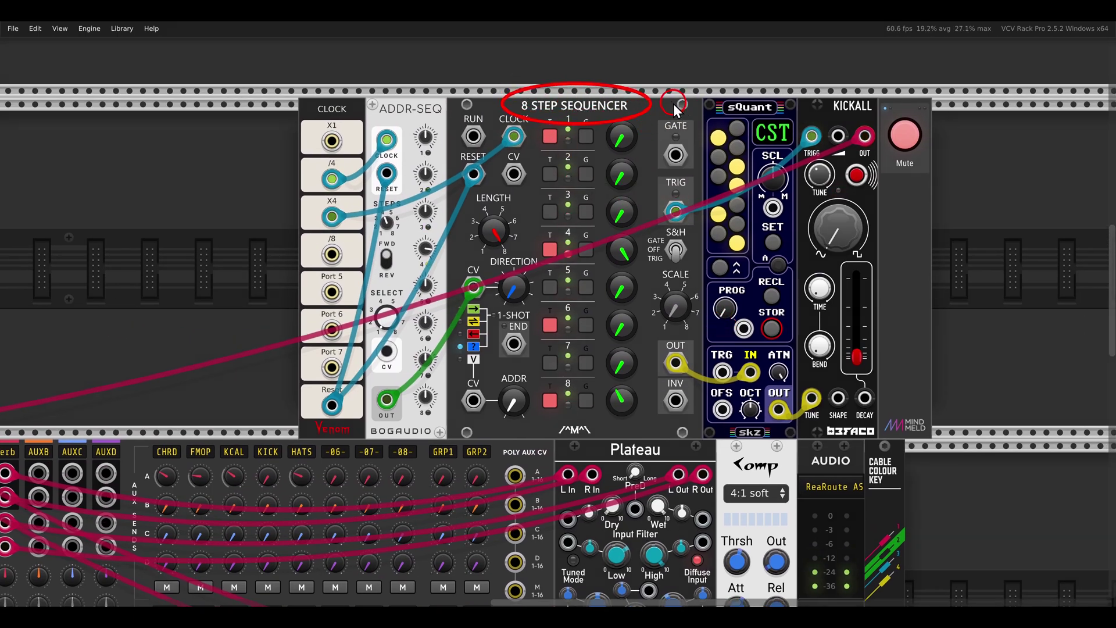
pyautogui.moveTo(386, 97)
pyautogui.mouseDown()
pyautogui.moveTo(362, 95)
pyautogui.moveTo(448, 129)
pyautogui.mouseUp()
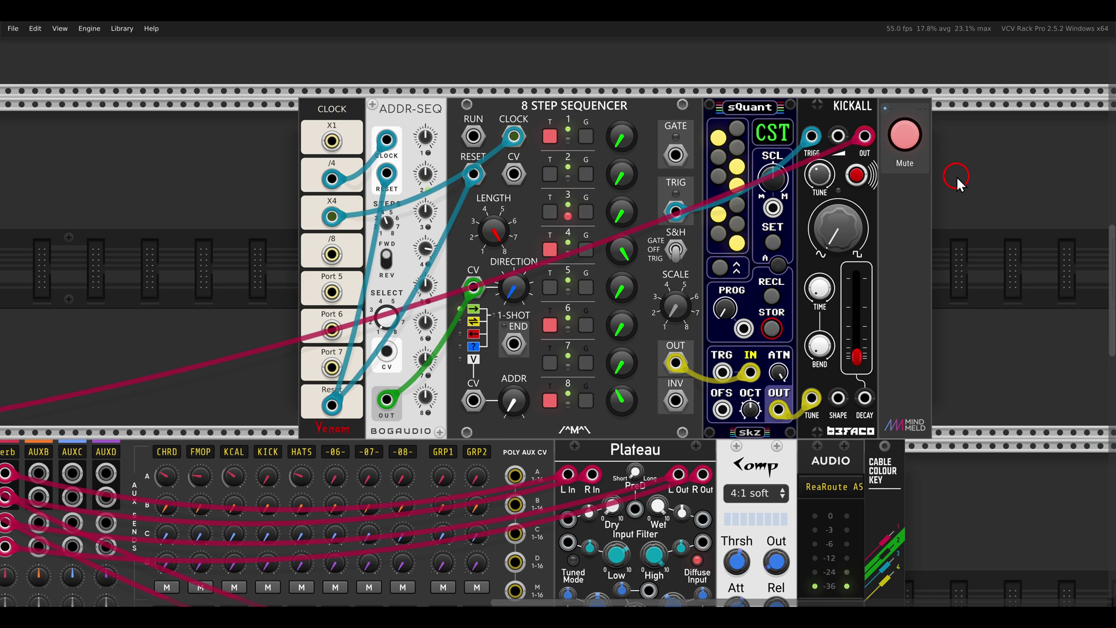
pyautogui.click(906, 144)
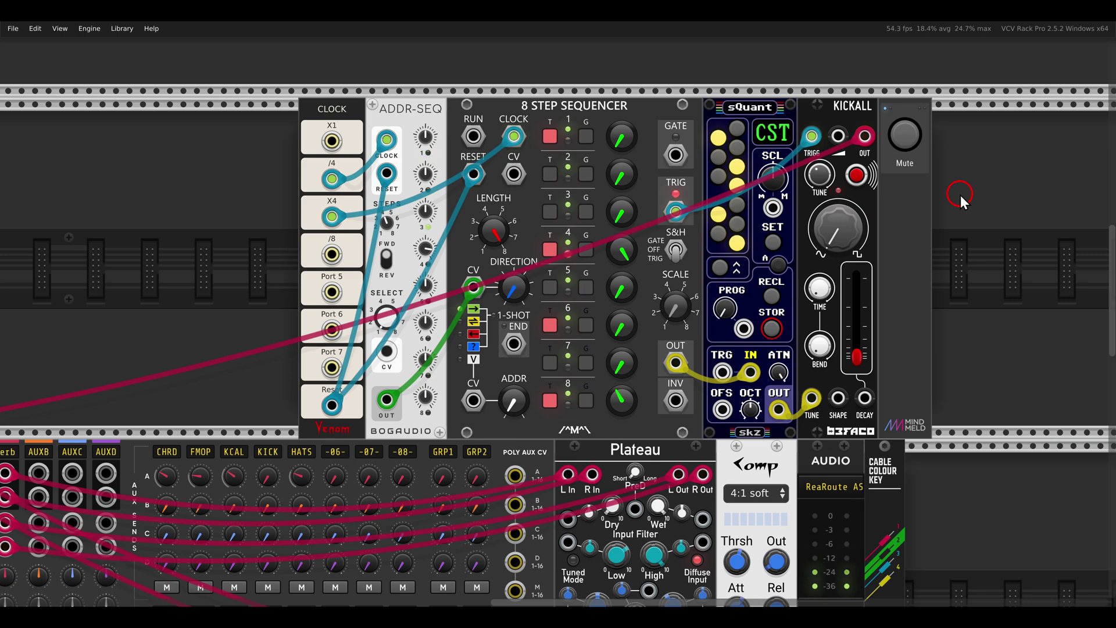
# Move the sQuant, KICKALL and Mute modules aside and add a channel expander to the 8 STEP SEQUENCER.
pyautogui.moveTo(960, 194); pyautogui.dragTo(753, 195)
pyautogui.moveTo(849, 205); pyautogui.dragTo(580, 177)
pyautogui.moveTo(543, 123); pyautogui.dragTo(772, 124)
pyautogui.click(618, 137)
pyautogui.rightClick(430, 142)
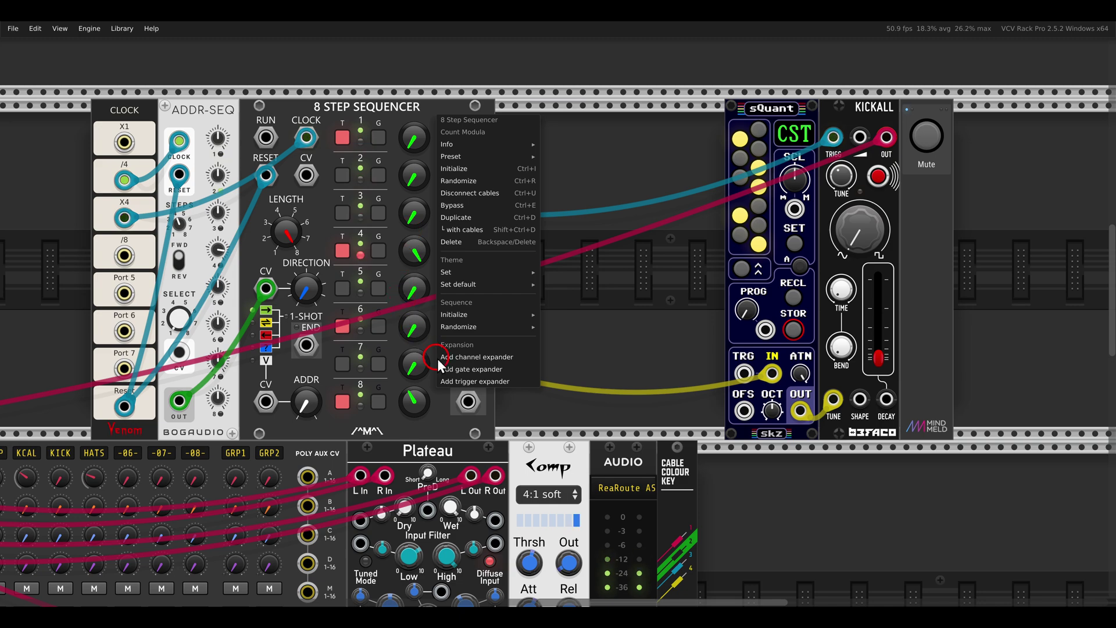
pyautogui.click(465, 357)
pyautogui.moveTo(593, 264); pyautogui.dragTo(626, 264)
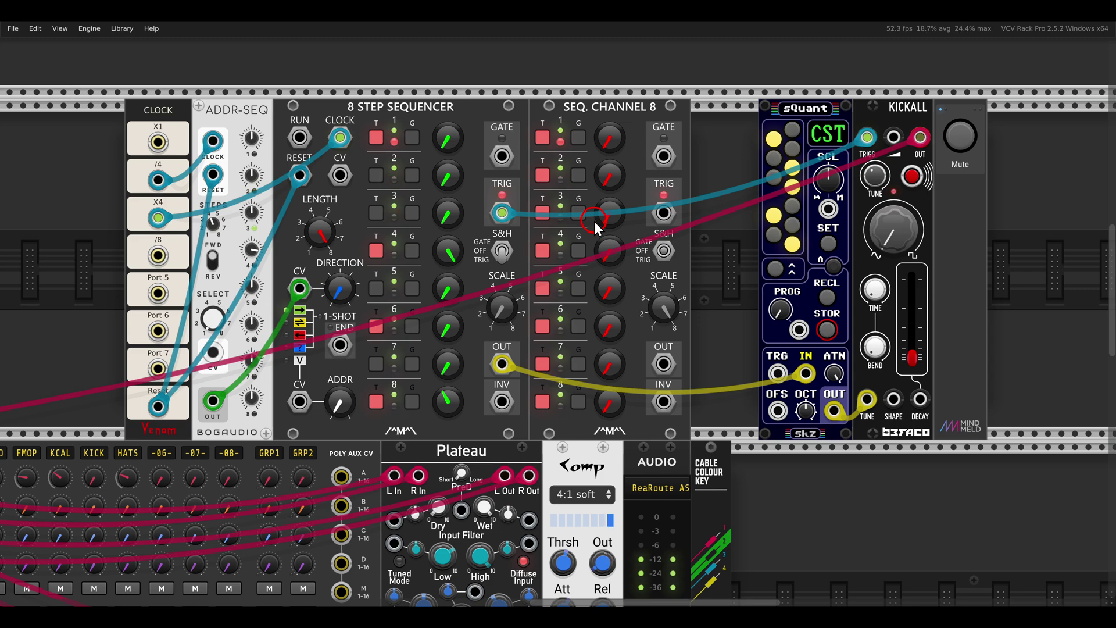
# Patch the channel expander's OUT to KICKALL's SHAPE input and randomize the expander's step values.
pyautogui.moveTo(663, 364); pyautogui.dragTo(894, 399)
pyautogui.rightClick(630, 113)
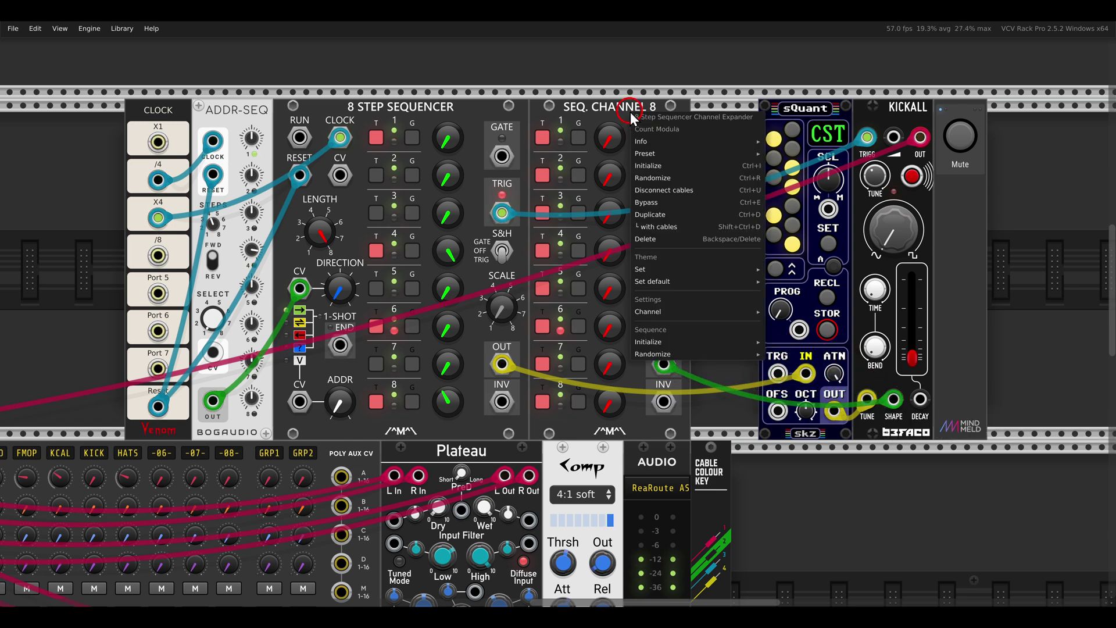
pyautogui.moveTo(722, 354)
pyautogui.click(780, 358)
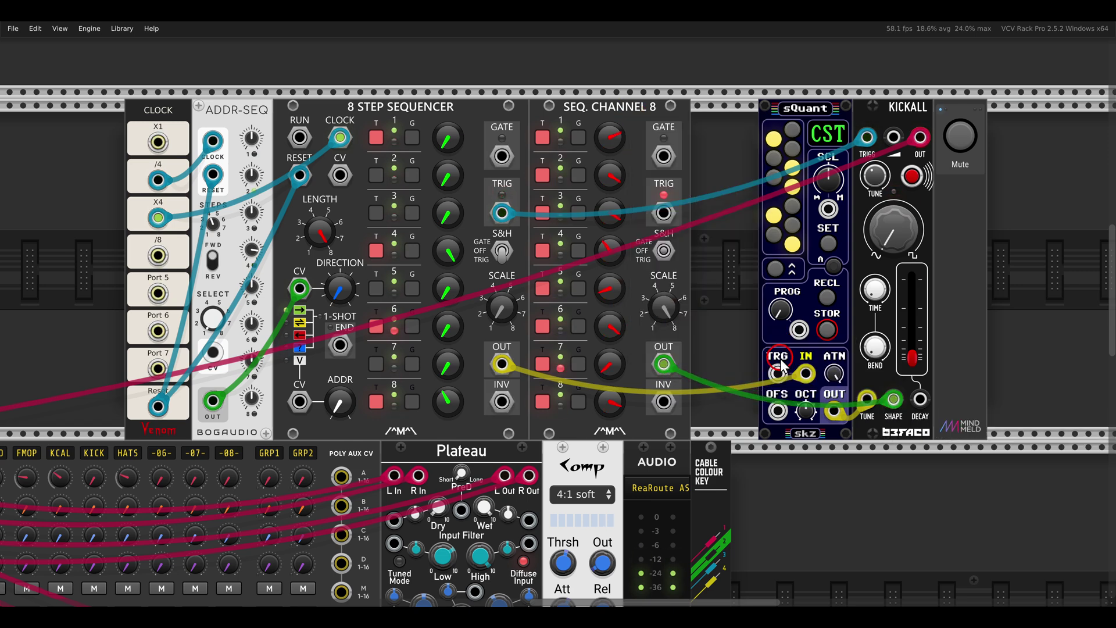
# Shift sQuant, KICKALL and Mute further away and add a second channel expander to the 8 STEP SEQUENCER.
pyautogui.moveTo(720, 250); pyautogui.dragTo(569, 254)
pyautogui.moveTo(918, 233); pyautogui.dragTo(673, 205)
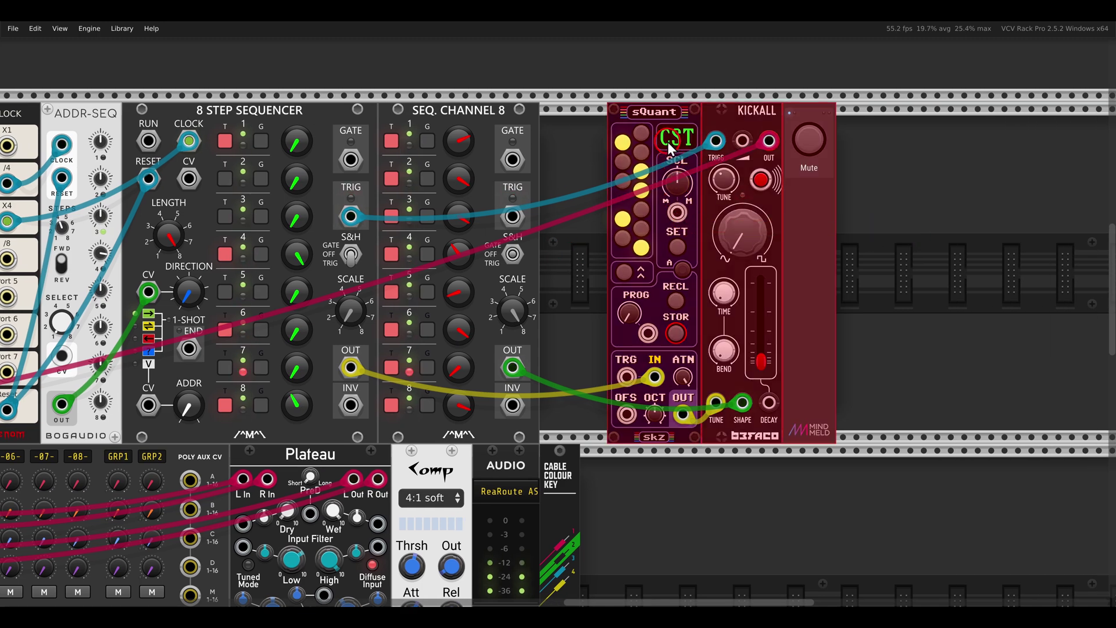
pyautogui.moveTo(668, 142); pyautogui.dragTo(816, 145)
pyautogui.click(599, 156)
pyautogui.rightClick(343, 130)
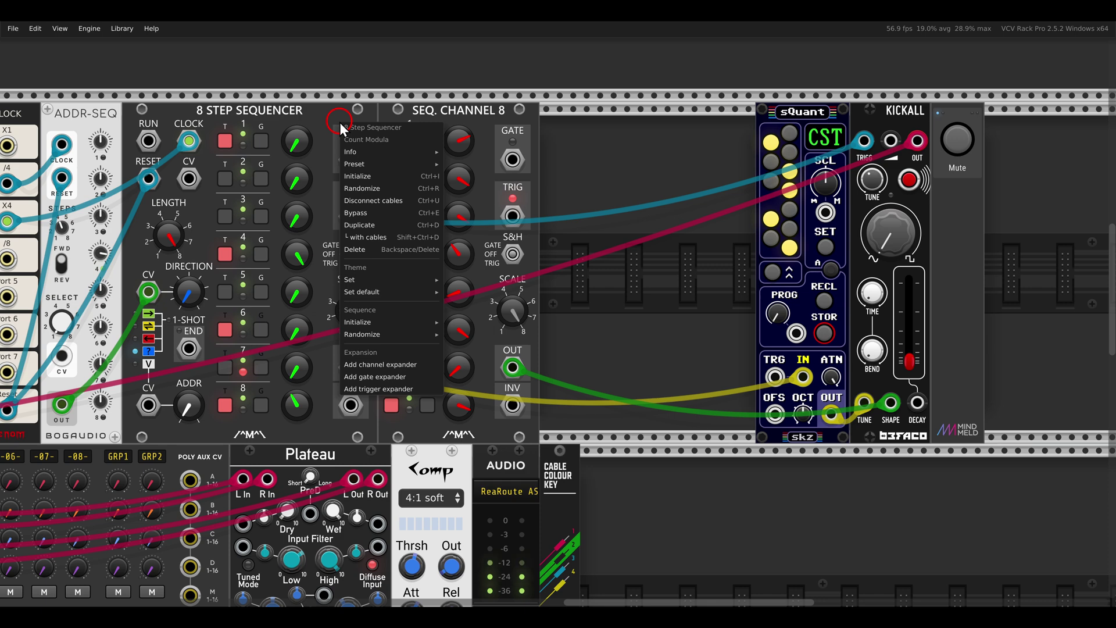
pyautogui.click(407, 364)
# Randomize the second expander's step values and patch its OUT to KICKALL's DECAY input.
pyautogui.rightClick(650, 123)
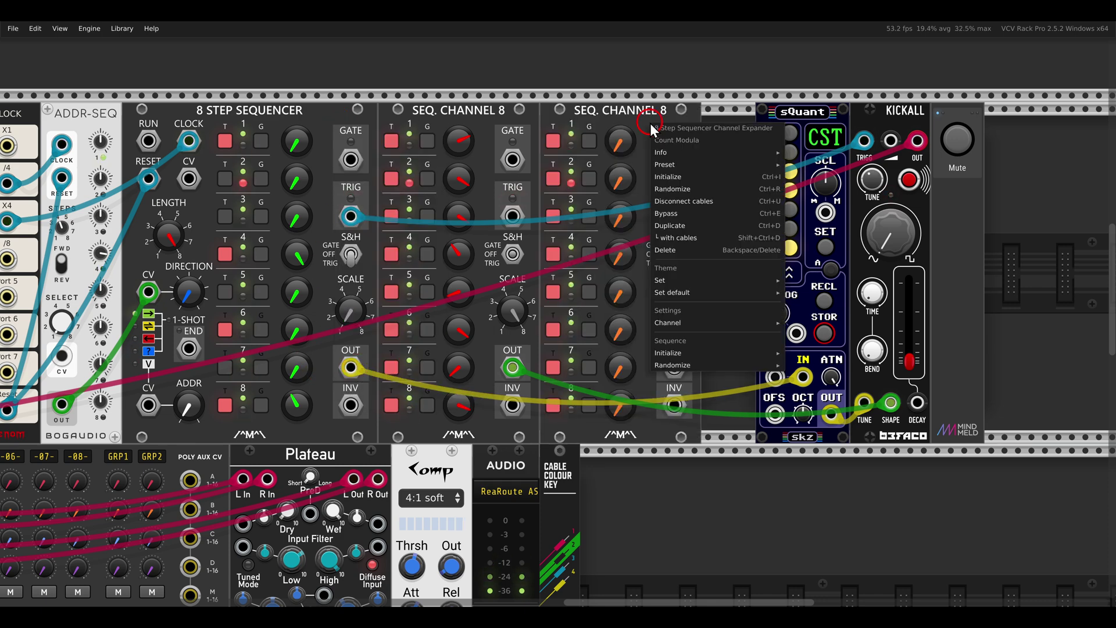
pyautogui.moveTo(669, 354)
pyautogui.click(811, 366)
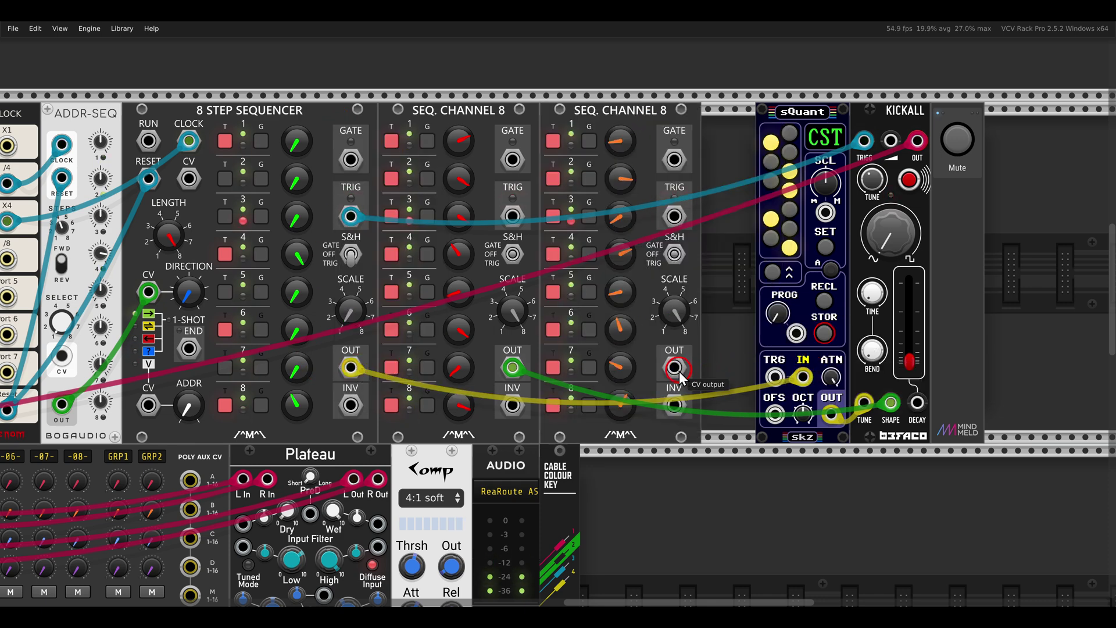
pyautogui.moveTo(675, 367); pyautogui.dragTo(917, 404)
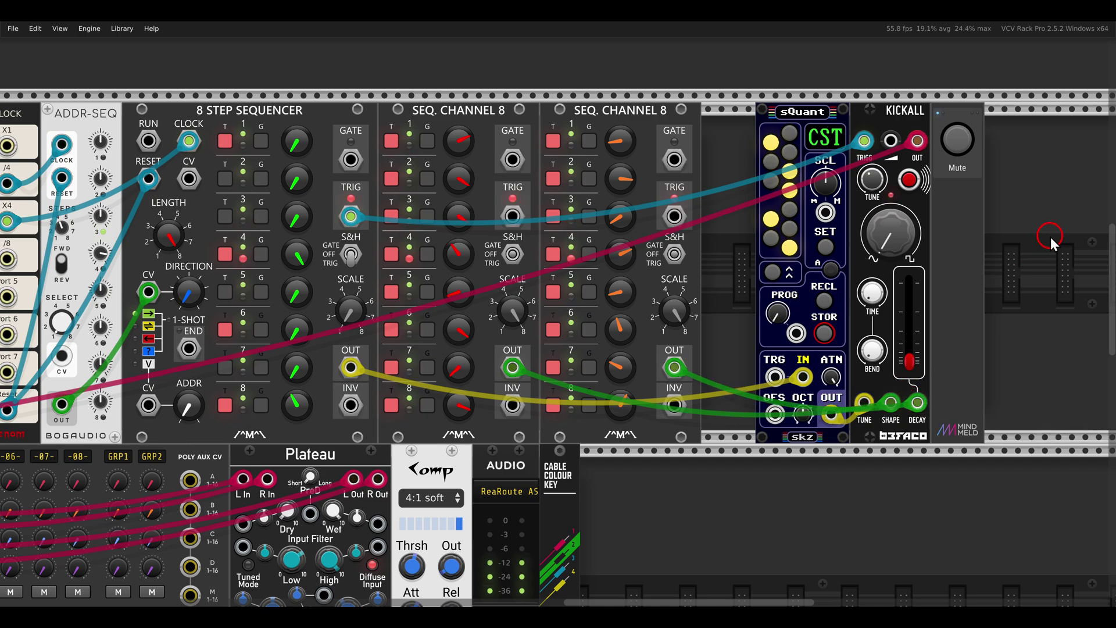
# Move sQuant, KICKALL and Mute back against the second expander and lower the first expander's SCALE to about 6.
pyautogui.moveTo(1052, 239); pyautogui.dragTo(756, 117)
pyautogui.click(734, 92)
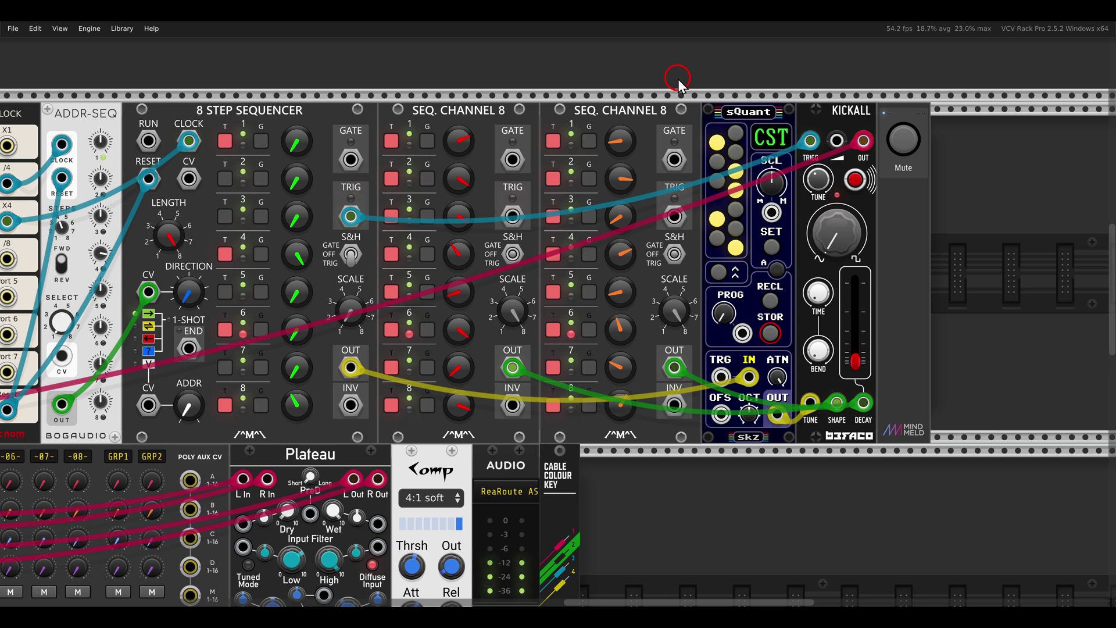
pyautogui.hscroll(-3, 703, 78)
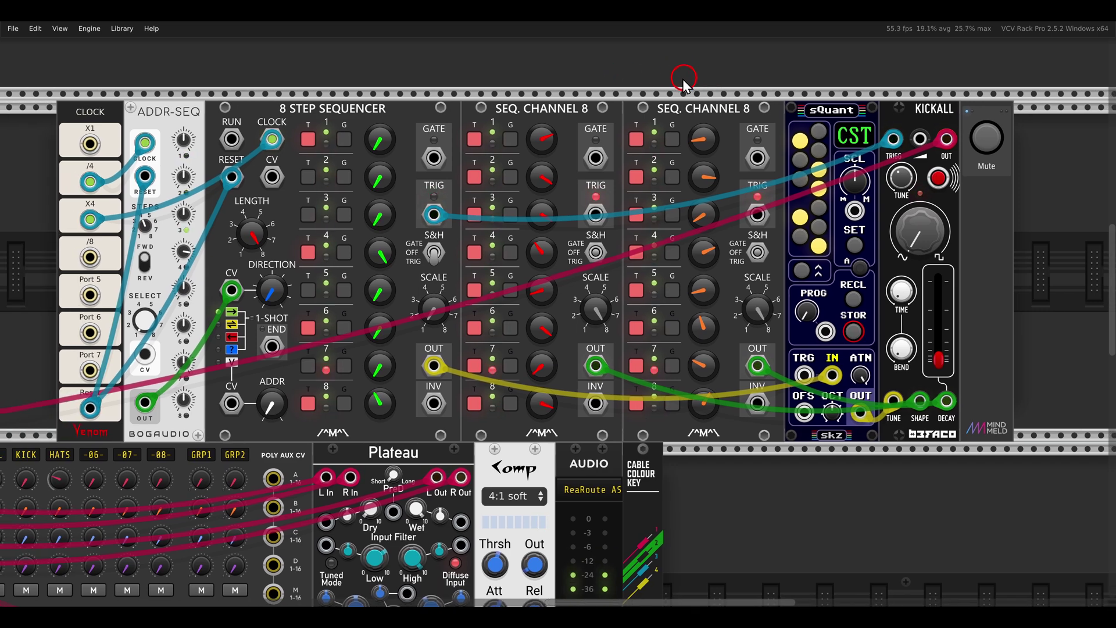
pyautogui.moveTo(598, 324); pyautogui.dragTo(595, 353)
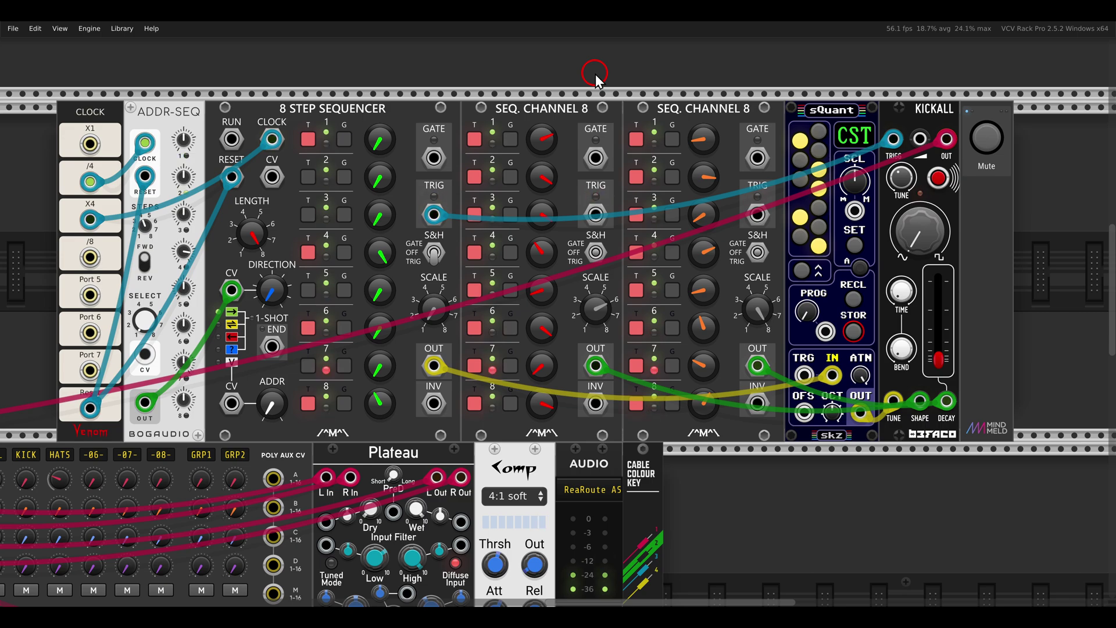
# Unmute the first macro oscillator 2 voice, driven by the BENJOLIN OSCILLATOR with its BNJLN VOLTS and GATES expanders.
pyautogui.scroll(-8, 539, 220)
pyautogui.moveTo(510, 308); pyautogui.dragTo(767, 121)
pyautogui.scroll(1, 609, 264)
pyautogui.moveTo(643, 264); pyautogui.dragTo(614, 250)
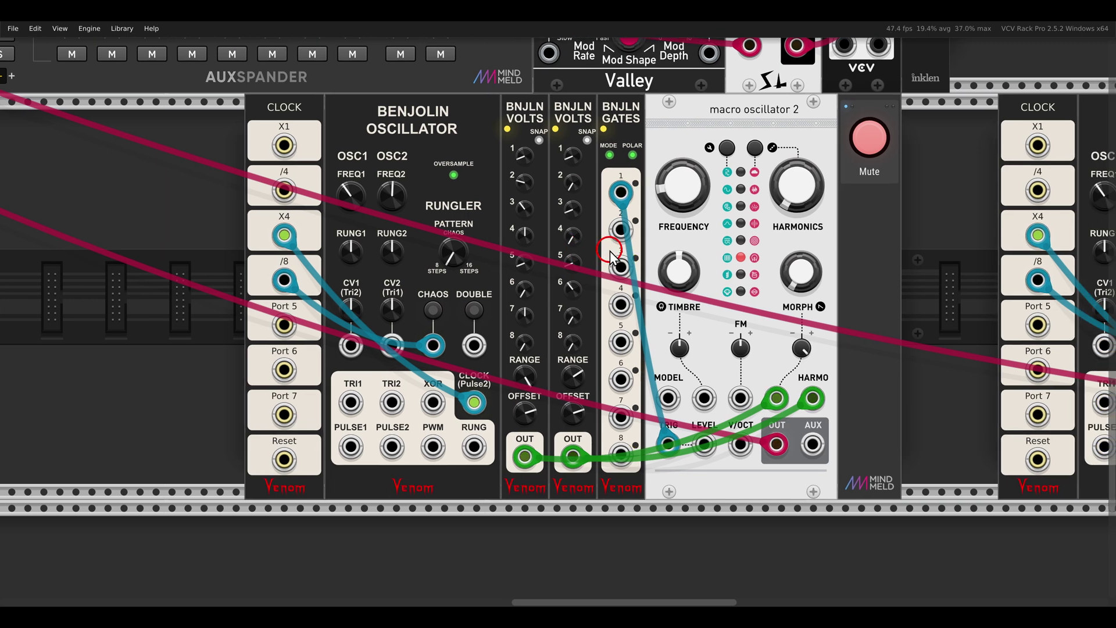
pyautogui.moveTo(342, 96); pyautogui.dragTo(479, 149)
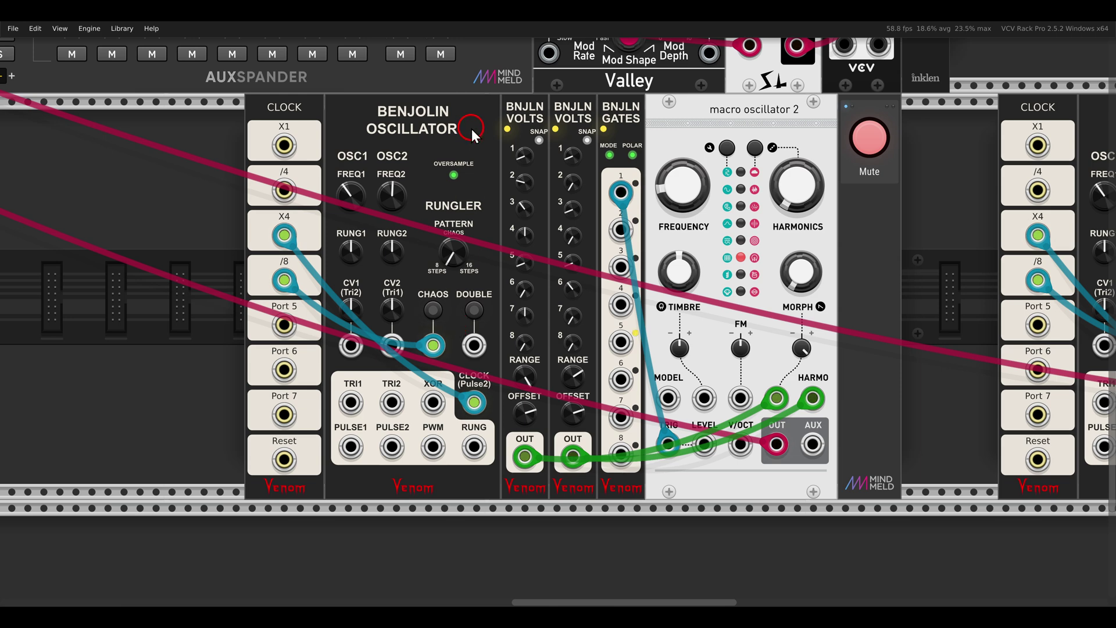
pyautogui.moveTo(494, 92); pyautogui.dragTo(554, 129)
pyautogui.moveTo(596, 94); pyautogui.dragTo(651, 132)
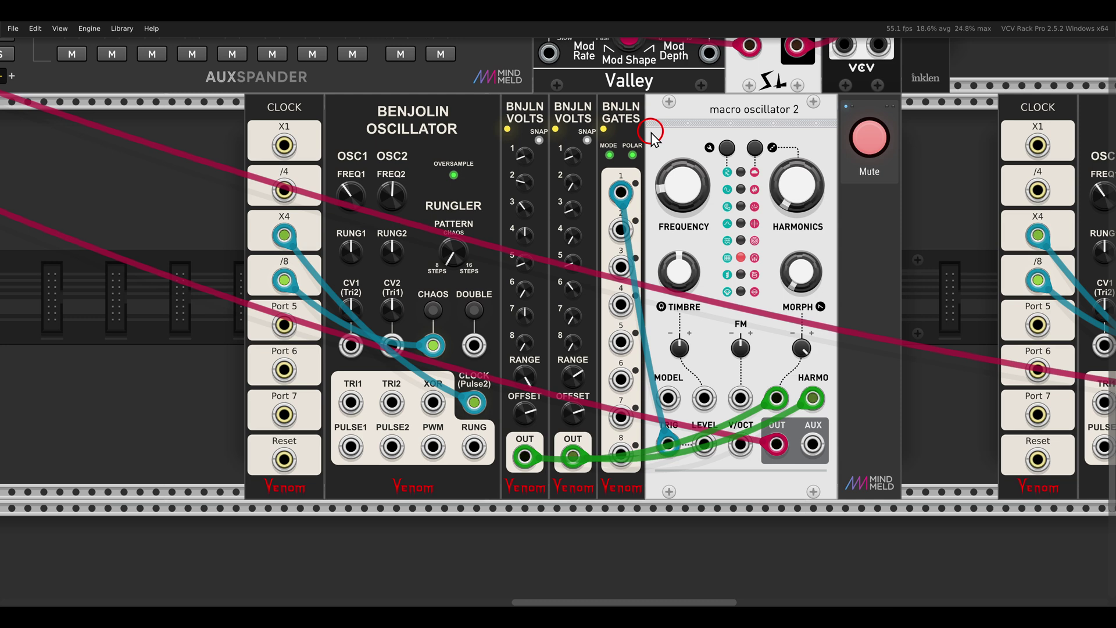
pyautogui.click(870, 138)
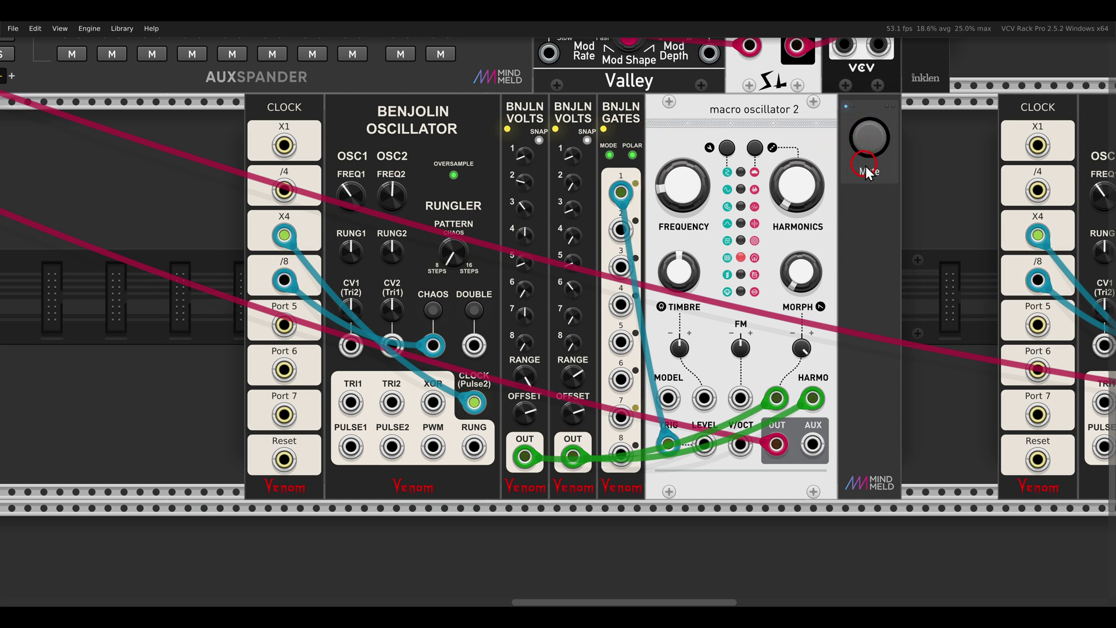
# Unmute the second Benjolin-driven macro oscillator 2 voice feeding Prince of Perception and show the whole patch.
pyautogui.moveTo(929, 218); pyautogui.dragTo(115, 219)
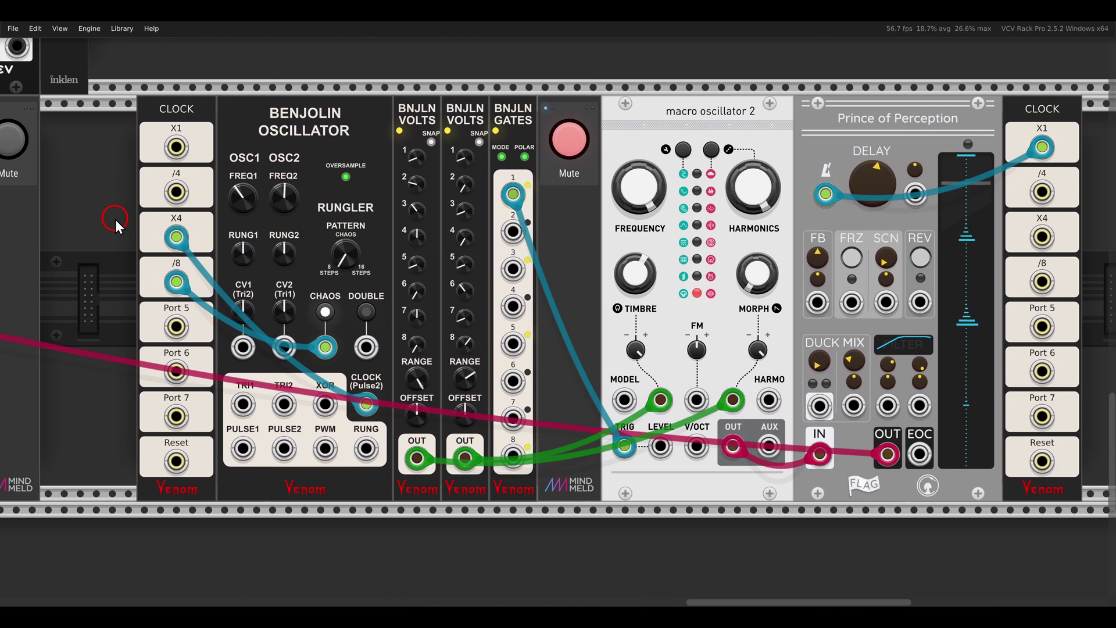
pyautogui.click(558, 142)
pyautogui.scroll(-4, 563, 236)
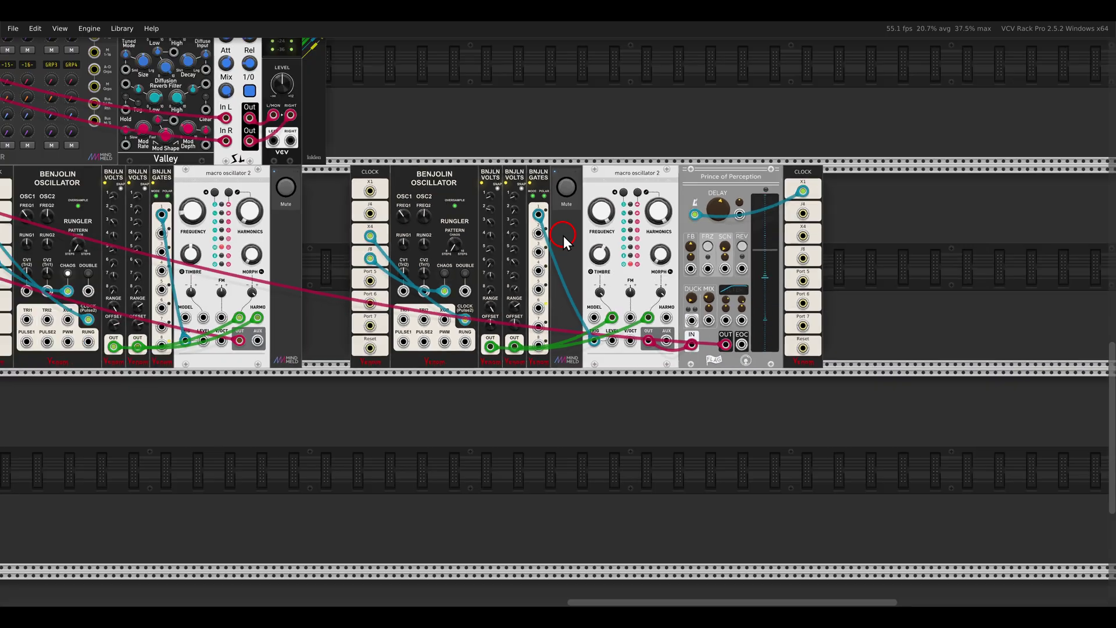
pyautogui.scroll(-1, 564, 235)
pyautogui.moveTo(371, 210); pyautogui.dragTo(602, 274)
pyautogui.scroll(-5, 583, 267)
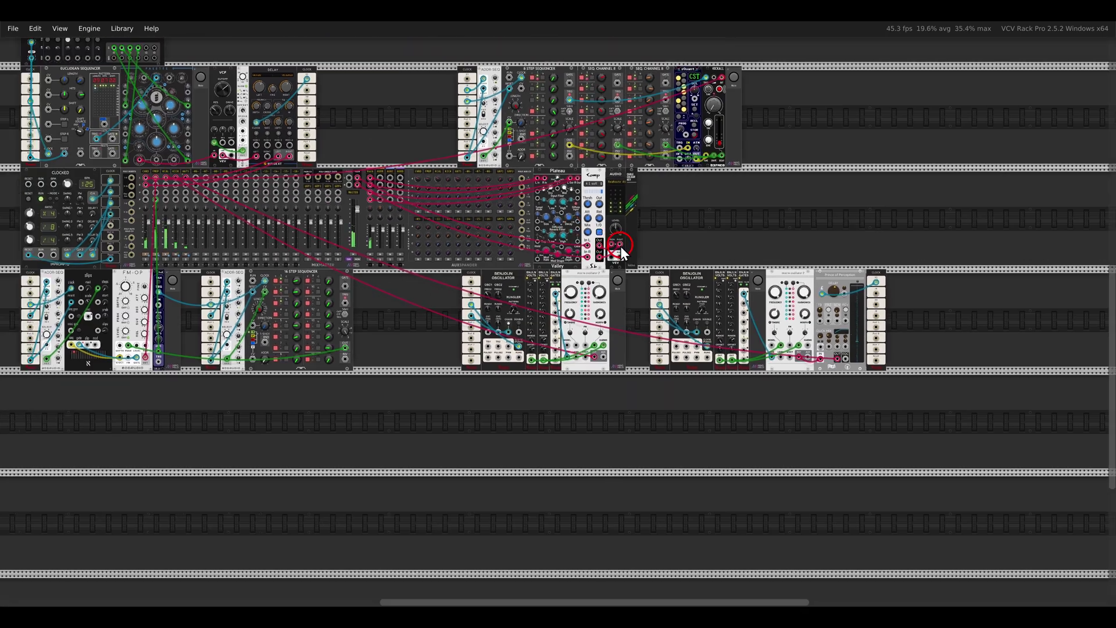
# Unmute the TRUMMOR2 drum voice triggered by the DECIMA sequencer.
pyautogui.scroll(4, 669, 292)
pyautogui.scroll(4, 673, 290)
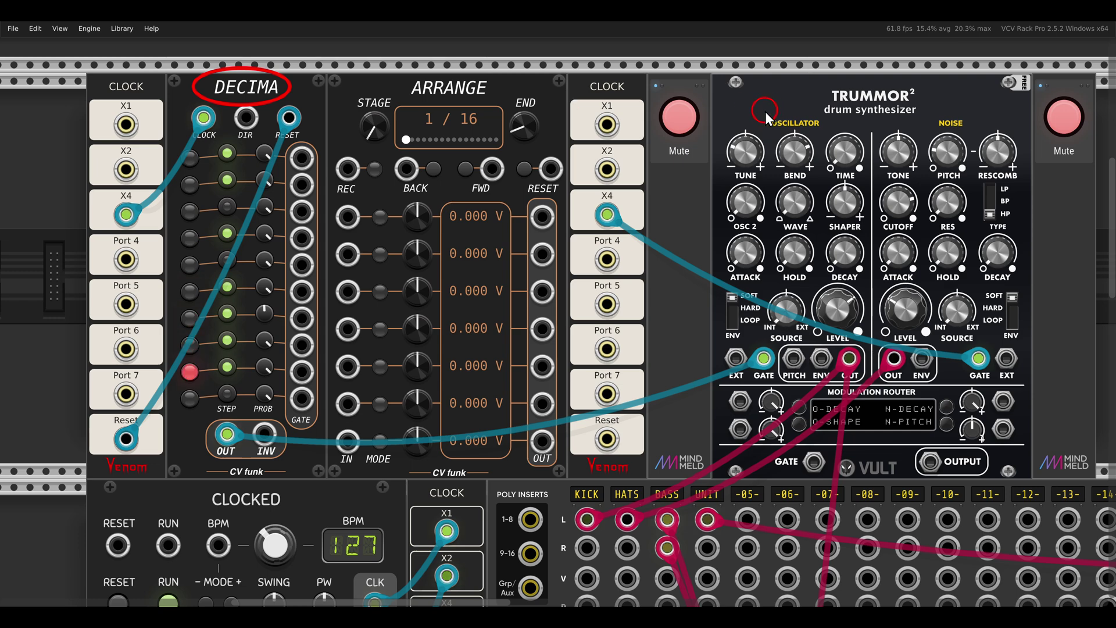
pyautogui.click(679, 116)
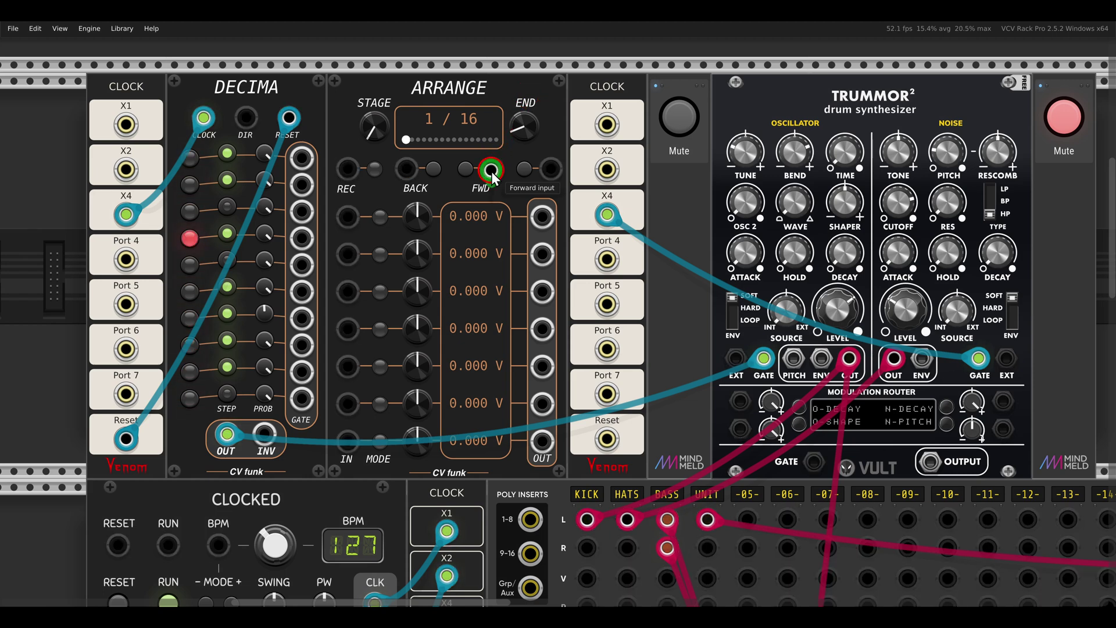
# Patch the DECIMA's CLOCK module X4 port to ARRANGE's FWD input and its Reset port to ARRANGE's RESET input.
pyautogui.moveTo(491, 169); pyautogui.dragTo(125, 215)
pyautogui.moveTo(551, 169); pyautogui.dragTo(126, 439)
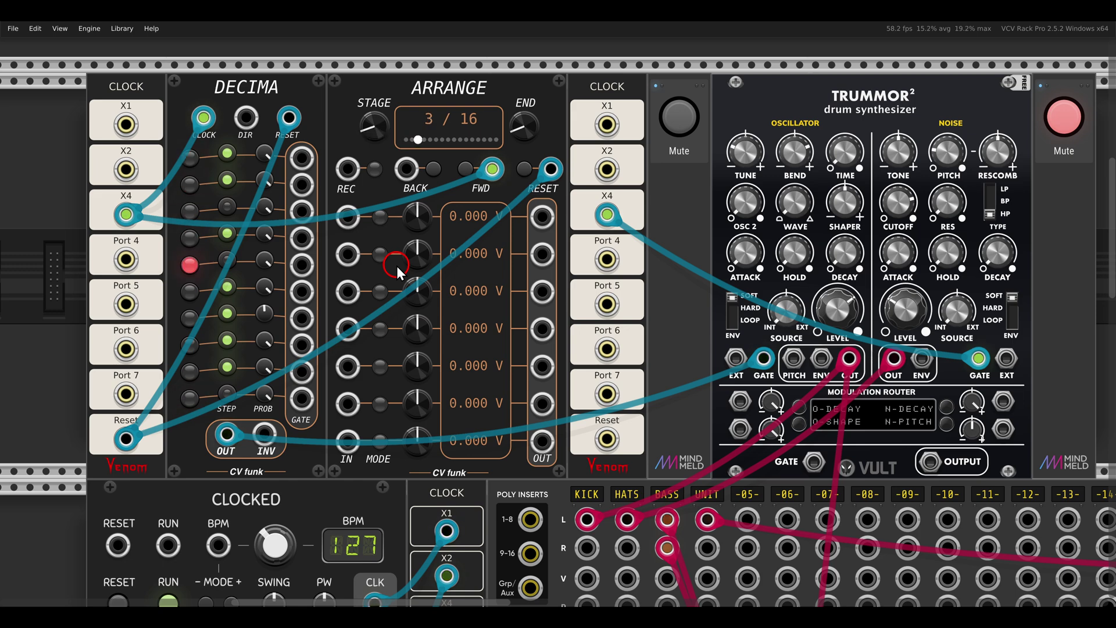
pyautogui.moveTo(198, 68); pyautogui.dragTo(292, 105)
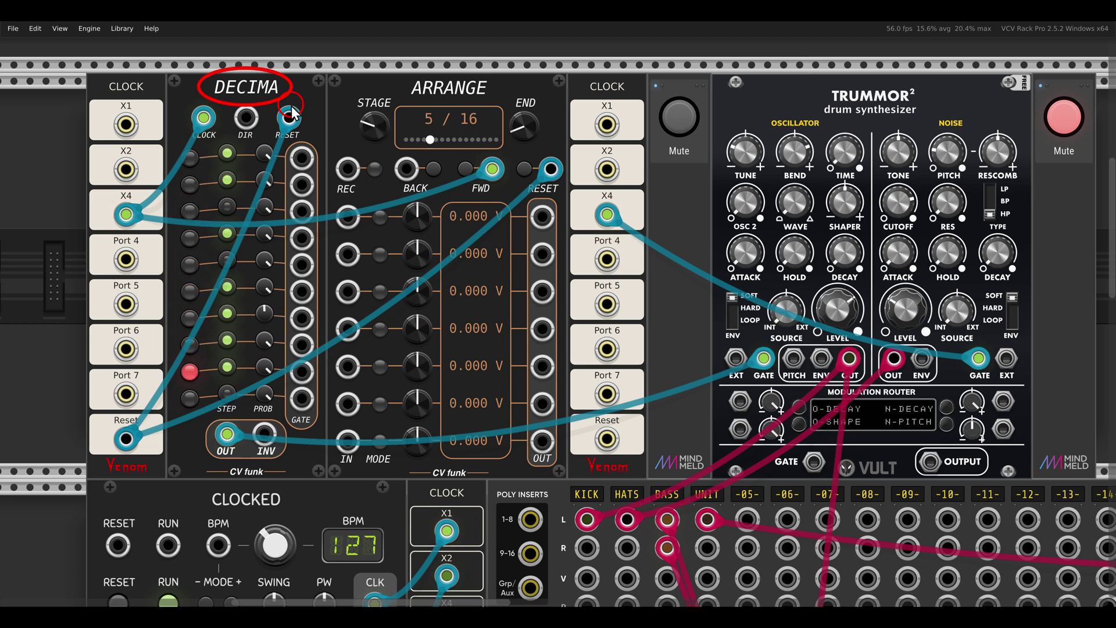
pyautogui.press('Escape')
# Set ARRANGE's END to 10 stages and reset the CLOCKED module.
pyautogui.moveTo(526, 122); pyautogui.dragTo(528, 165)
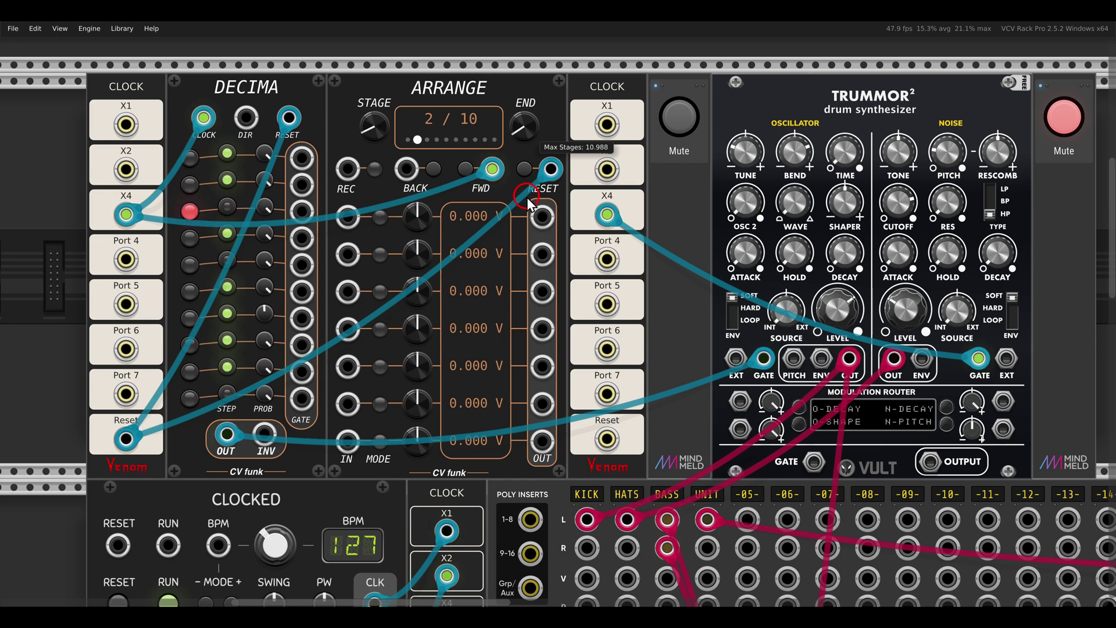
pyautogui.scroll(-1, 233, 465)
pyautogui.click(128, 571)
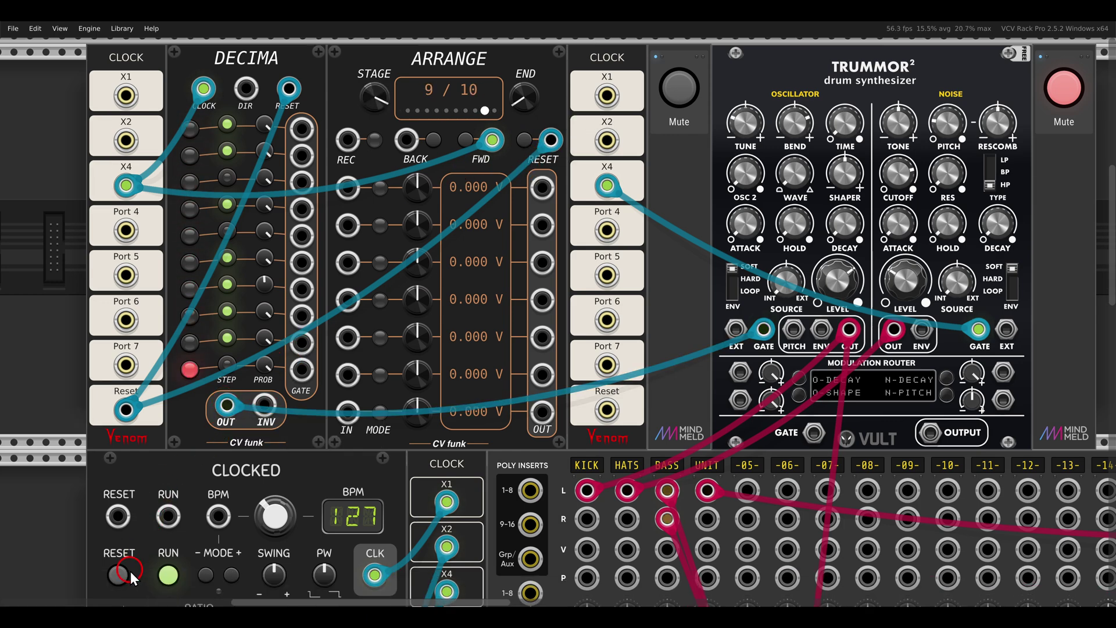
pyautogui.scroll(1, 403, 326)
pyautogui.click(422, 301)
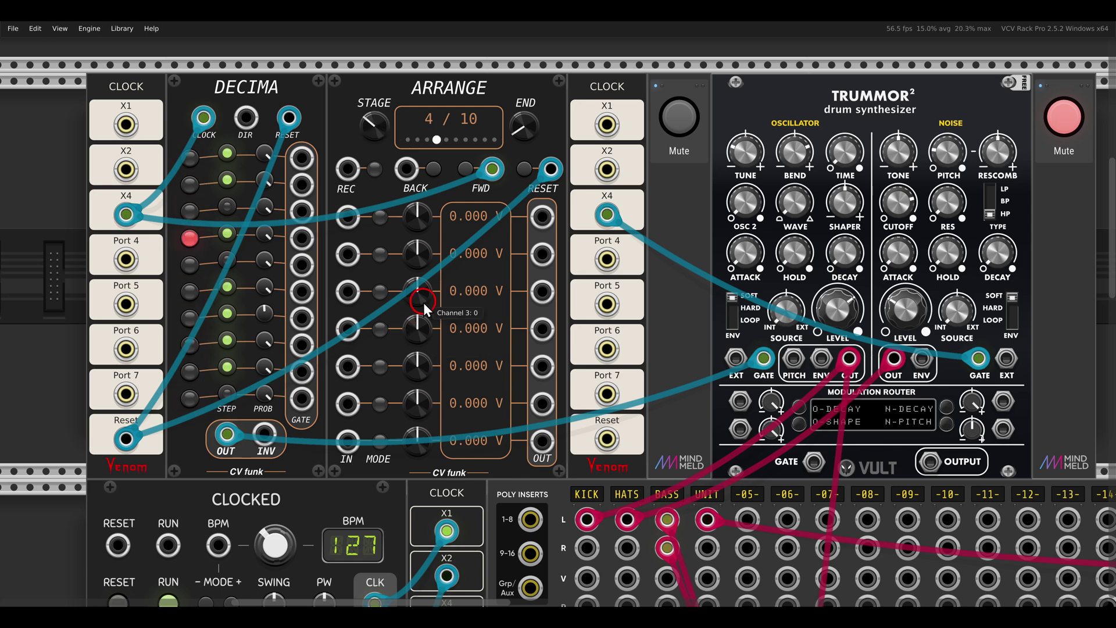
pyautogui.click(441, 268)
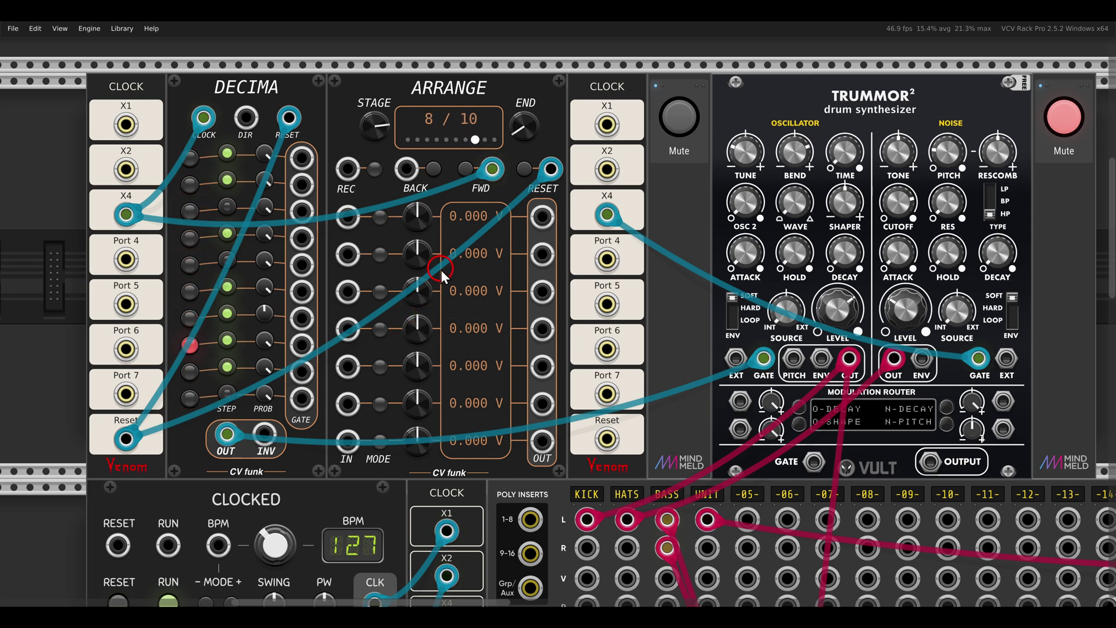
pyautogui.click(466, 335)
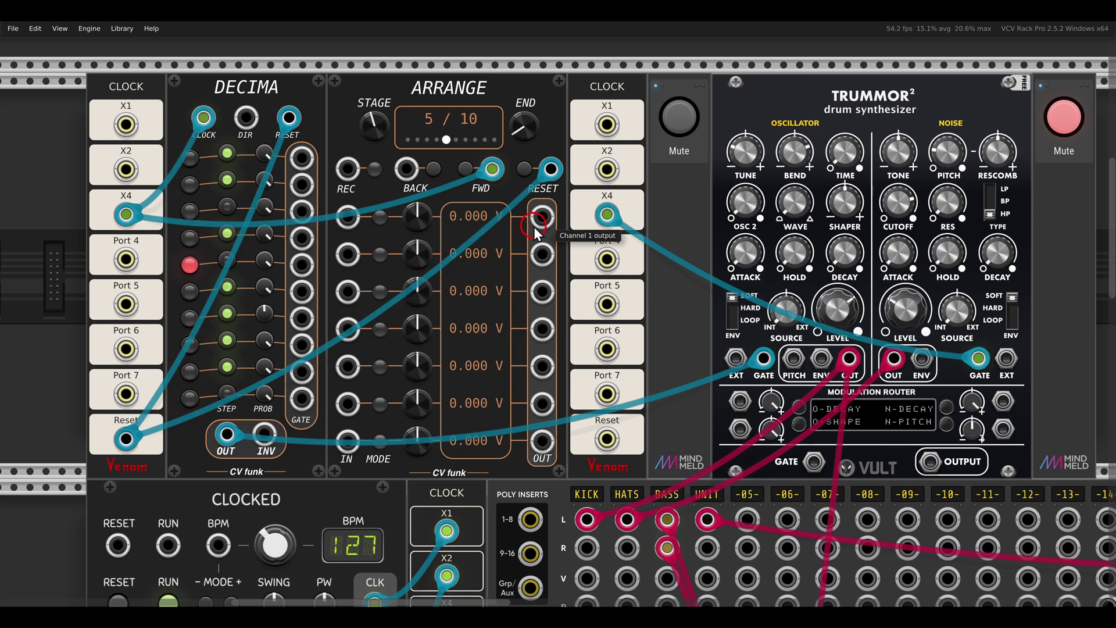
# Patch ARRANGE's channel 1 output to the TRUMMOR2's Mod 1 input for O-DECAY and turn on ARRANGE's recording.
pyautogui.moveTo(545, 221); pyautogui.dragTo(737, 402)
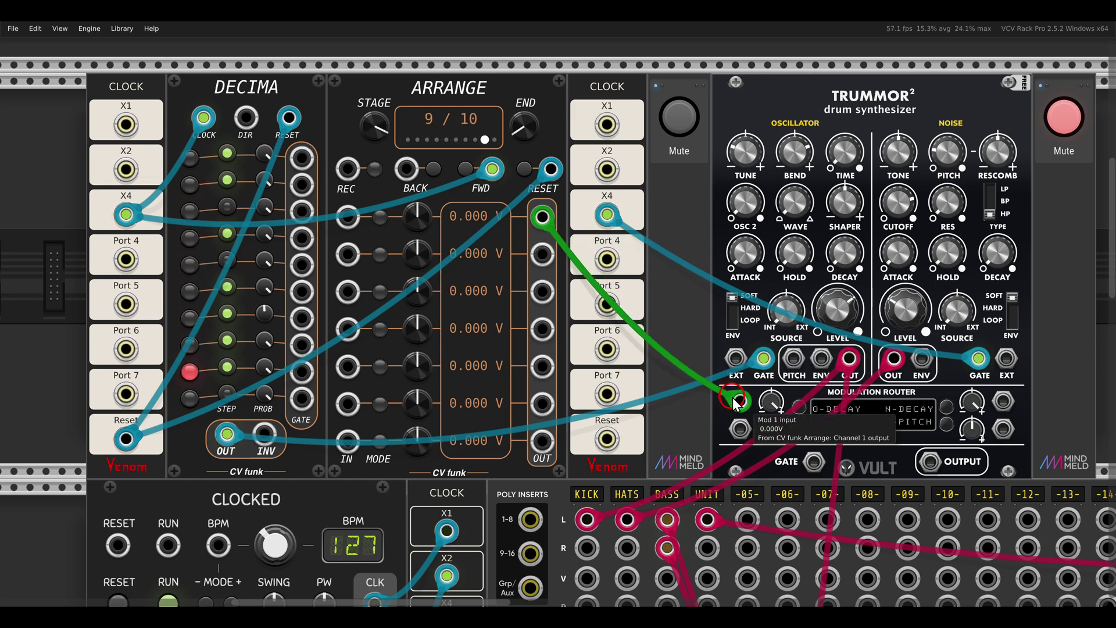
pyautogui.click(834, 273)
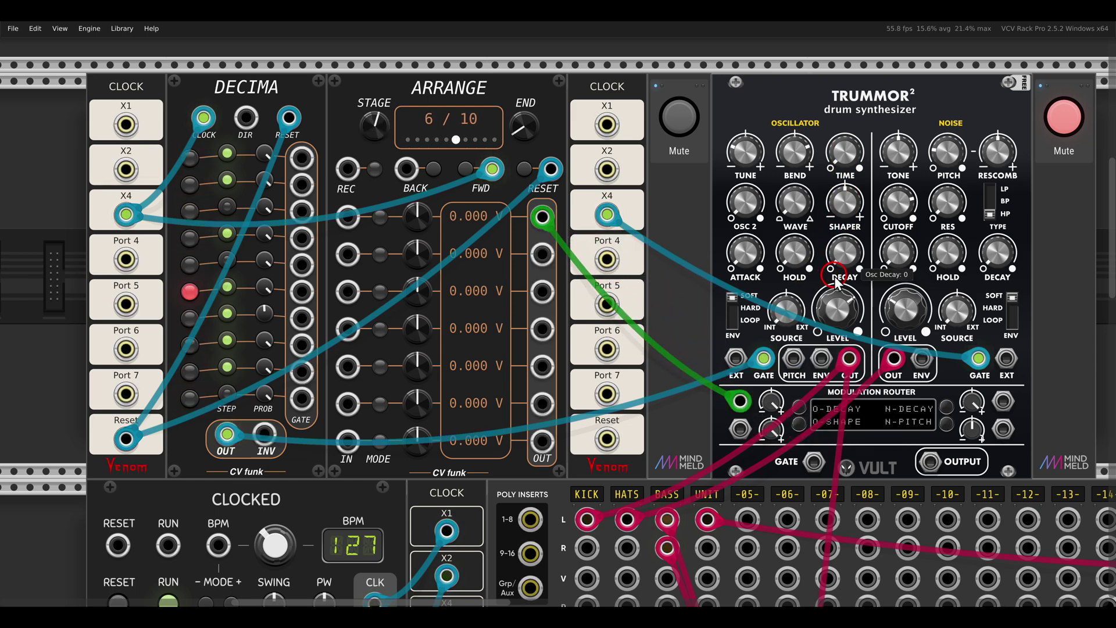
pyautogui.click(745, 403)
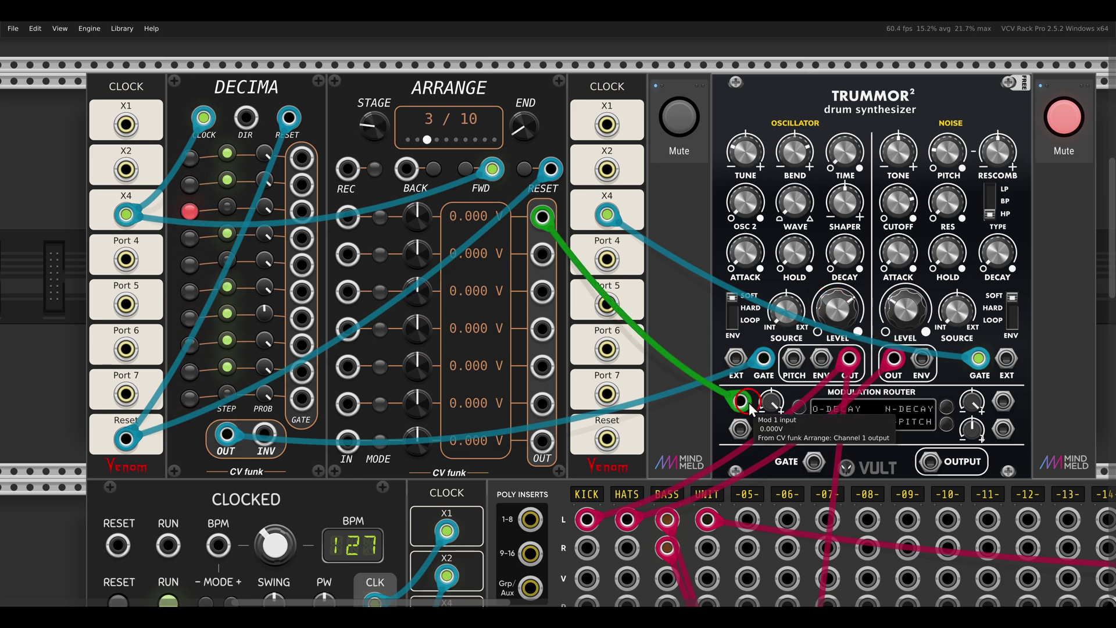
pyautogui.click(555, 308)
pyautogui.click(376, 173)
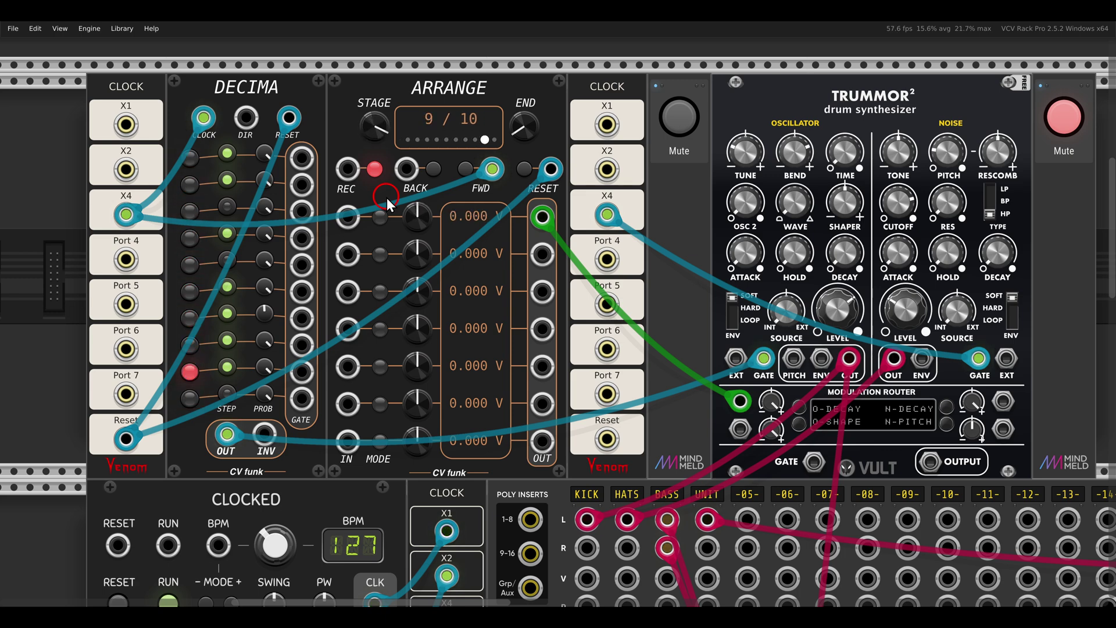
# Patch ARRANGE's channel 2 output to the TRUMMOR2's O-SHAPE modulation input and record varying channel 2 voltages across the stages.
pyautogui.moveTo(542, 254); pyautogui.dragTo(741, 429)
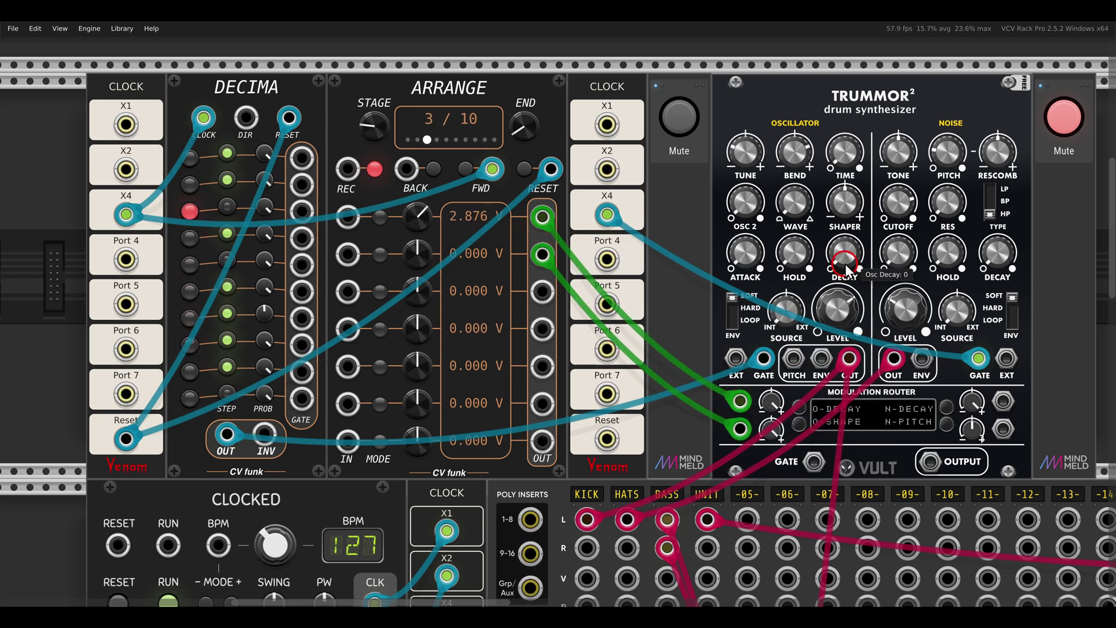
pyautogui.moveTo(846, 207)
pyautogui.mouseDown()
pyautogui.moveTo(838, 137)
pyautogui.moveTo(858, 282)
pyautogui.moveTo(843, 199)
pyautogui.mouseUp()
pyautogui.doubleClick(843, 200)
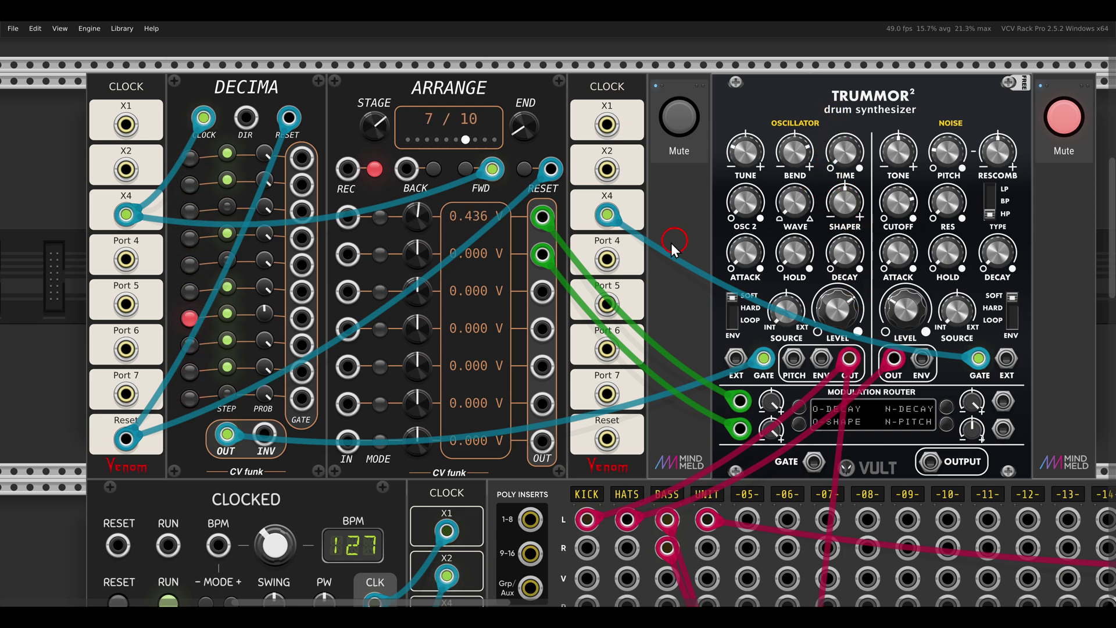
pyautogui.moveTo(421, 257); pyautogui.dragTo(371, 236)
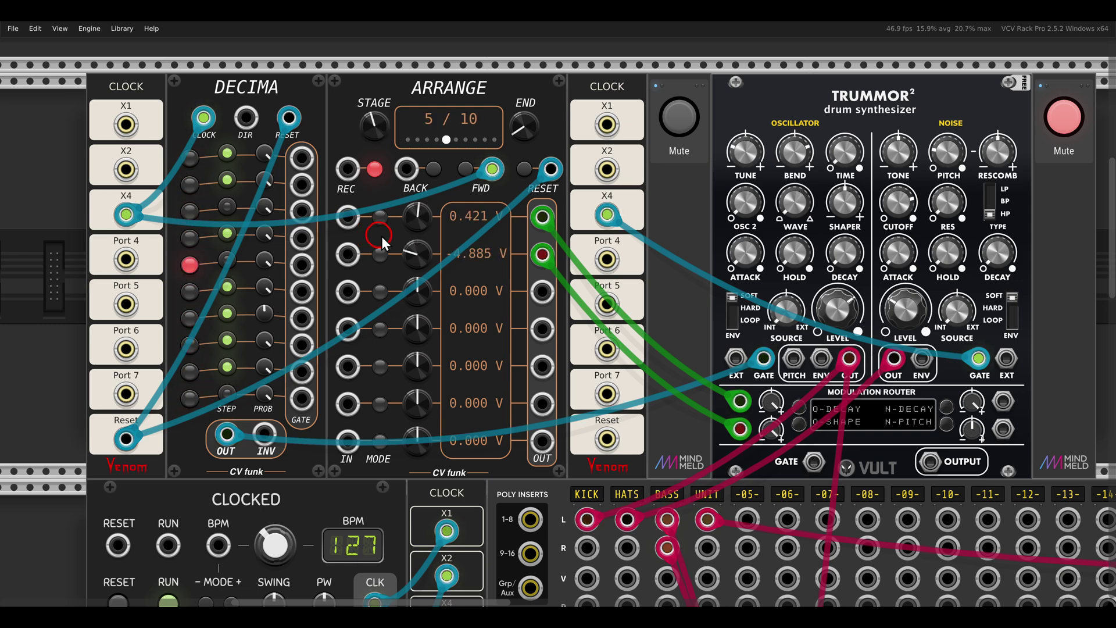
# Unmute the TRUMMOR2's noise voice and patch ARRANGE's channel 3 output to its Mod 2 input for N-DECAY.
pyautogui.moveTo(731, 232); pyautogui.dragTo(657, 235)
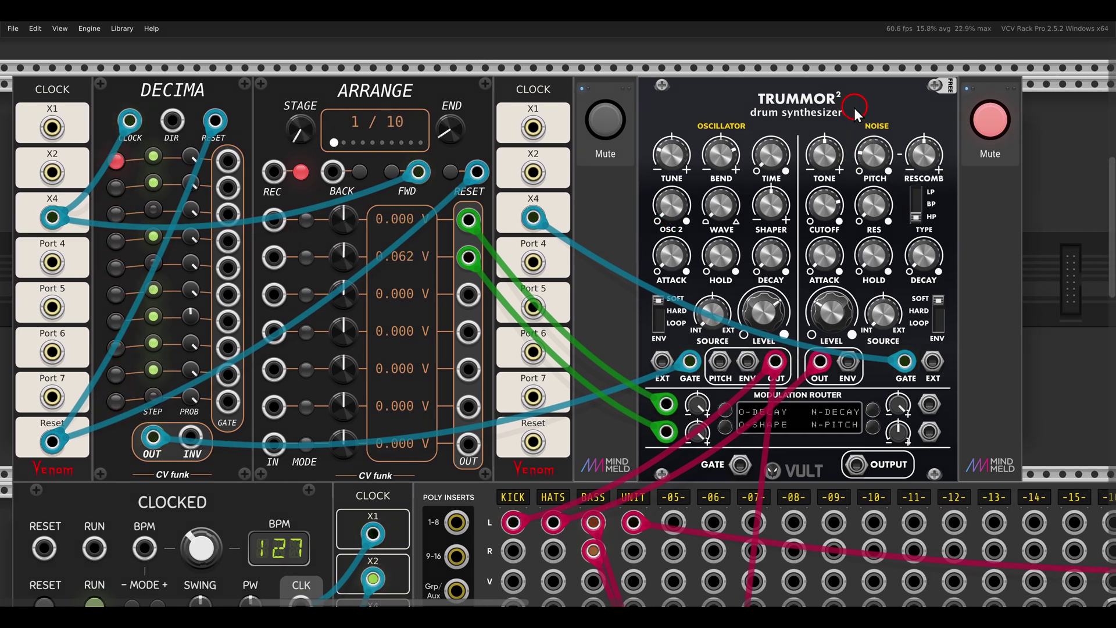
pyautogui.click(990, 120)
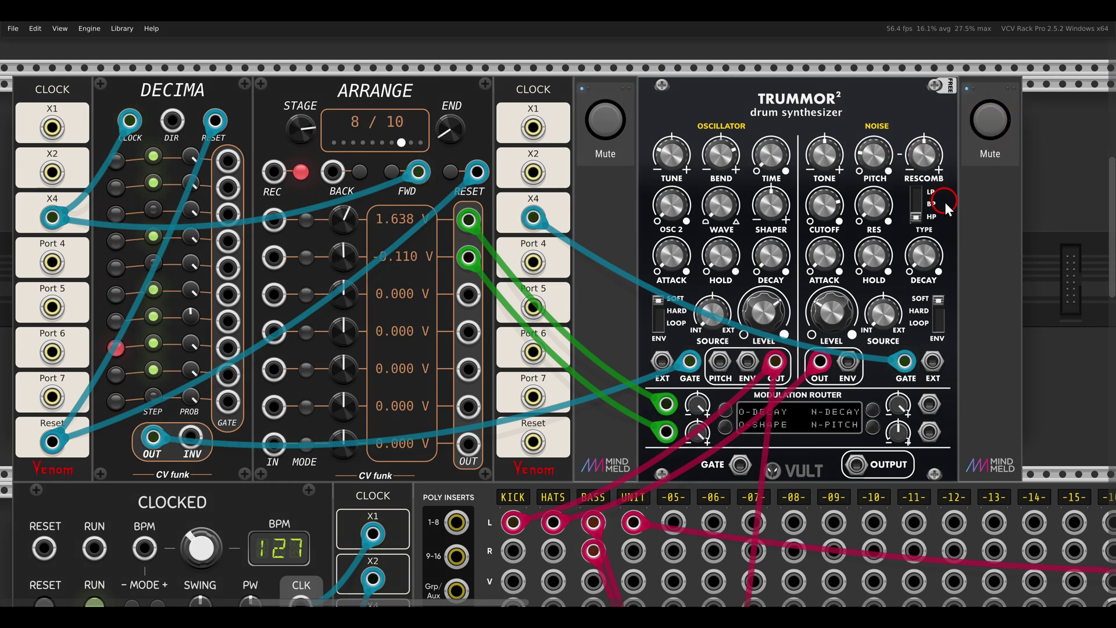
pyautogui.moveTo(475, 298); pyautogui.dragTo(926, 403)
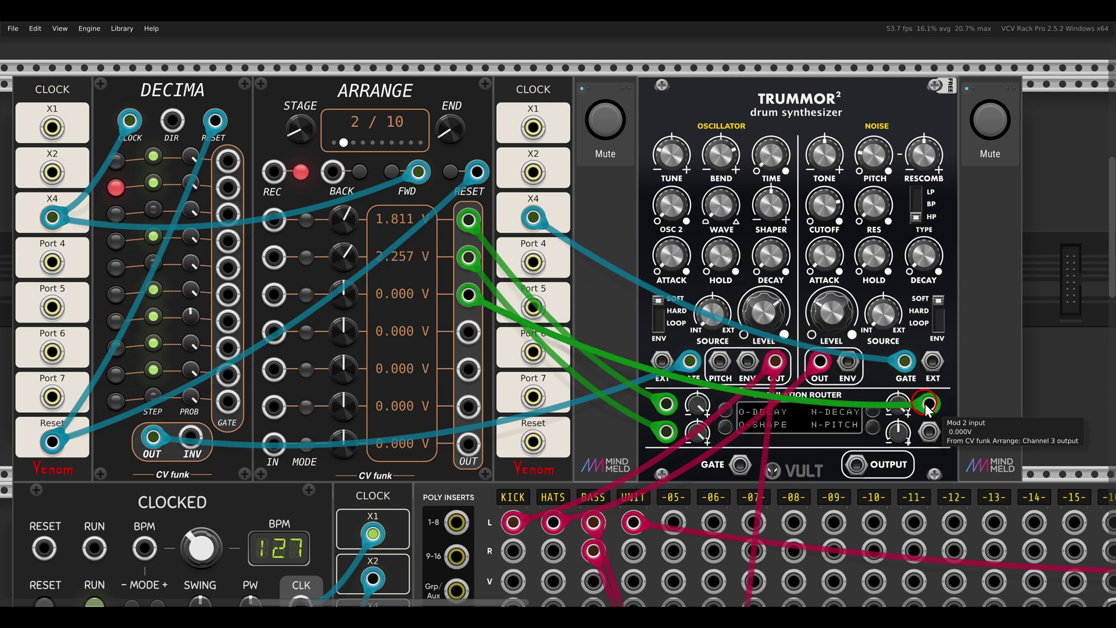
# Record varying channel 3 voltages across ARRANGE's stages to modulate the noise decay.
pyautogui.click(929, 197)
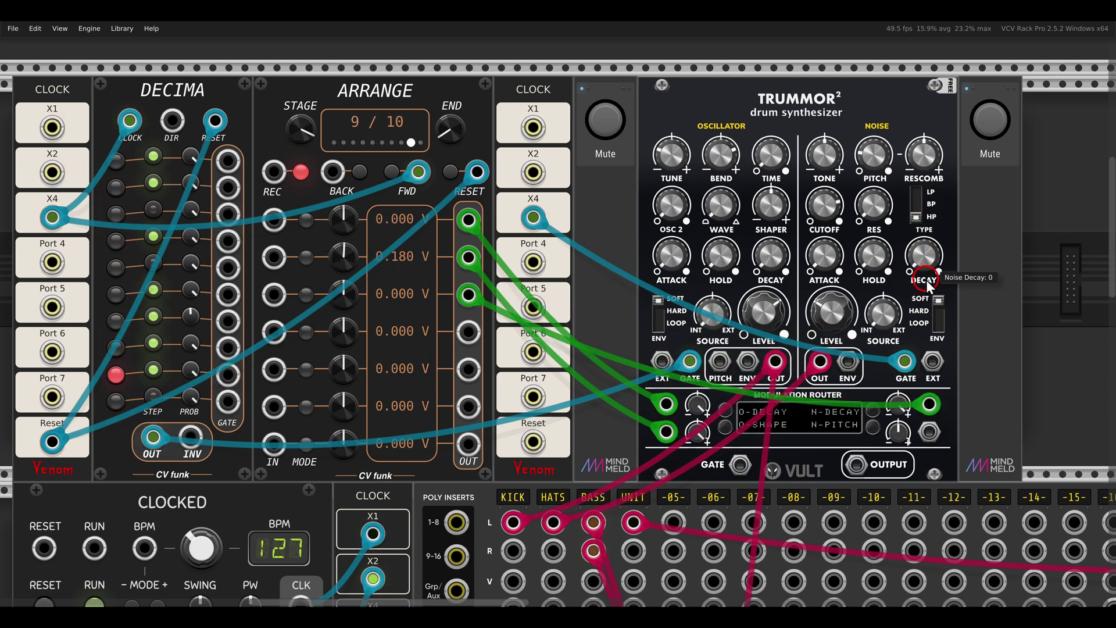
pyautogui.click(342, 300)
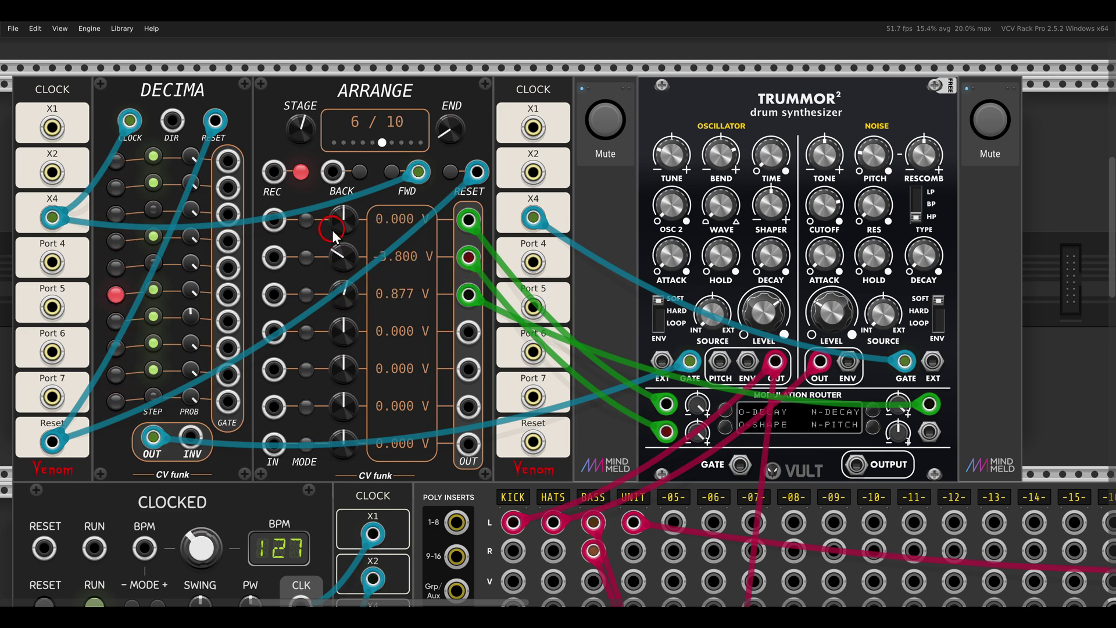
pyautogui.moveTo(338, 302); pyautogui.dragTo(371, 310)
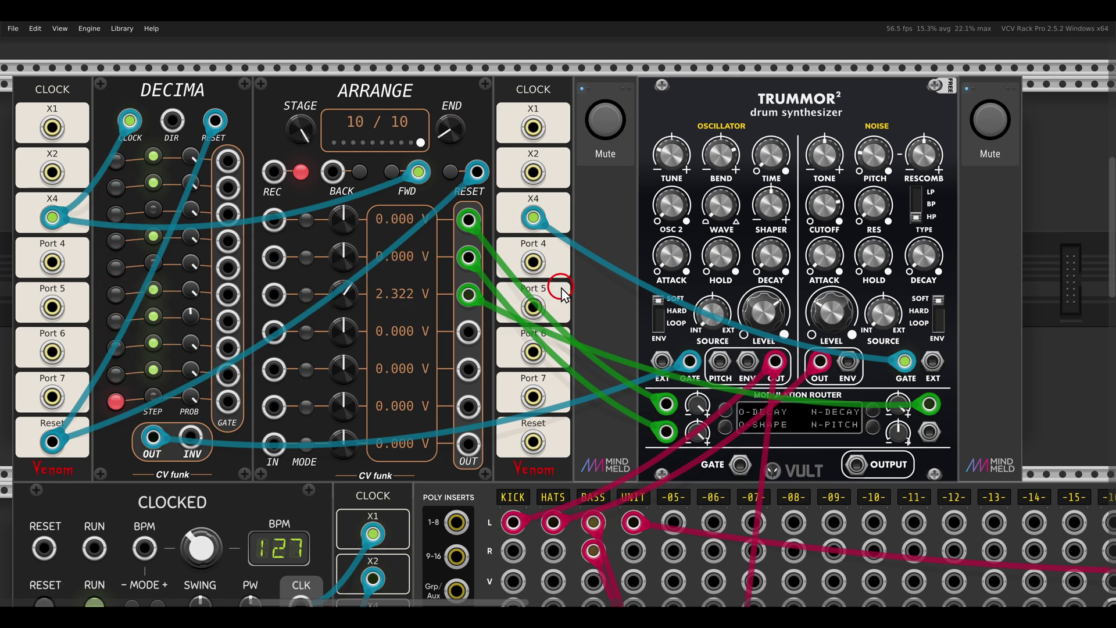
pyautogui.moveTo(597, 287); pyautogui.dragTo(651, 287)
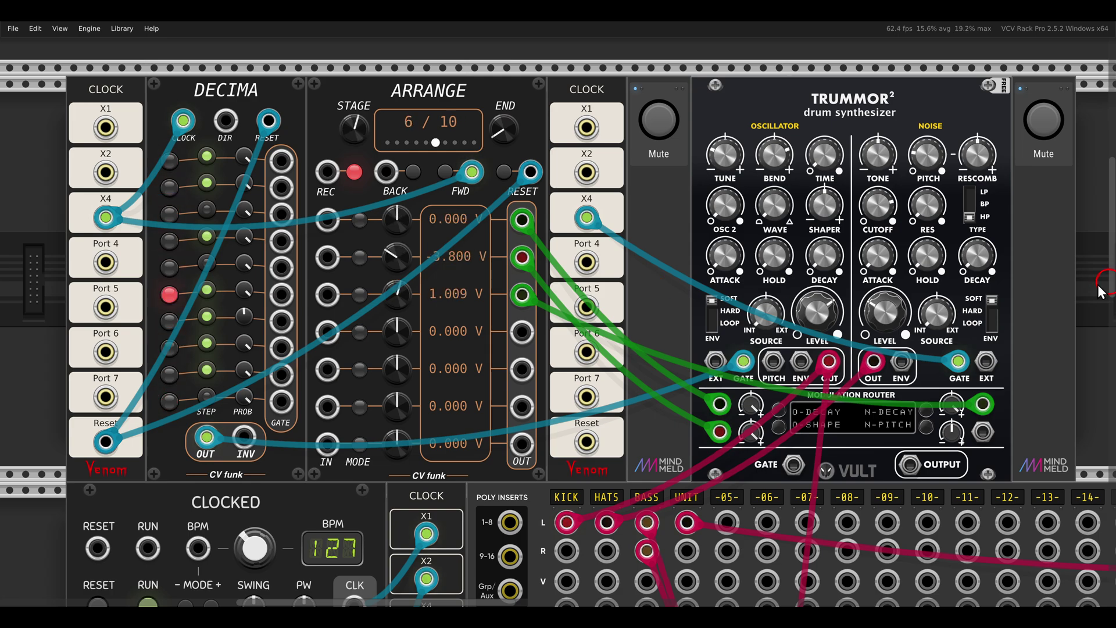
# Unmute the dual VCO UNIT voice sequenced by the ADDR-SEQ.
pyautogui.scroll(-15, 734, 300)
pyautogui.scroll(-2, 737, 298)
pyautogui.hscroll(-2, 737, 298)
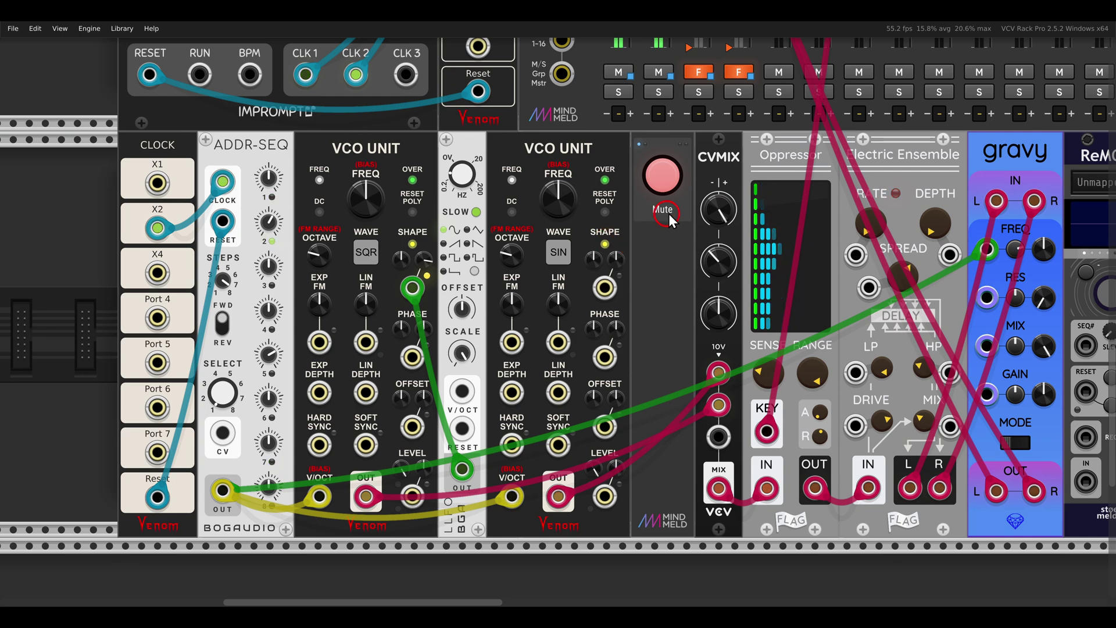
pyautogui.click(664, 183)
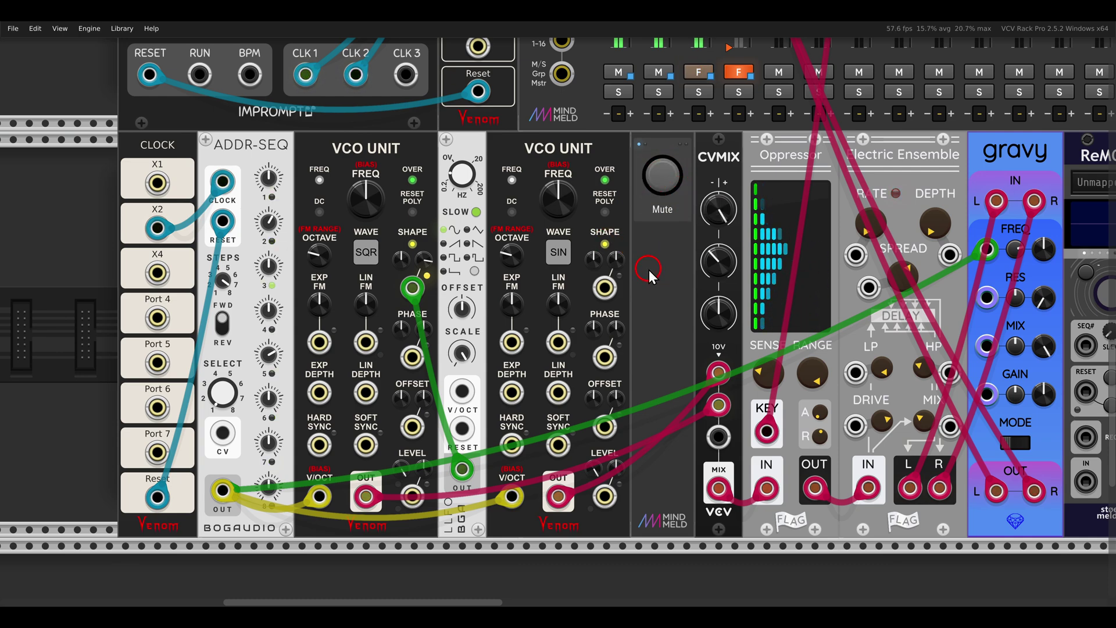
# Set the record mode of the ReMOVE Lite module beside the gravy filter to Move.
pyautogui.hscroll(1, 669, 269)
pyautogui.moveTo(673, 267); pyautogui.dragTo(595, 264)
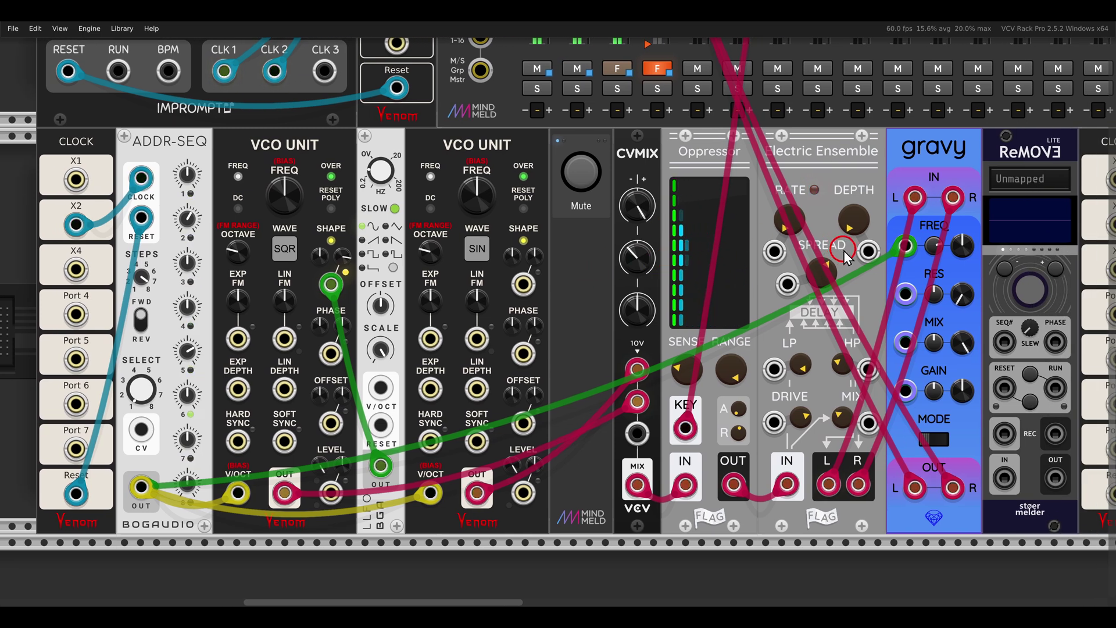
pyautogui.moveTo(849, 259); pyautogui.dragTo(558, 263)
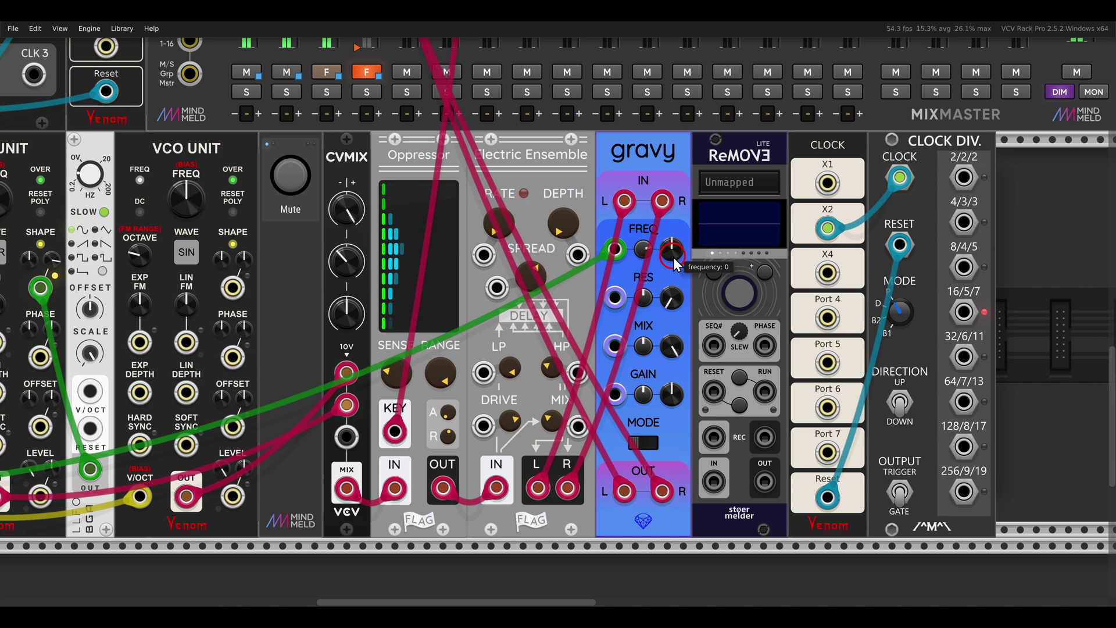
pyautogui.moveTo(662, 201); pyautogui.dragTo(674, 248)
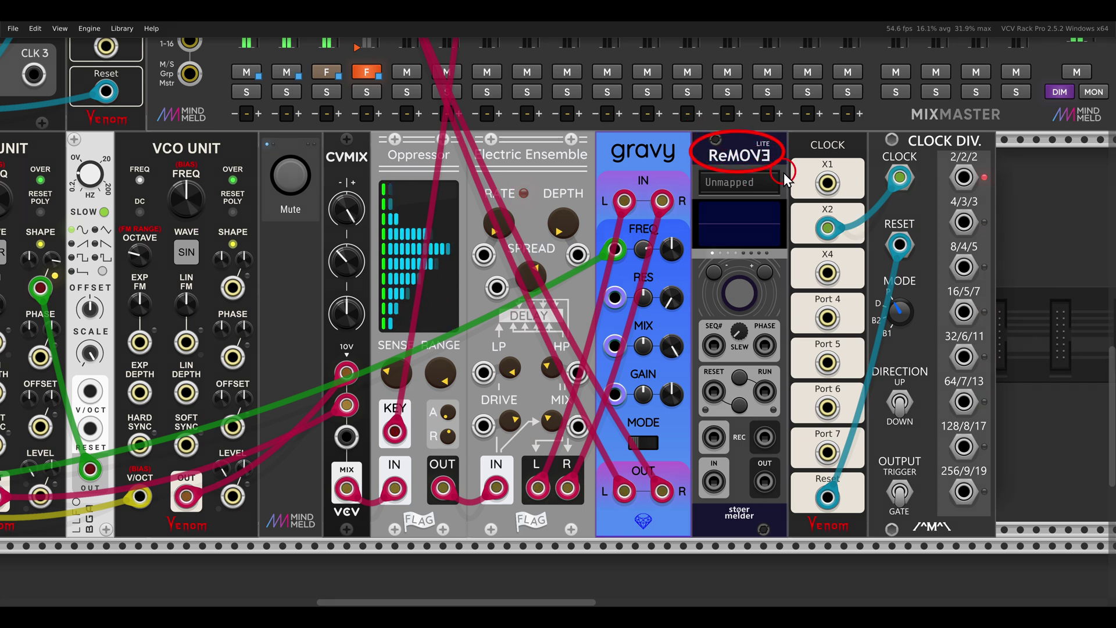
pyautogui.scroll(3, 779, 209)
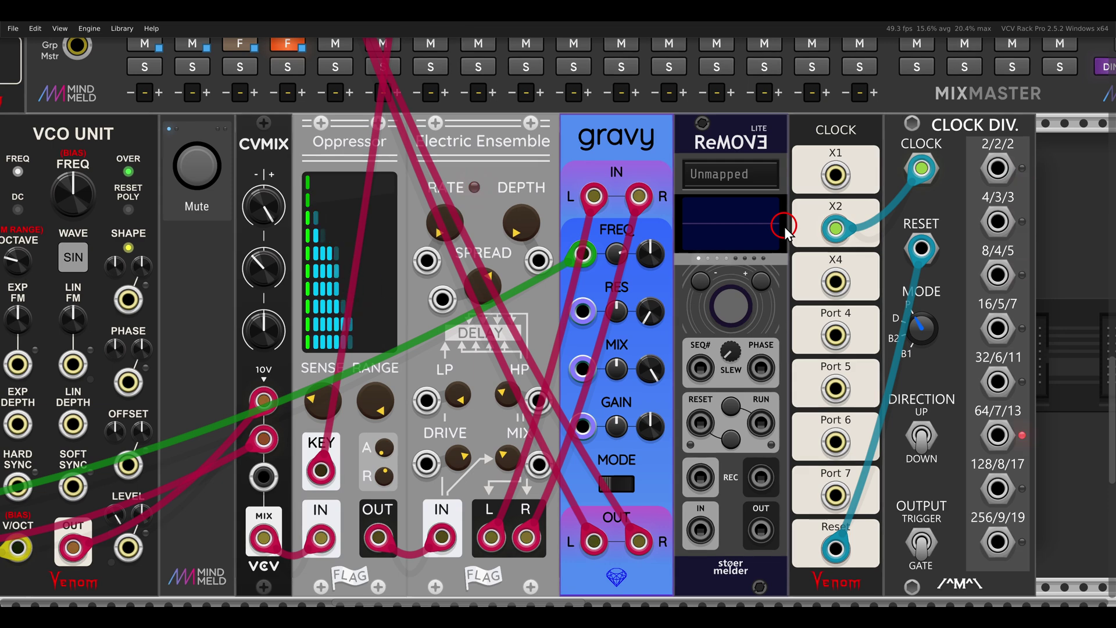
pyautogui.rightClick(675, 86)
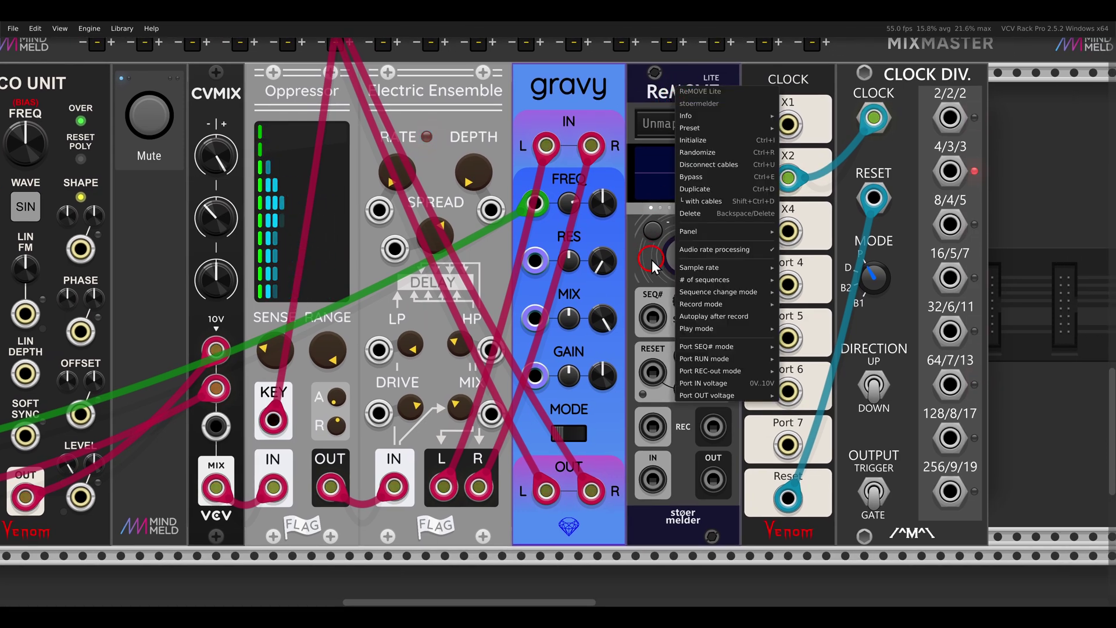
pyautogui.moveTo(700, 306)
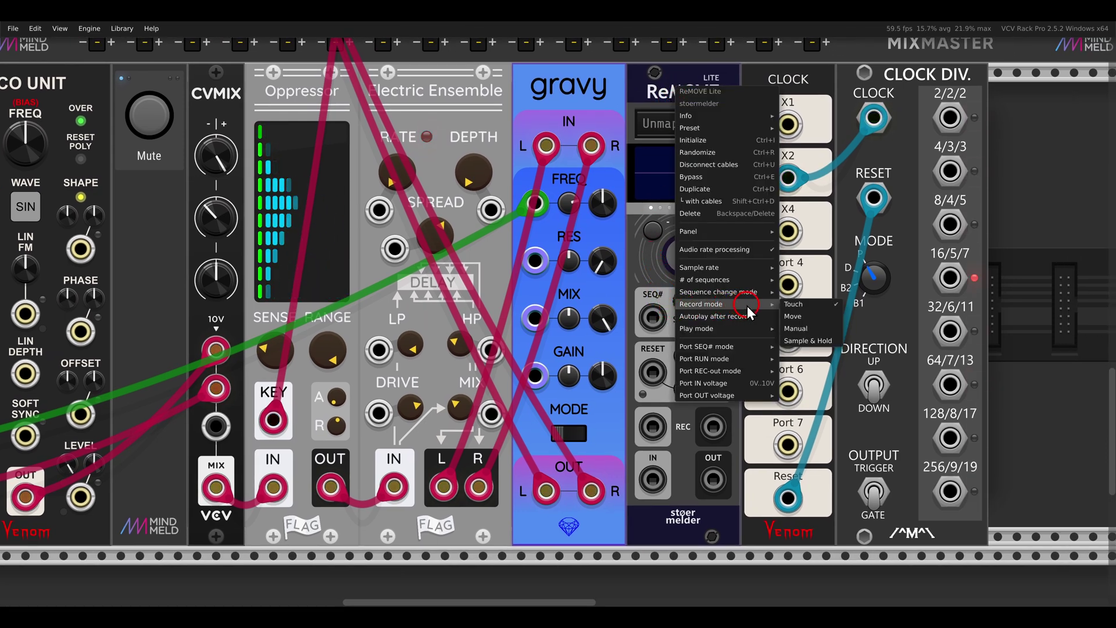
pyautogui.click(810, 318)
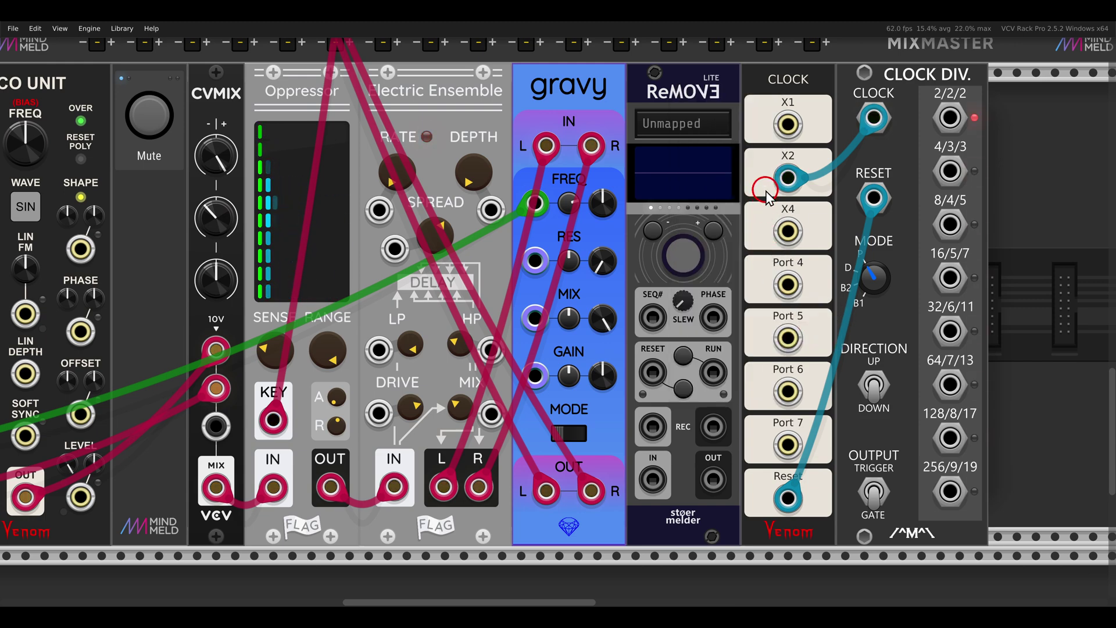
# Map ReMOVE Lite to the gravy filter's frequency knob.
pyautogui.hscroll(-2, 755, 184)
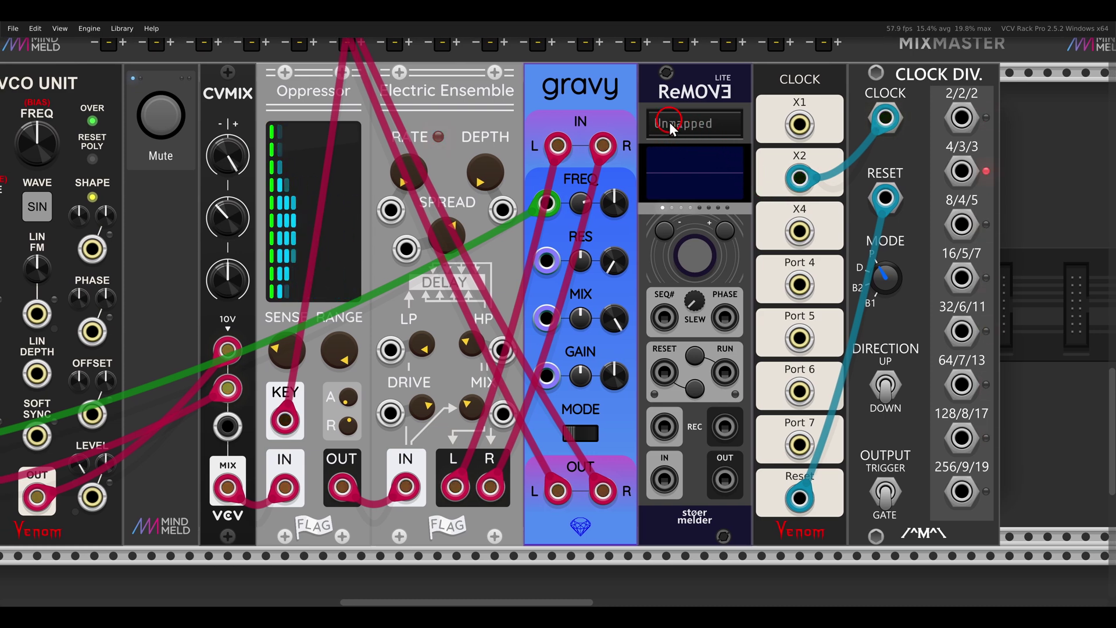
pyautogui.click(685, 126)
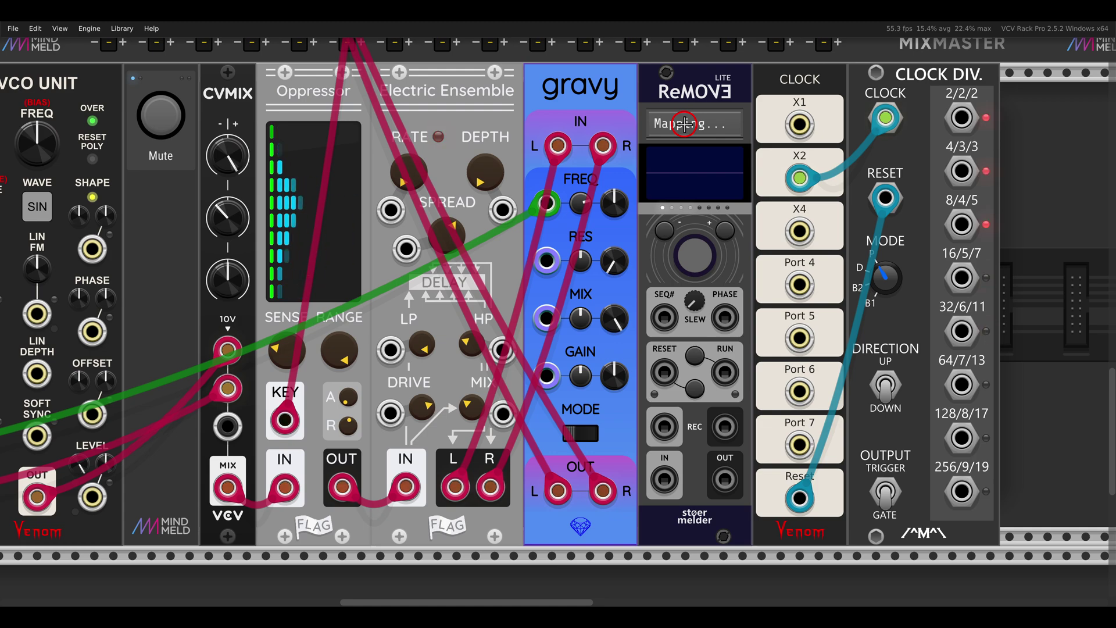
pyautogui.click(621, 191)
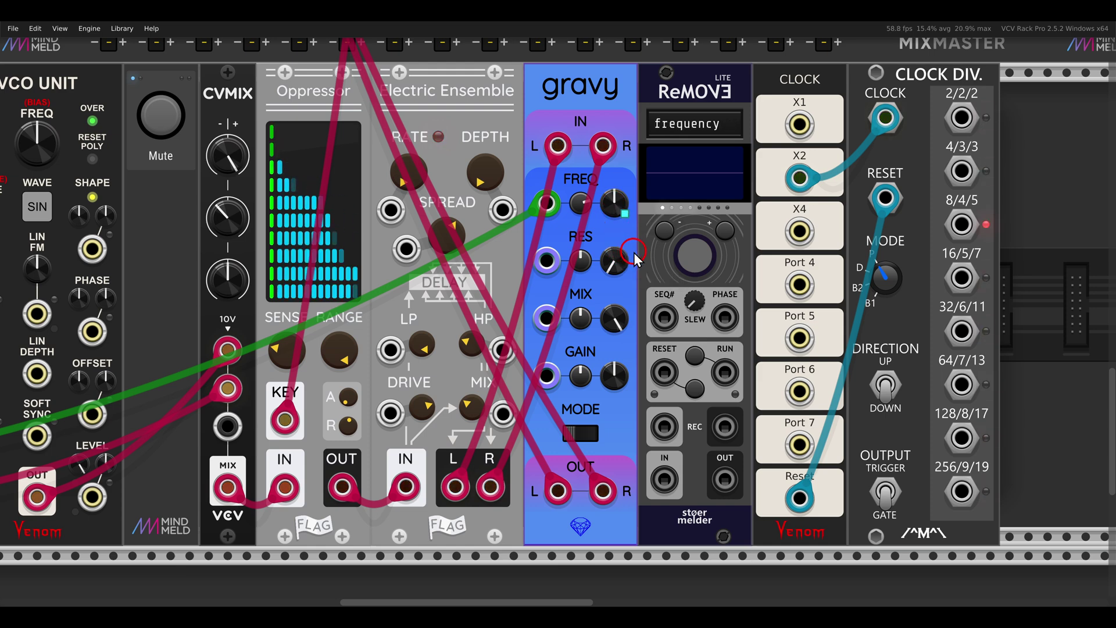
# Record a movement of gravy's frequency knob in ReMOVE Lite and run its playback.
pyautogui.click(692, 256)
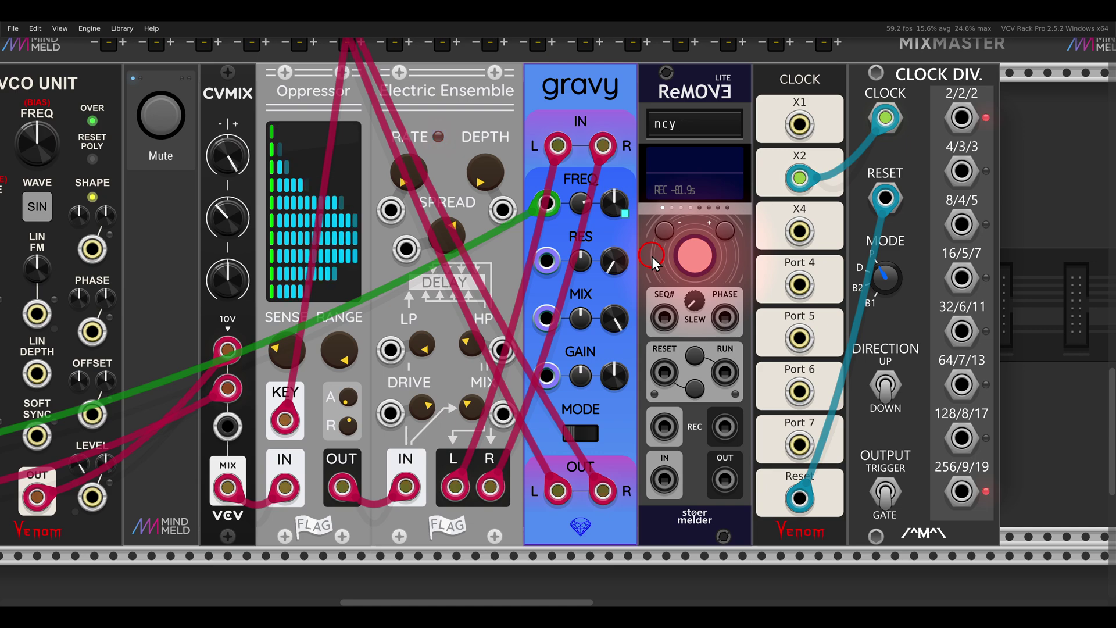
pyautogui.moveTo(620, 221)
pyautogui.mouseDown()
pyautogui.moveTo(609, 179)
pyautogui.moveTo(621, 227)
pyautogui.mouseUp()
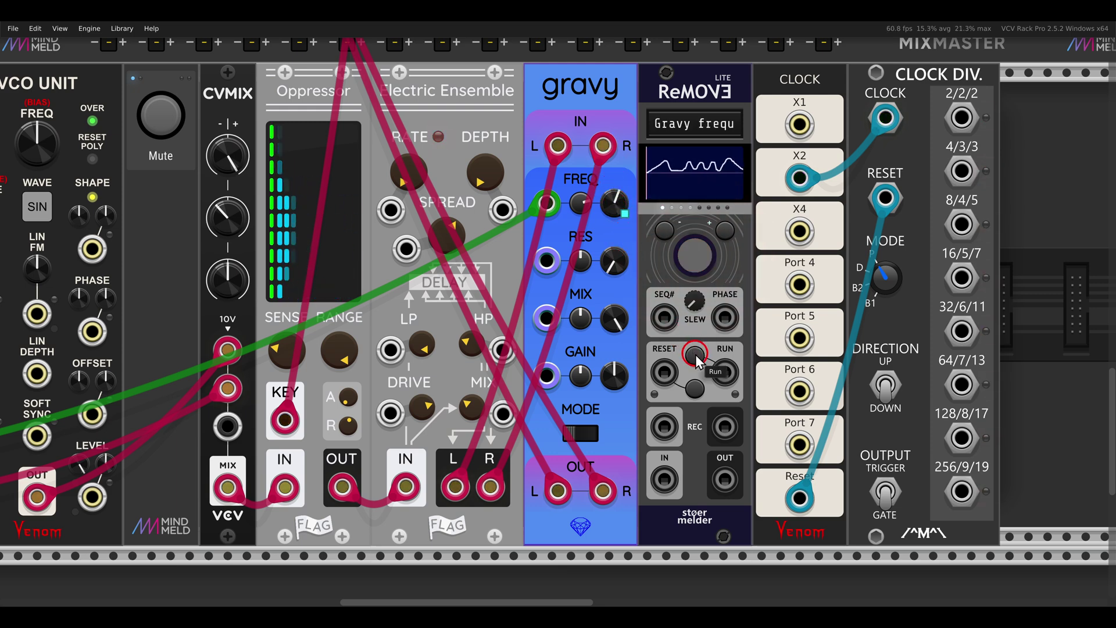
pyautogui.click(650, 285)
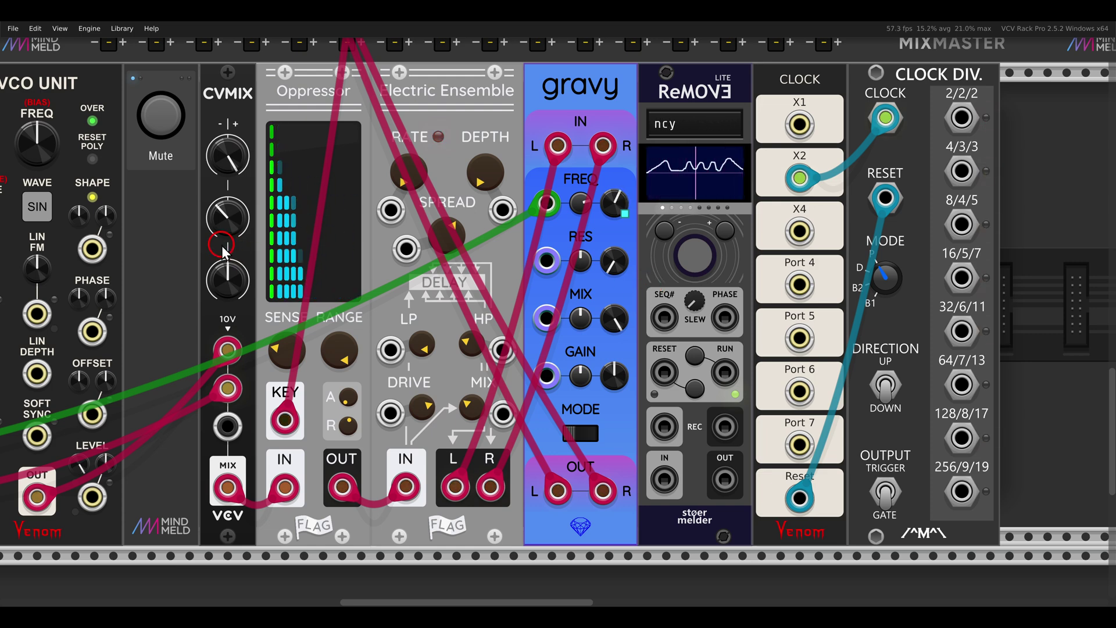
# Patch the CLOCK DIV.'s 16/5/7 output to ReMOVE Lite's RESET input.
pyautogui.hscroll(-5, 618, 250)
pyautogui.hscroll(-2, 618, 250)
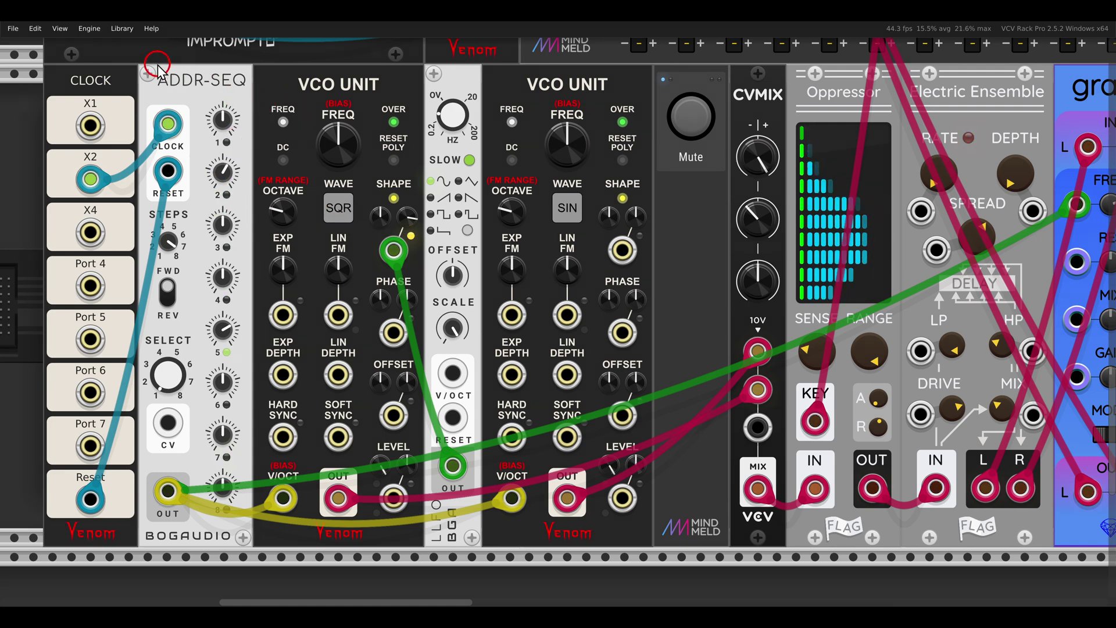
pyautogui.moveTo(822, 257); pyautogui.dragTo(255, 261)
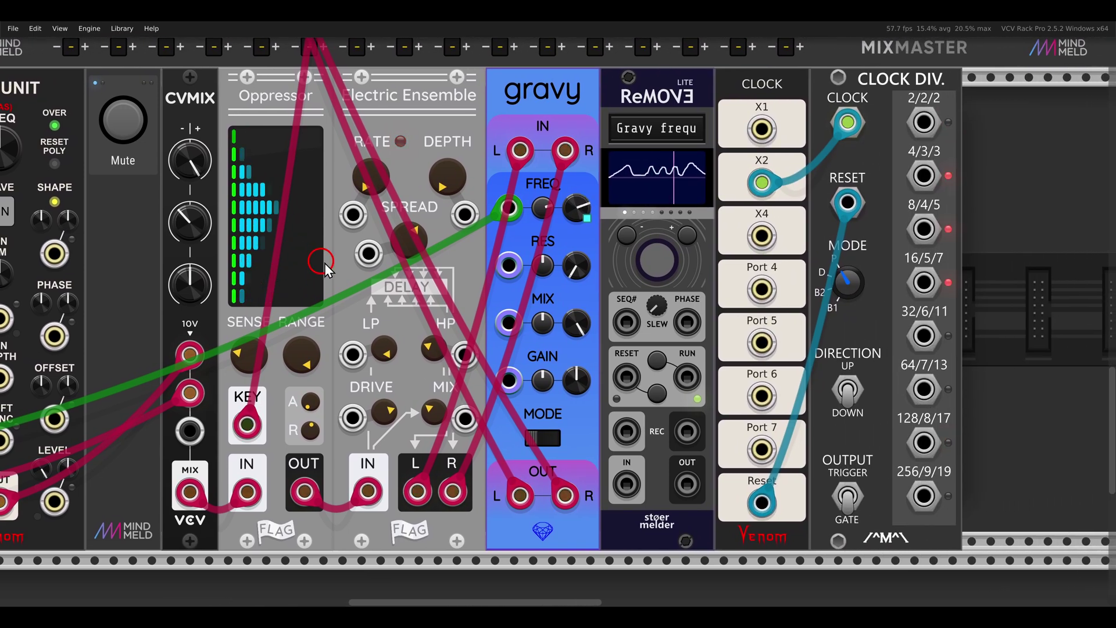
pyautogui.moveTo(477, 287)
pyautogui.mouseDown()
pyautogui.moveTo(458, 280)
pyautogui.moveTo(458, 290)
pyautogui.mouseUp()
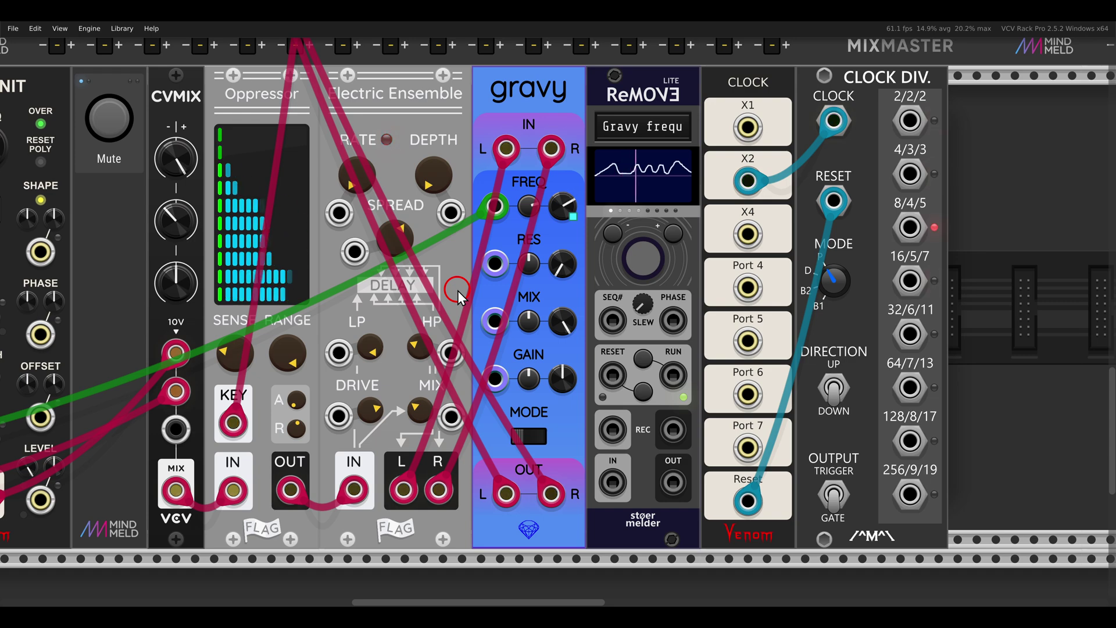
pyautogui.moveTo(910, 281); pyautogui.dragTo(612, 375)
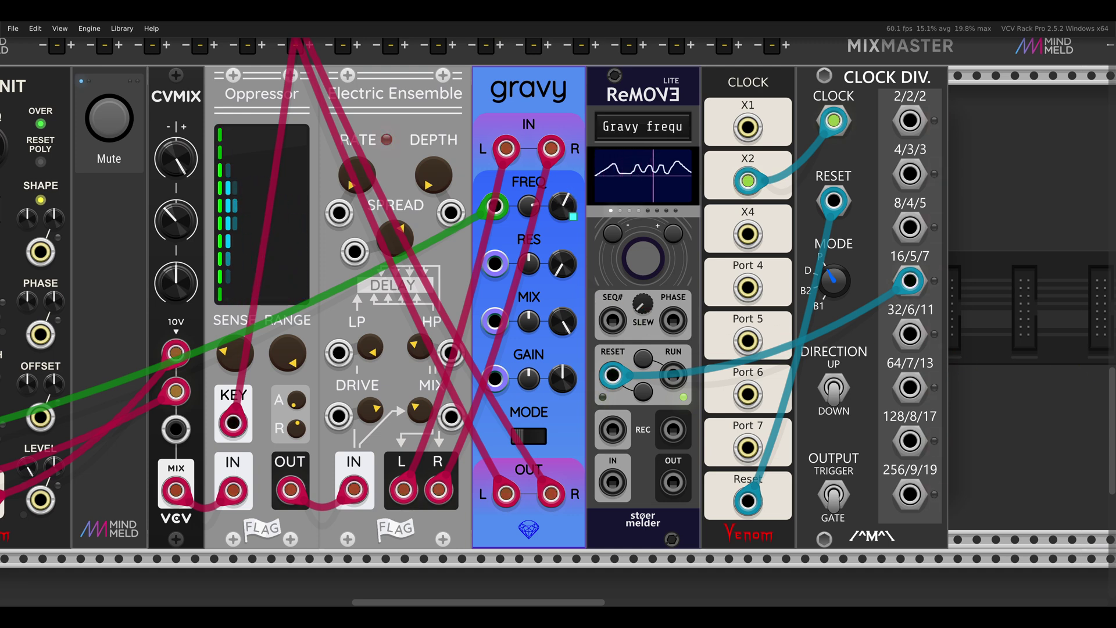
# Unmute the voice sequenced by slips using the Mute module between its VCO UNIT and ADSR EG.
pyautogui.scroll(-2, 1001, 253)
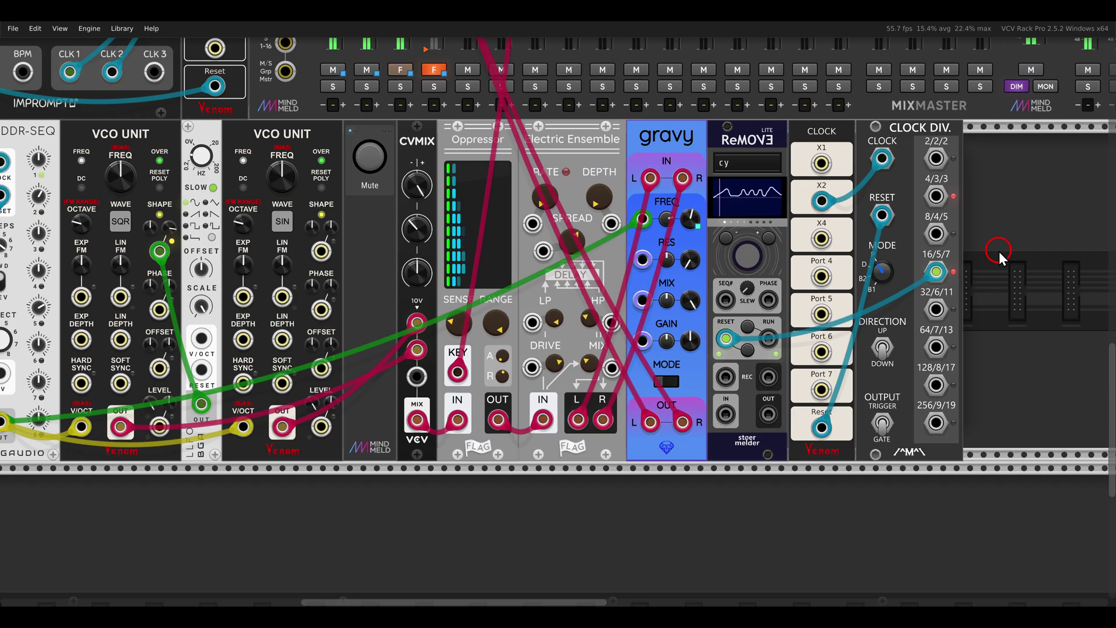
pyautogui.moveTo(987, 167); pyautogui.dragTo(584, 372)
pyautogui.moveTo(849, 121); pyautogui.dragTo(668, 372)
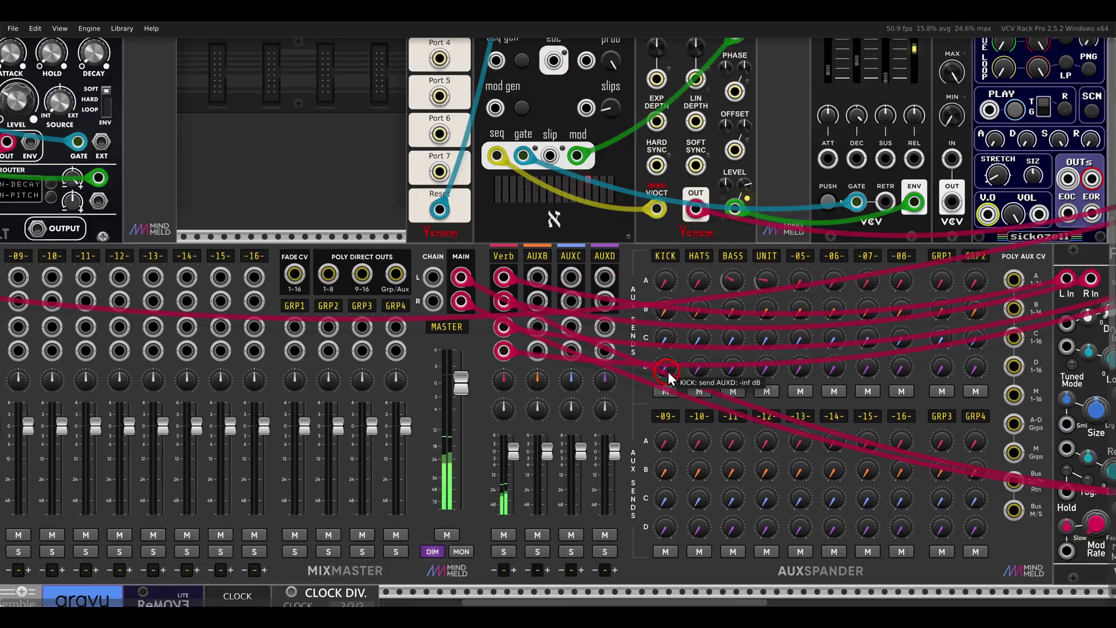
pyautogui.moveTo(875, 203); pyautogui.dragTo(580, 363)
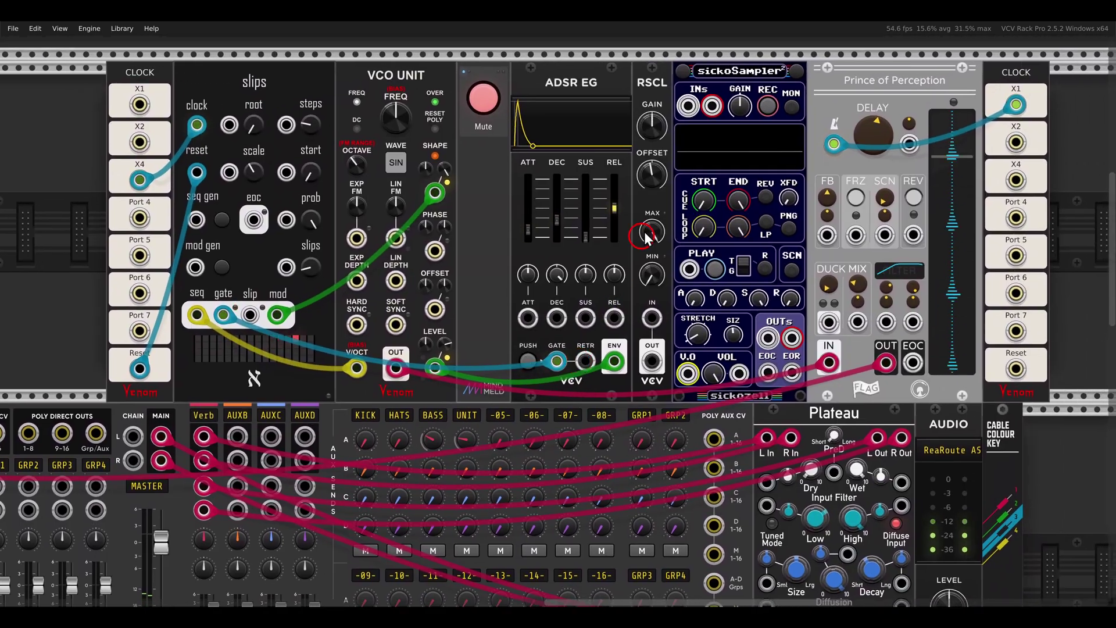
pyautogui.moveTo(678, 54); pyautogui.dragTo(806, 91)
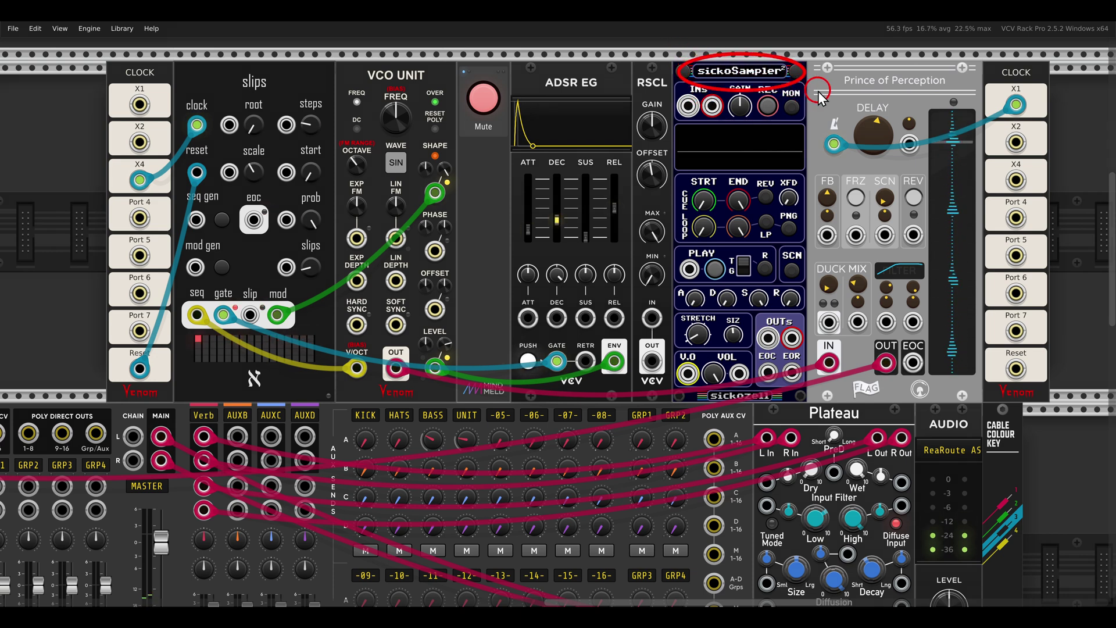
pyautogui.press('Escape')
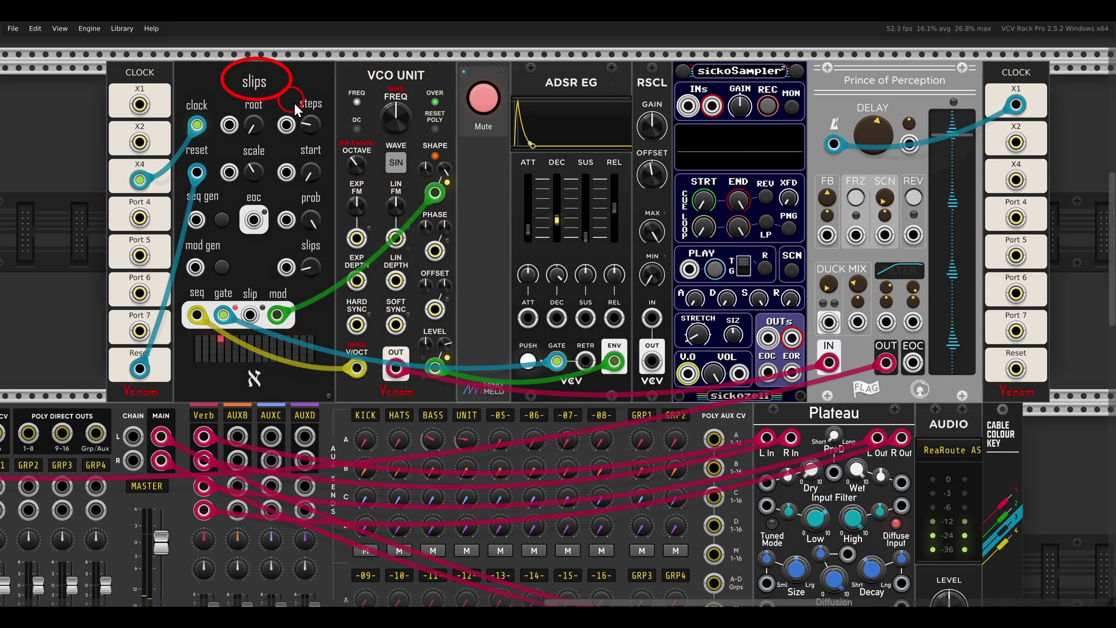
pyautogui.click(484, 134)
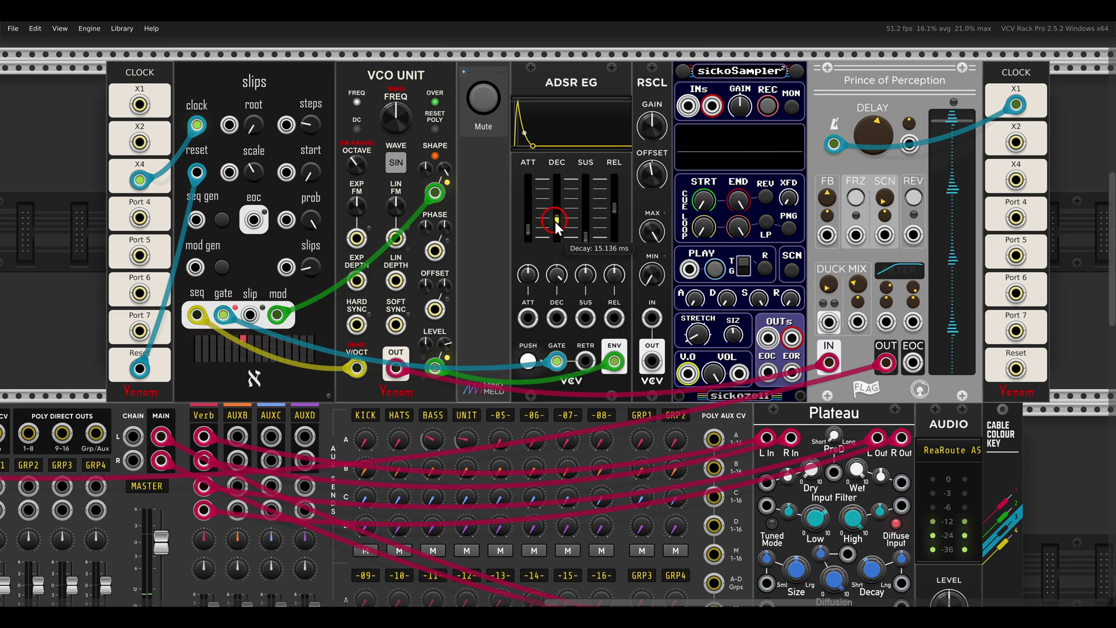
# Patch the RSCL output to sickoSampler's left input and sickoSampler's left output to the ADSR EG's decay CV input.
pyautogui.moveTo(556, 221)
pyautogui.mouseDown()
pyautogui.moveTo(556, 181)
pyautogui.moveTo(558, 221)
pyautogui.mouseUp()
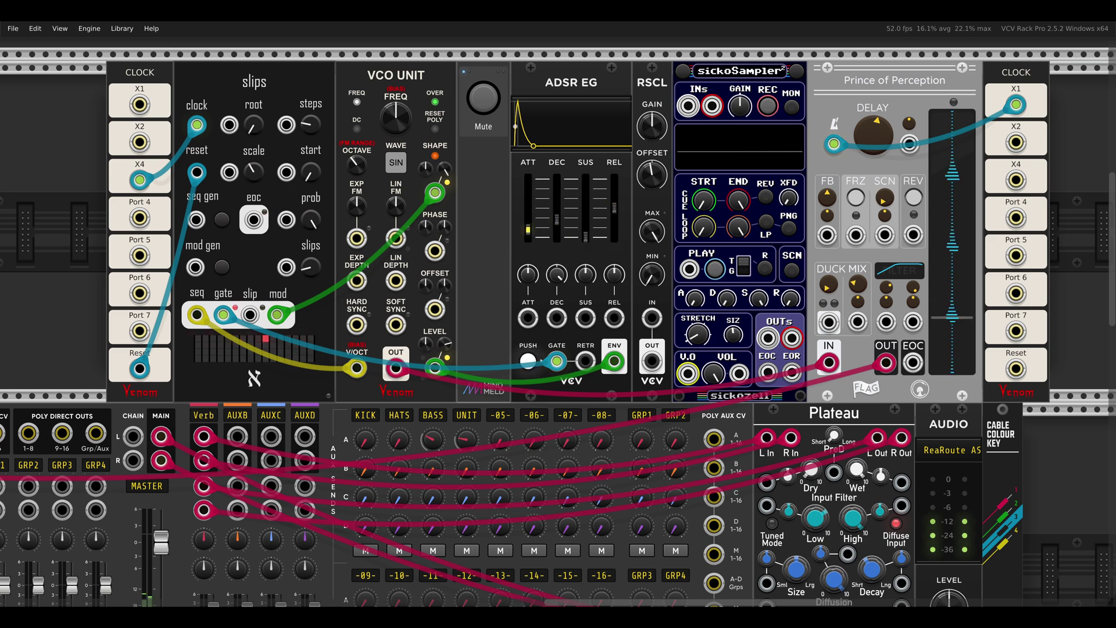
pyautogui.click(920, 225)
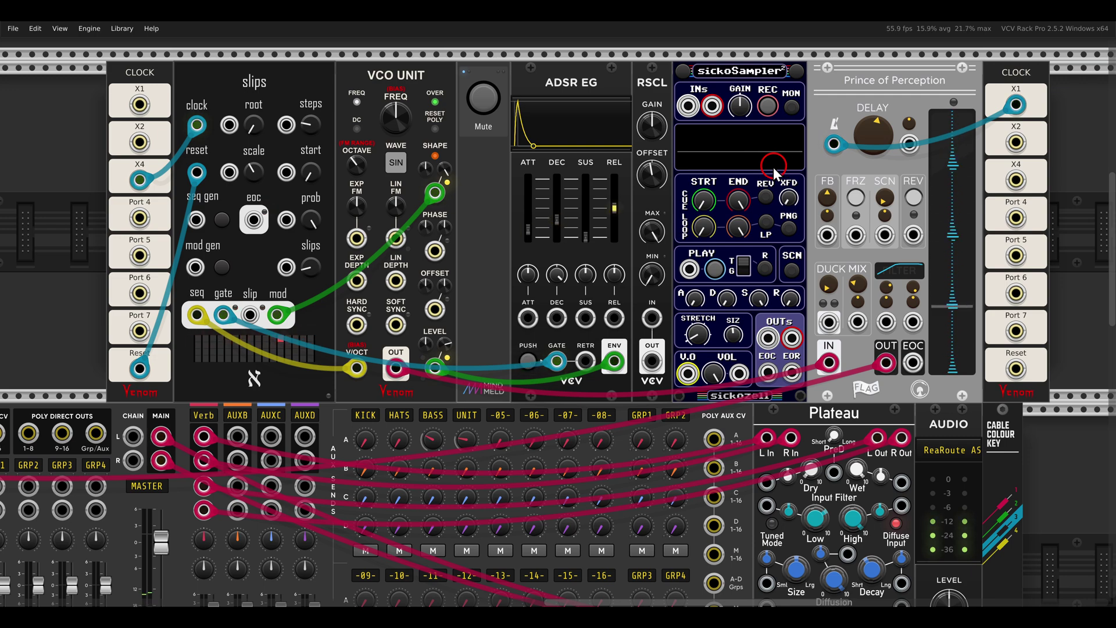
pyautogui.click(657, 182)
pyautogui.moveTo(657, 184)
pyautogui.mouseDown()
pyautogui.moveTo(659, 152)
pyautogui.moveTo(656, 181)
pyautogui.mouseUp()
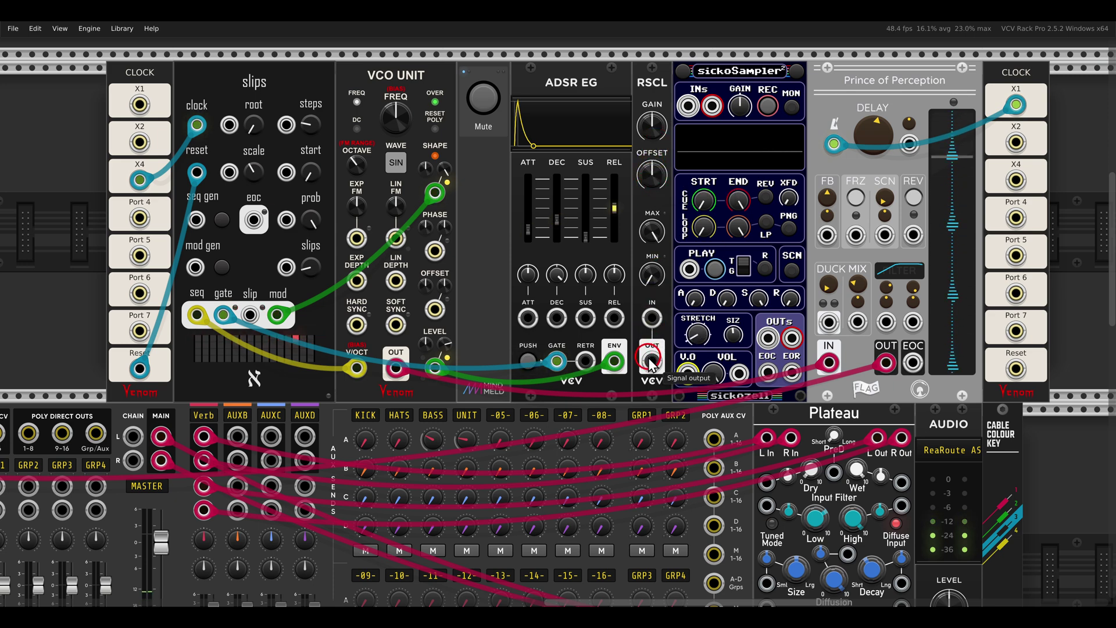
pyautogui.moveTo(652, 361); pyautogui.dragTo(680, 119)
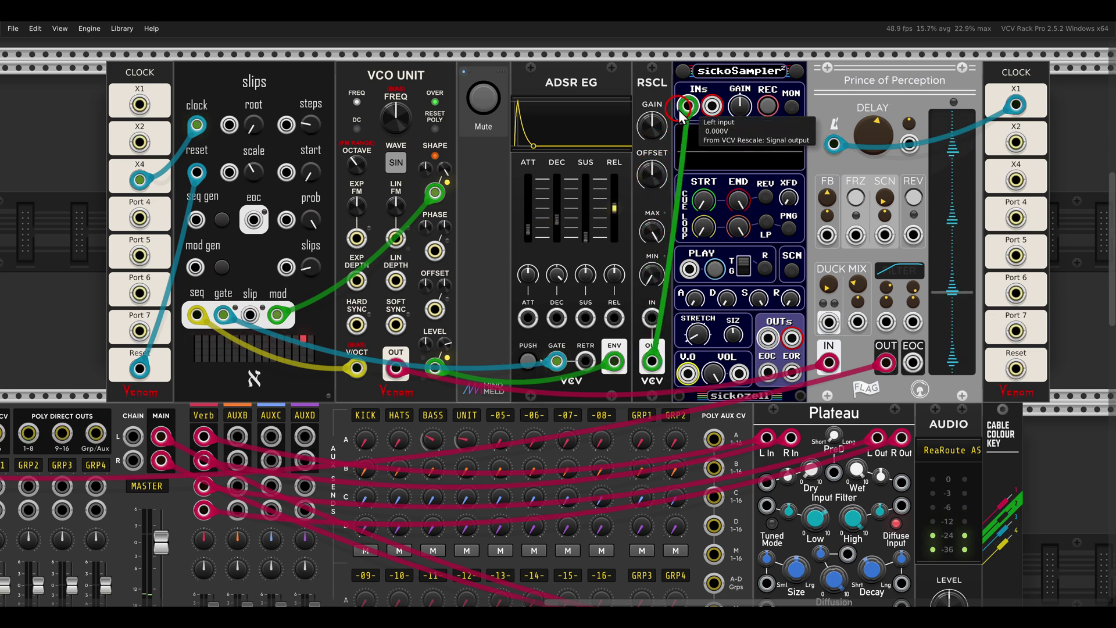
pyautogui.moveTo(767, 337); pyautogui.dragTo(557, 318)
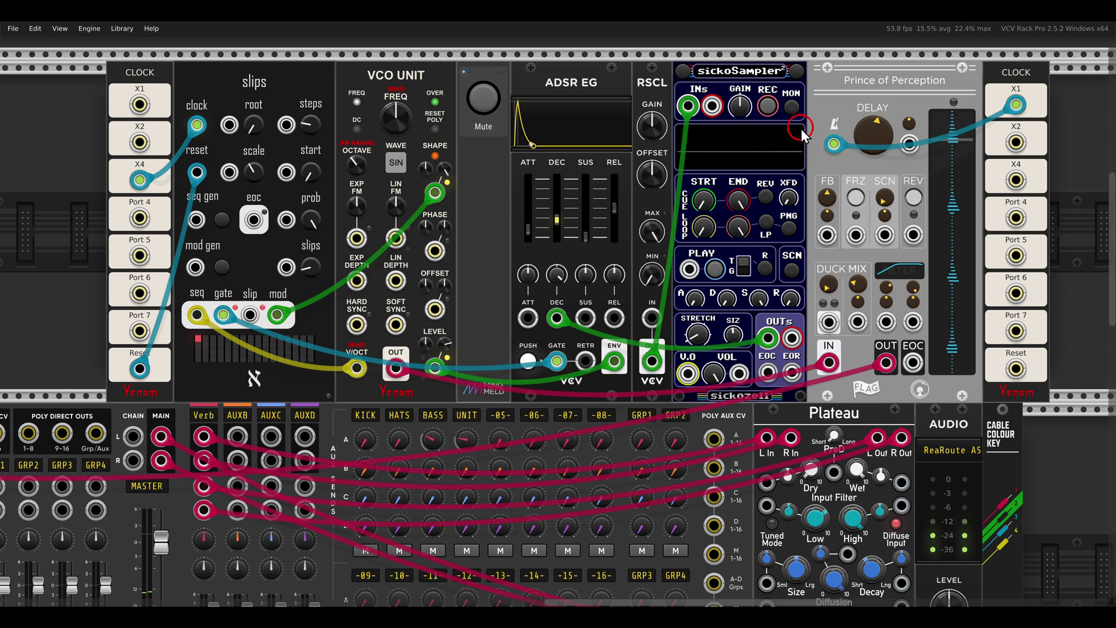
# Turn on sickoSampler's input monitoring, try out the RSCL offset on the envelope decay, and reset the offset to 0 V.
pyautogui.click(792, 108)
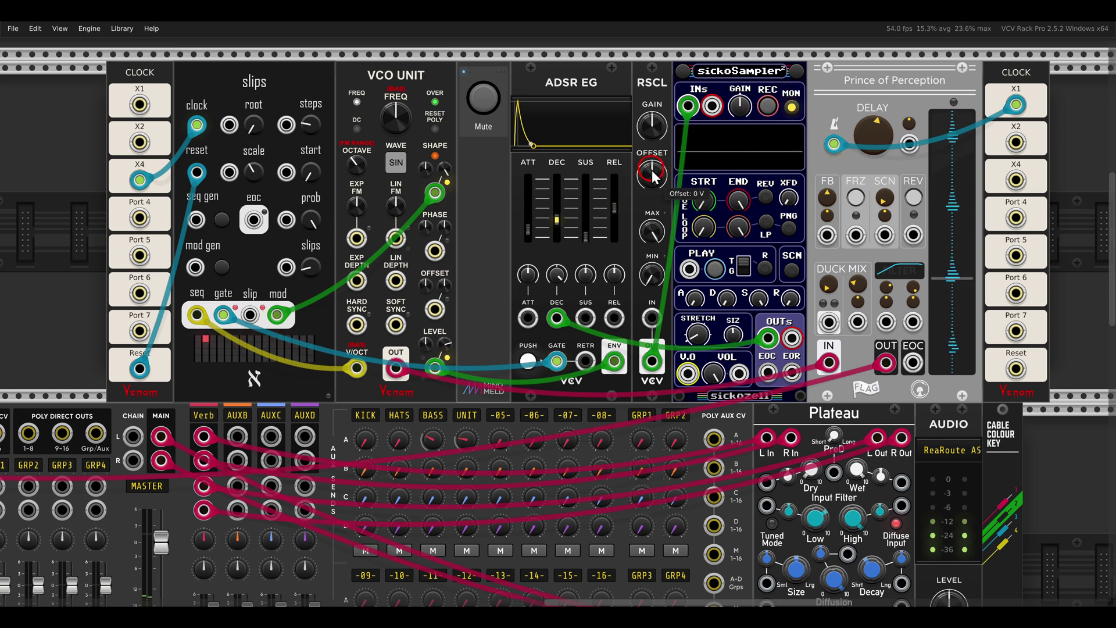
pyautogui.moveTo(650, 169); pyautogui.dragTo(660, 173)
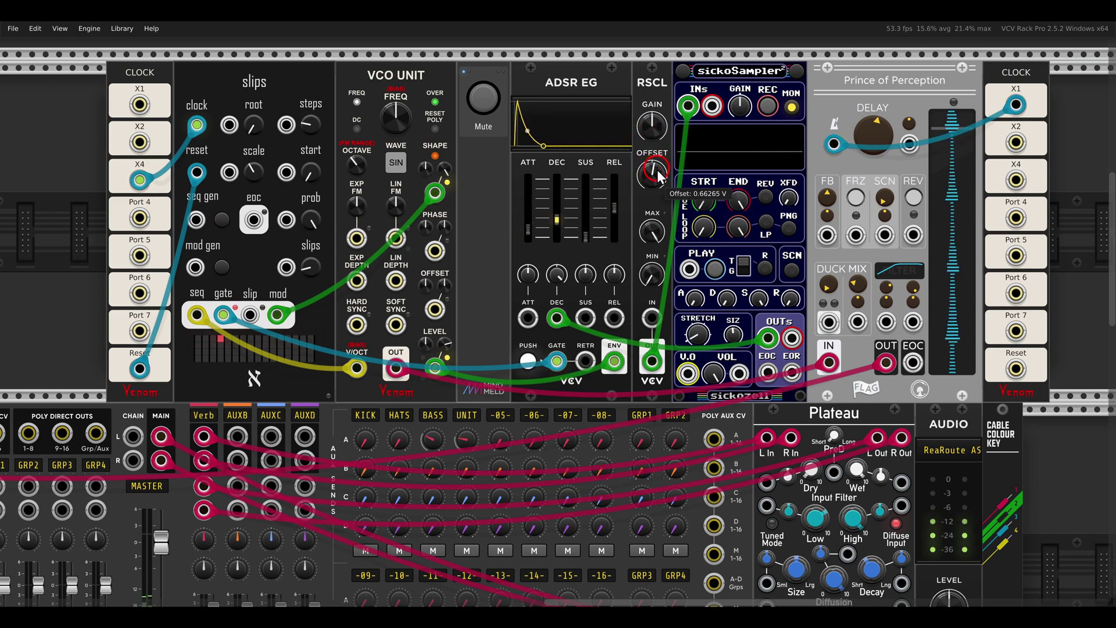
pyautogui.doubleClick(657, 171)
# Record a movement of the RSCL offset knob into sickoSampler.
pyautogui.click(767, 107)
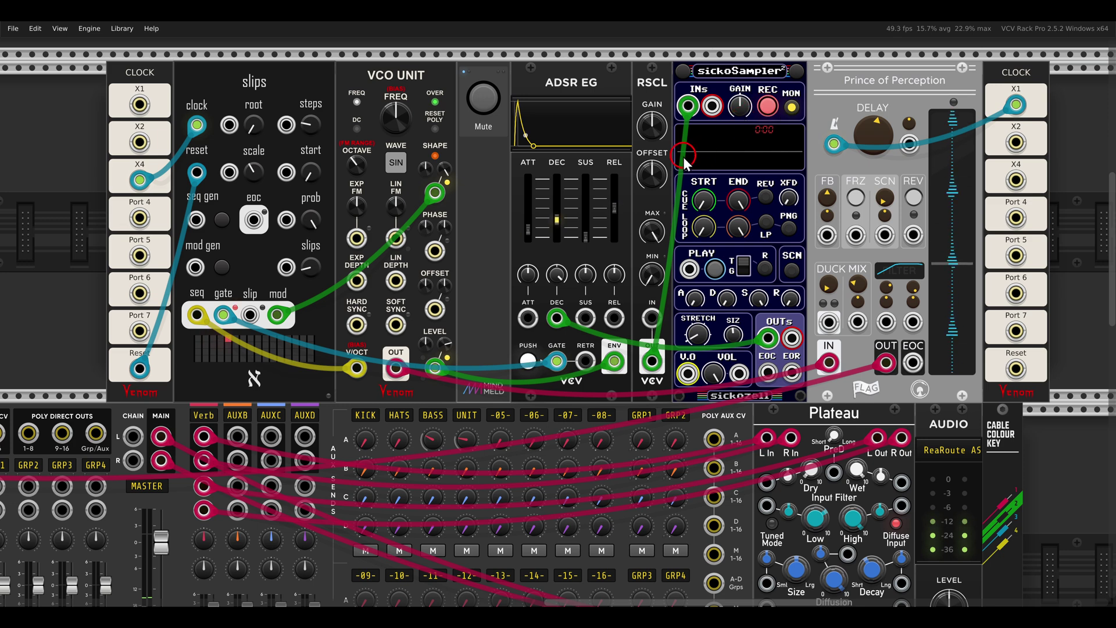
pyautogui.moveTo(657, 174)
pyautogui.mouseDown()
pyautogui.moveTo(653, 153)
pyautogui.moveTo(660, 175)
pyautogui.mouseUp()
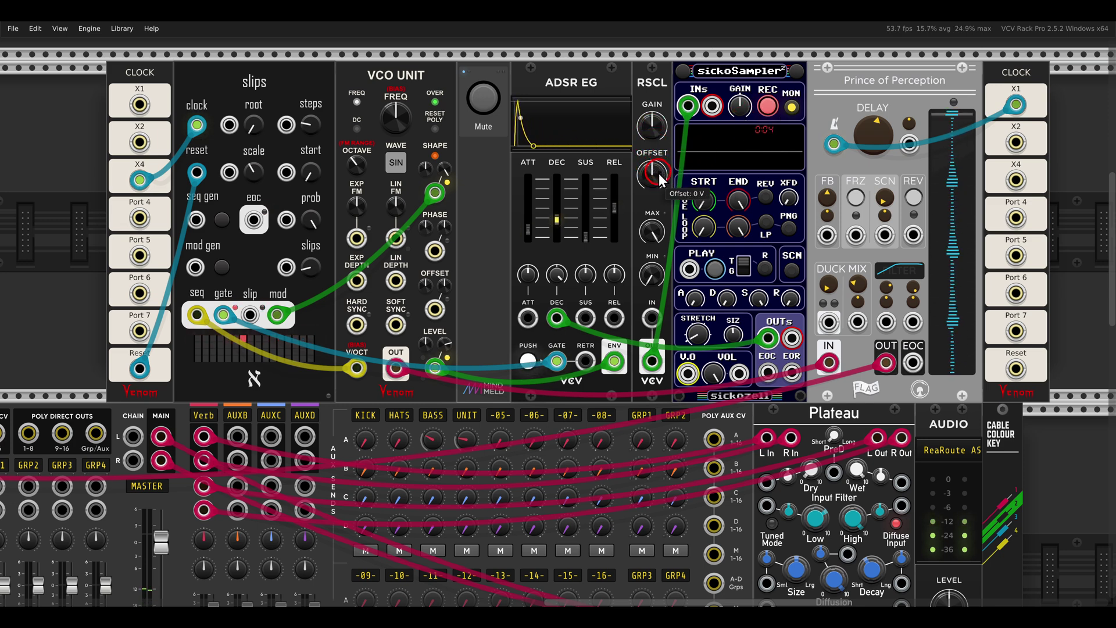
pyautogui.click(767, 106)
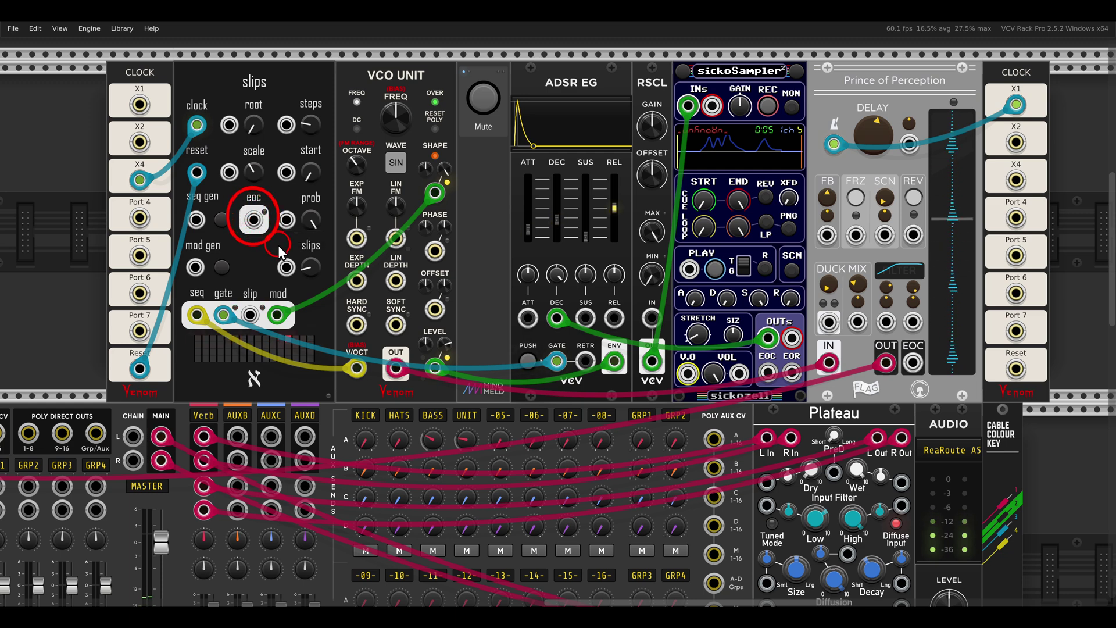
# Patch slips' eoc output to sickoSampler's PLAY input with a blue cable and move the sample's cue start slightly forward.
pyautogui.press('3')
pyautogui.moveTo(252, 218); pyautogui.dragTo(685, 270)
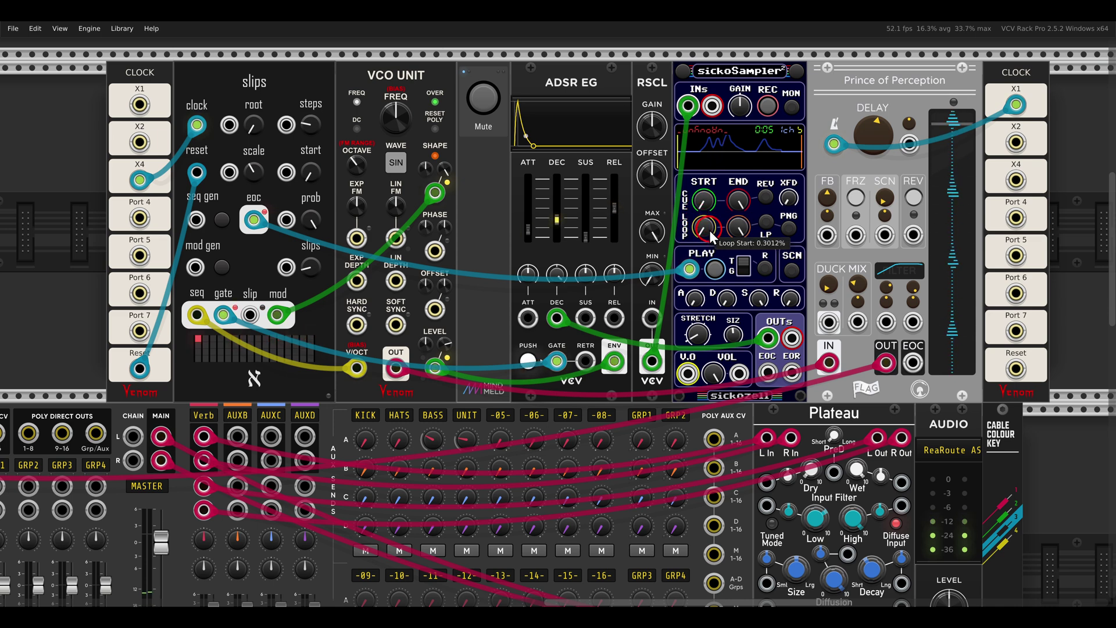
pyautogui.moveTo(710, 230); pyautogui.dragTo(707, 175)
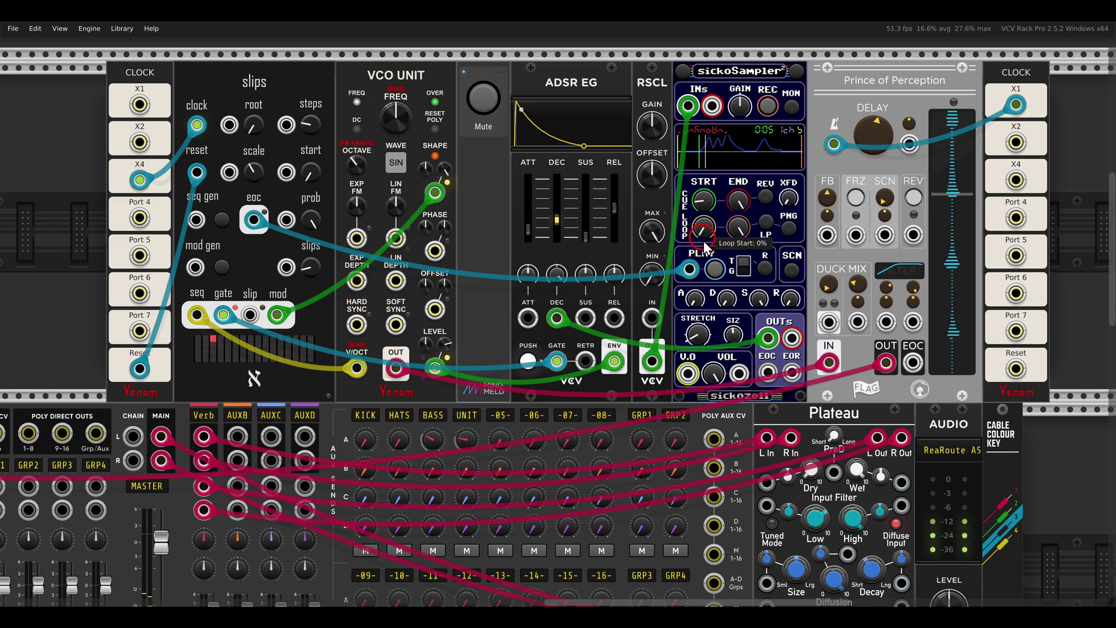
pyautogui.click(710, 267)
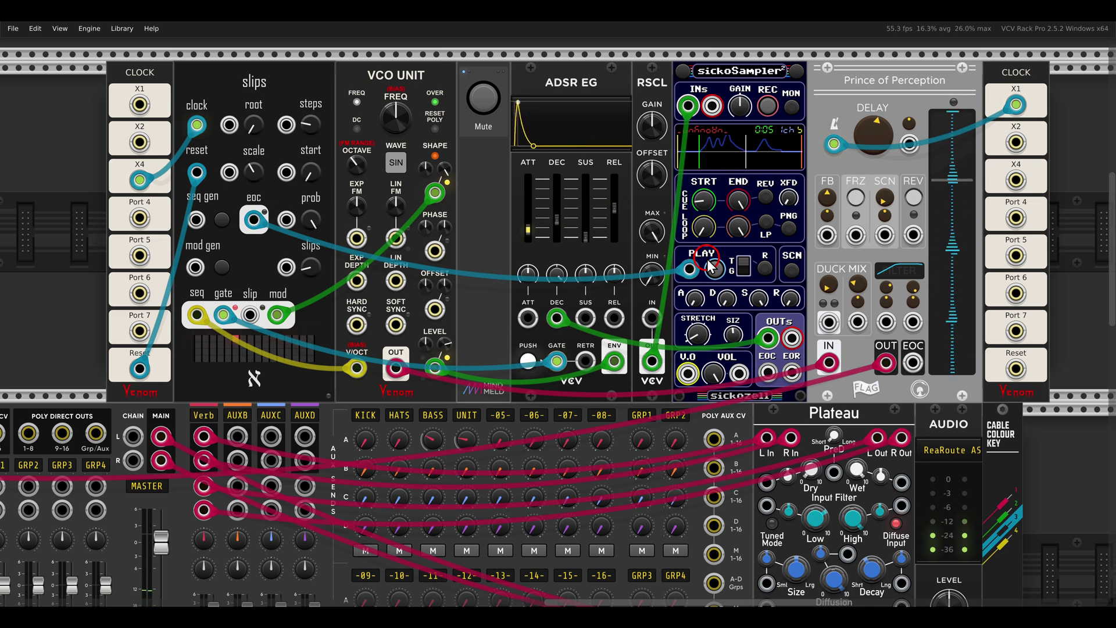
# Show the entire patch with all three rows of modules in view.
pyautogui.scroll(-3, 708, 260)
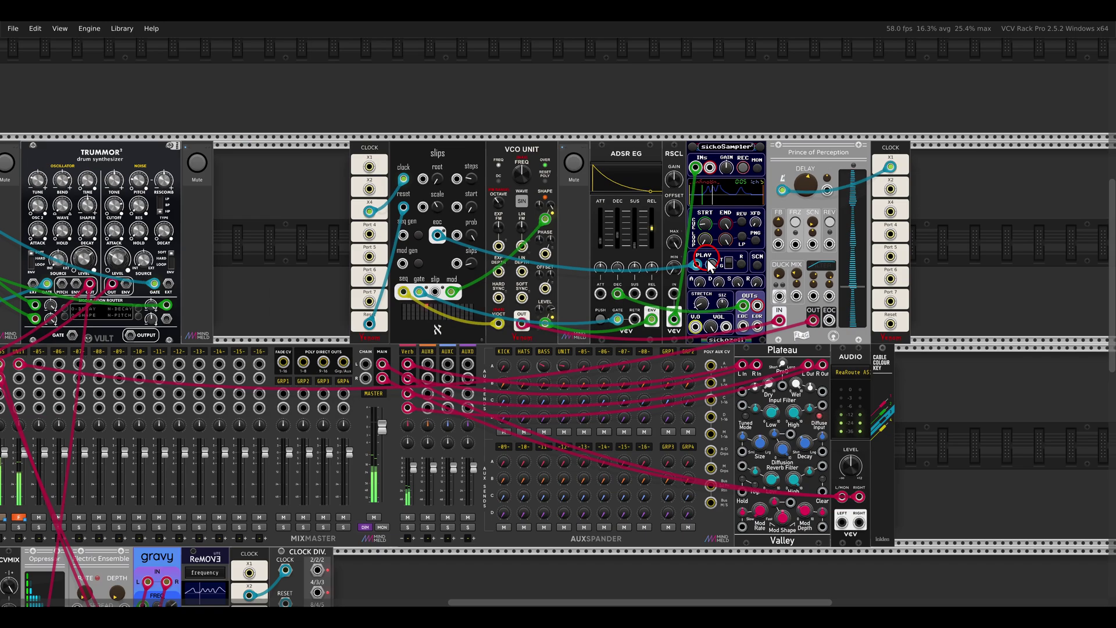
pyautogui.moveTo(485, 376); pyautogui.dragTo(633, 244)
pyautogui.scroll(-3, 586, 268)
pyautogui.hscroll(-4, 637, 285)
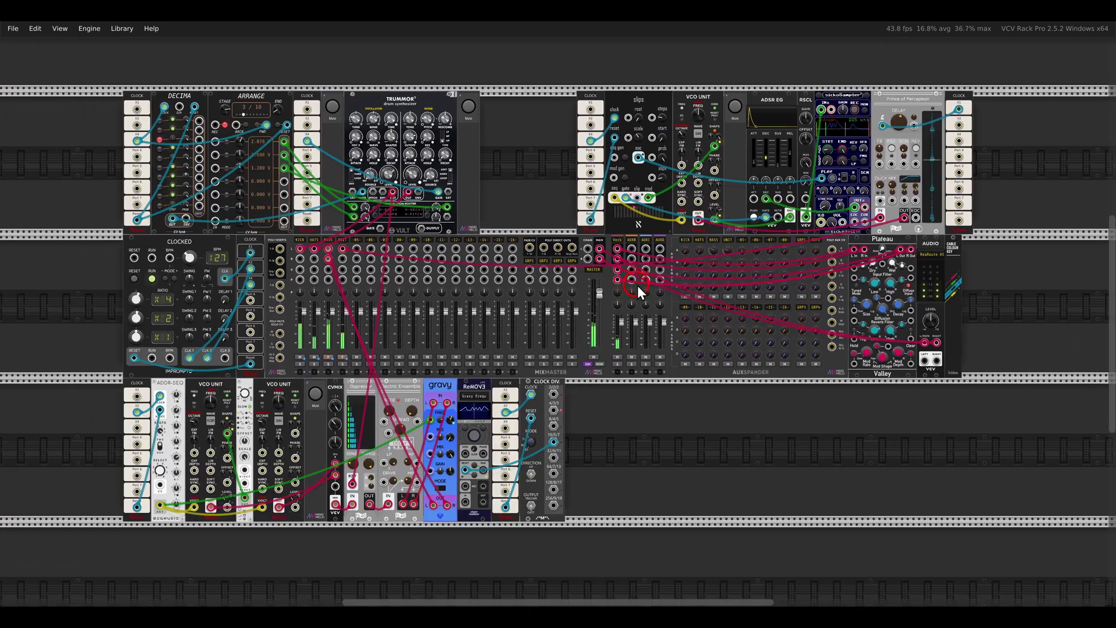